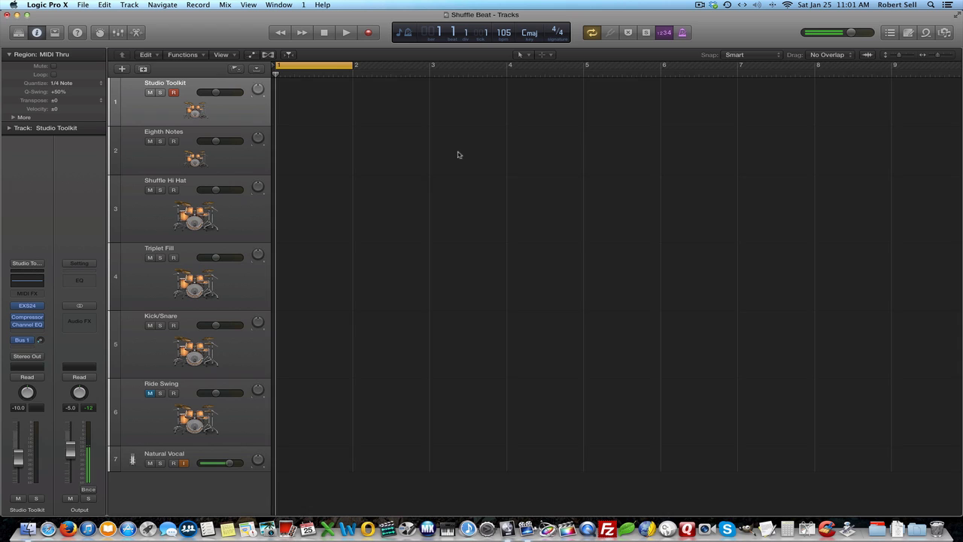
Switch to the Pencil Tool and draw a one-bar MIDI region at bar 1 on track 1, then open it.
{"action": "key", "text": "t"}
{"action": "key", "text": "Escape"}
{"action": "key", "text": "t"}
{"action": "key", "text": "Down"}
{"action": "key", "text": "Return"}
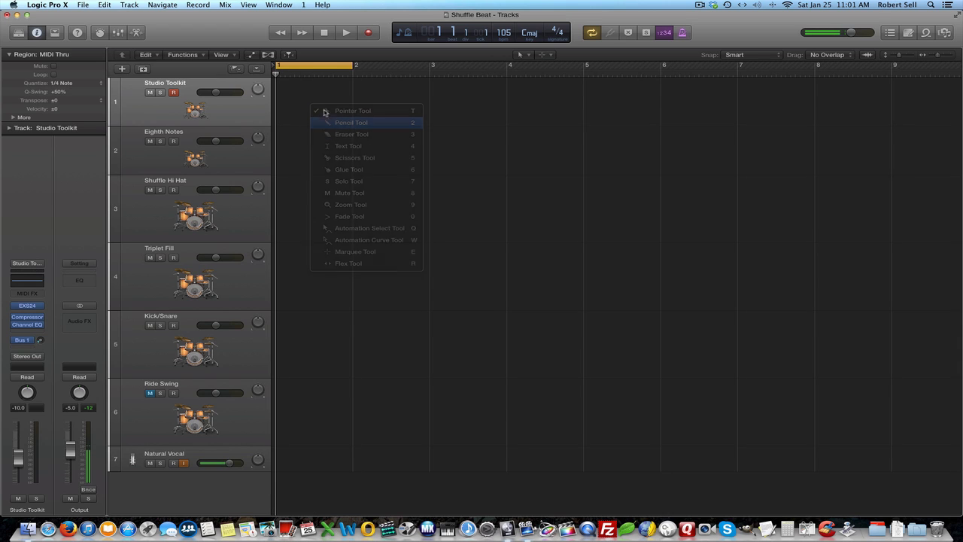
{"action": "left_click", "coordinate": [314, 105]}
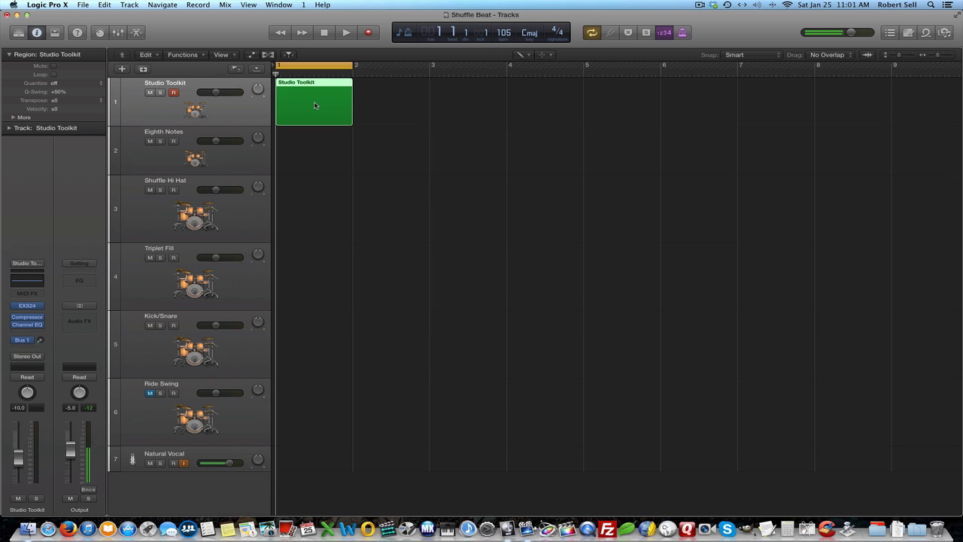
{"action": "double_click", "coordinate": [314, 105]}
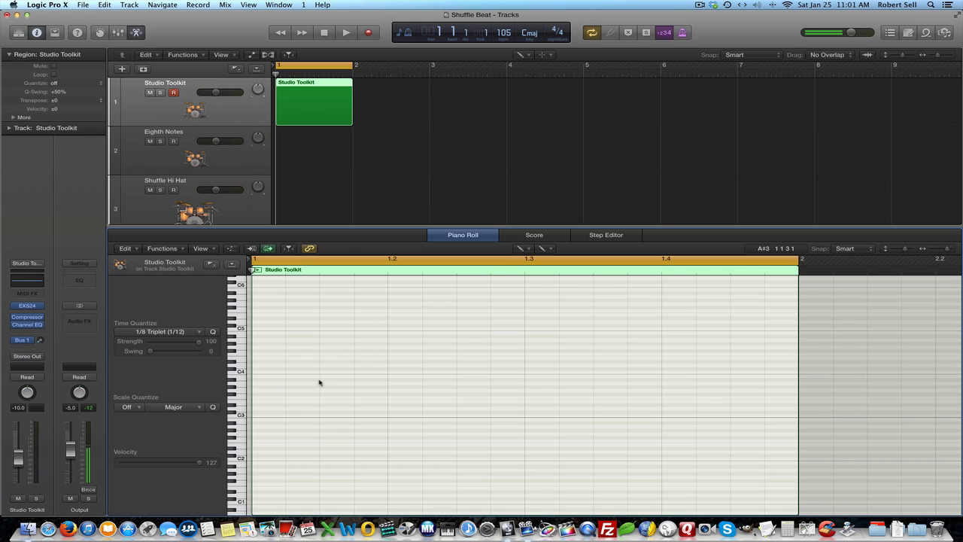
Pencil in C4 notes on beats 1, 2, 3 and 4 and play the pattern back.
{"action": "left_click", "coordinate": [255, 373]}
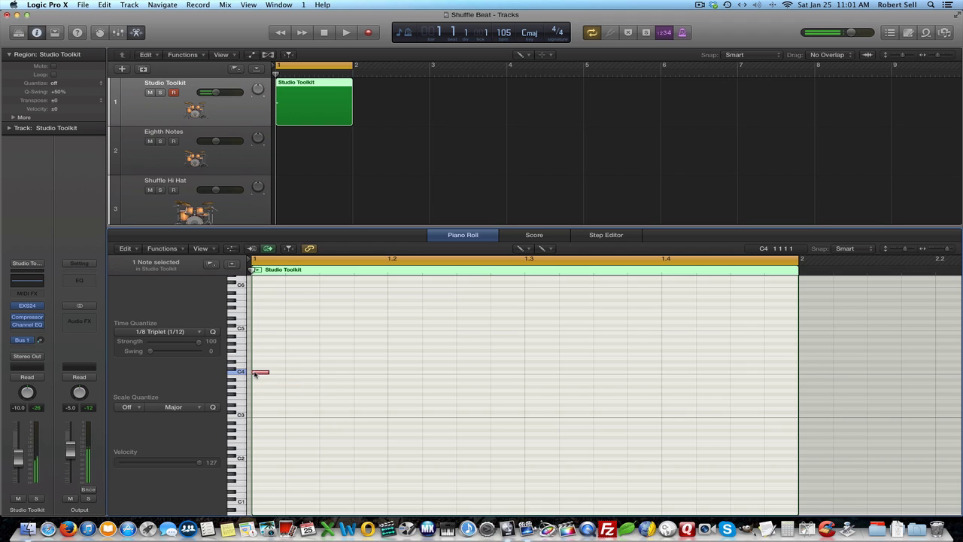
{"action": "left_click", "coordinate": [391, 373]}
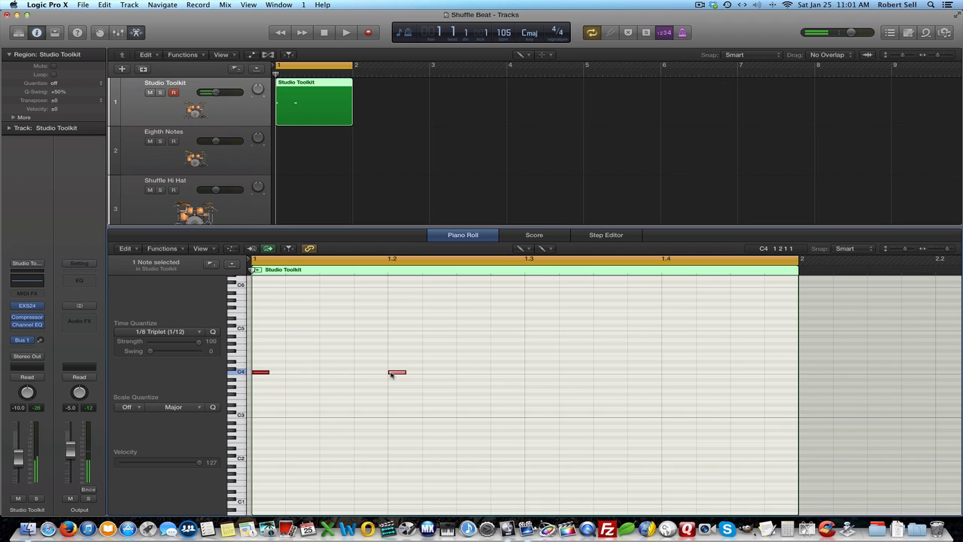
{"action": "left_click", "coordinate": [528, 372]}
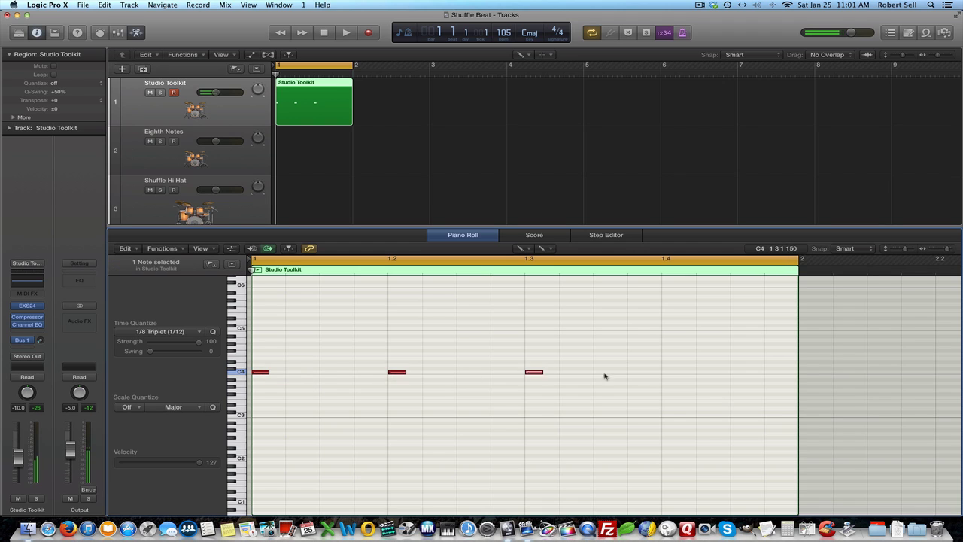
{"action": "left_click", "coordinate": [667, 373]}
{"action": "key", "text": "space"}
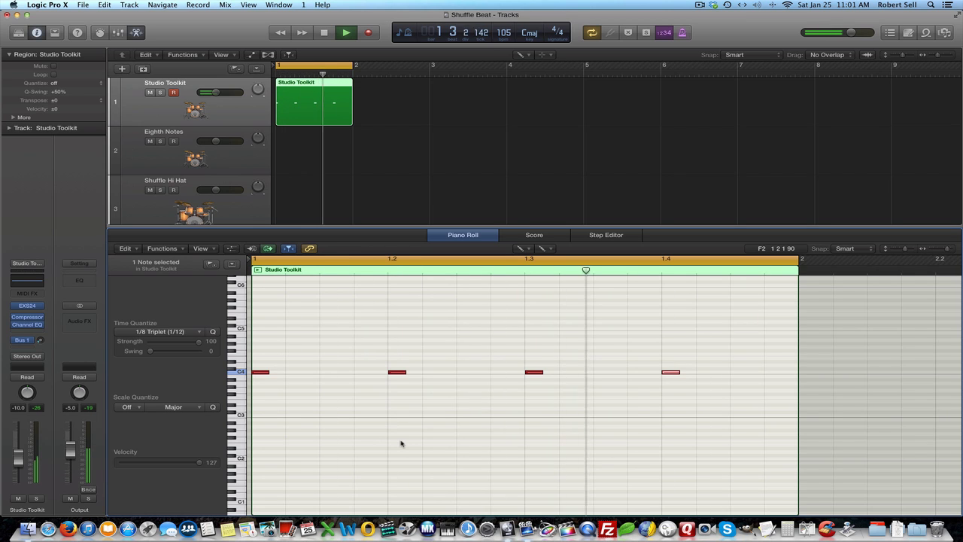
{"action": "key", "text": "space"}
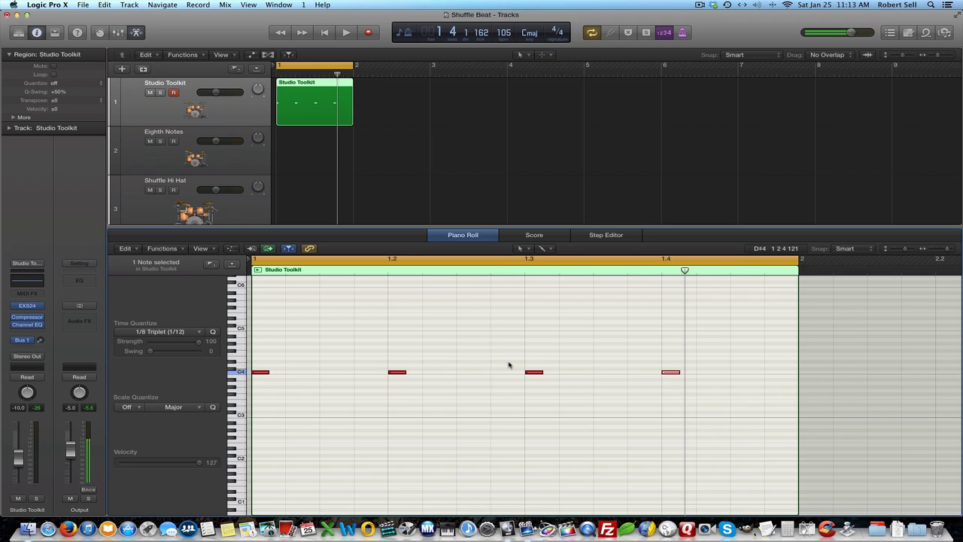
Copy the Studio Toolkit region onto the Eighth Notes track.
{"action": "left_click", "coordinate": [306, 116]}
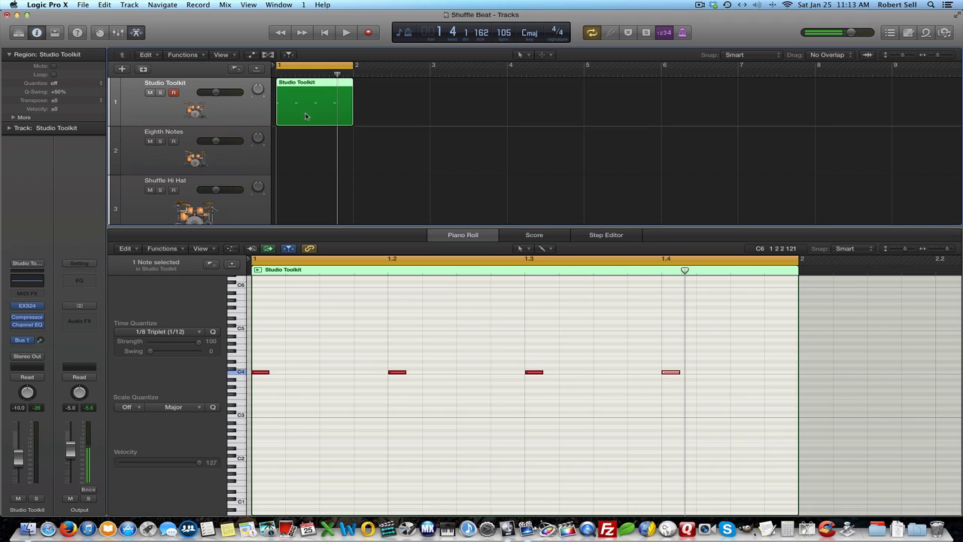
{"action": "left_click_drag", "start_coordinate": [307, 116], "coordinate": [306, 164]}
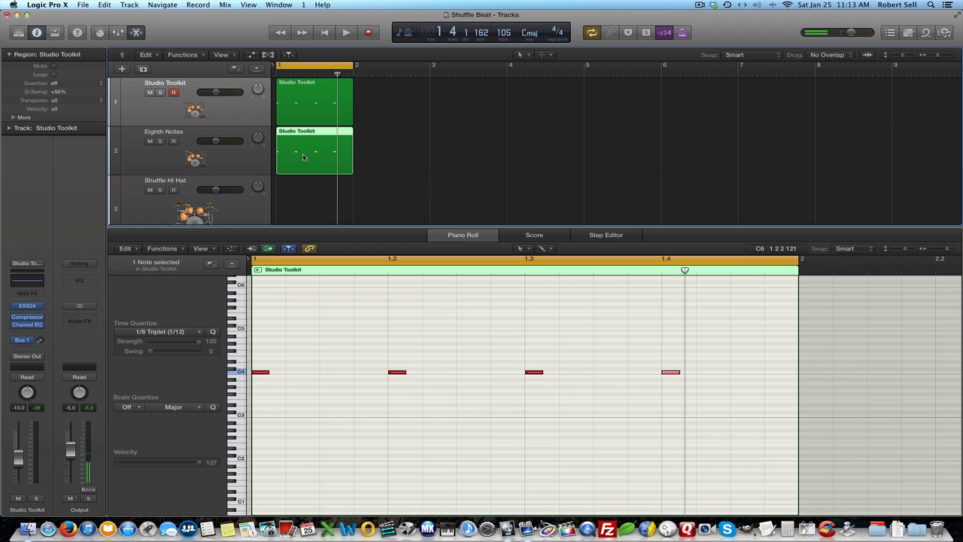
{"action": "left_click", "coordinate": [437, 150]}
{"action": "left_click", "coordinate": [323, 158]}
Copy the four C4 notes onto the off-beat eighths and play the eight-note pattern.
{"action": "left_click", "coordinate": [346, 312]}
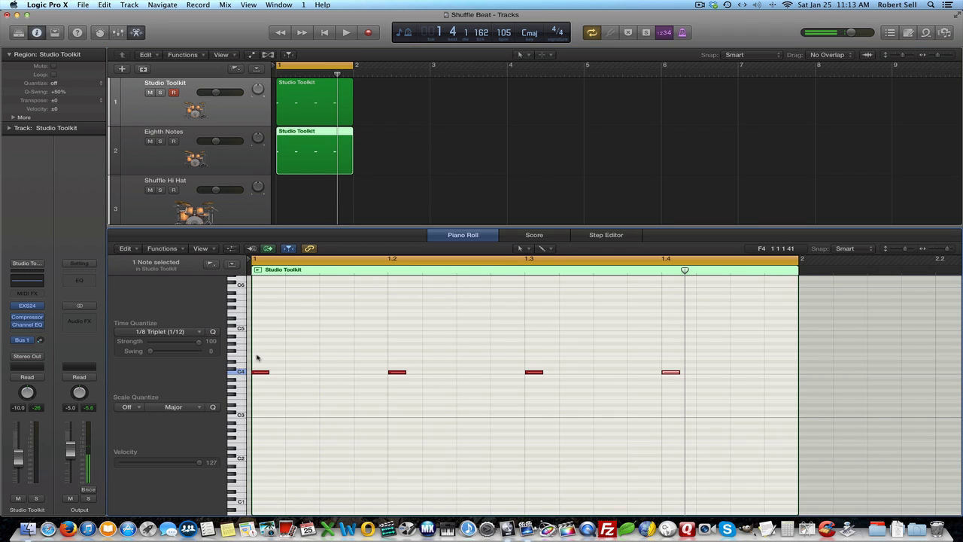
{"action": "left_click_drag", "start_coordinate": [257, 358], "coordinate": [297, 386]}
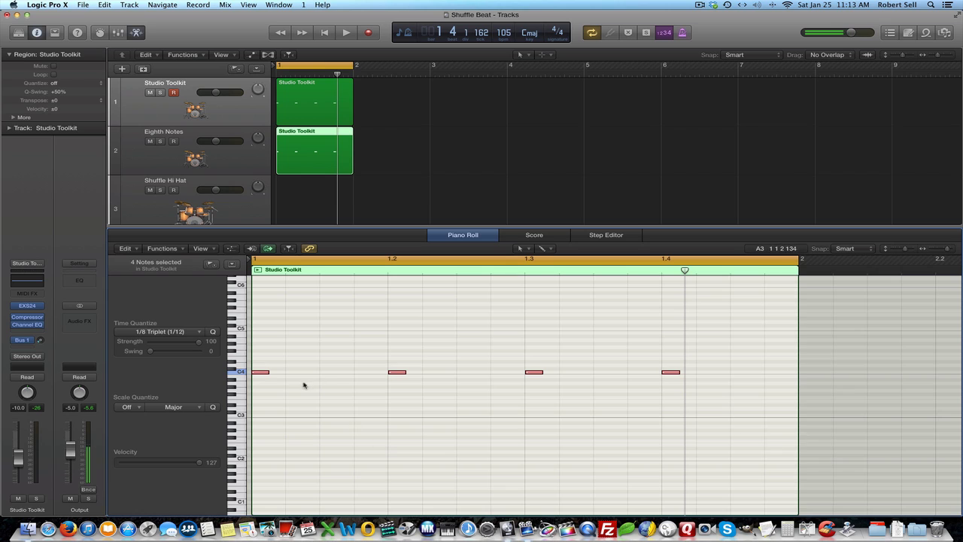
{"action": "left_click_drag", "start_coordinate": [260, 372], "coordinate": [328, 374]}
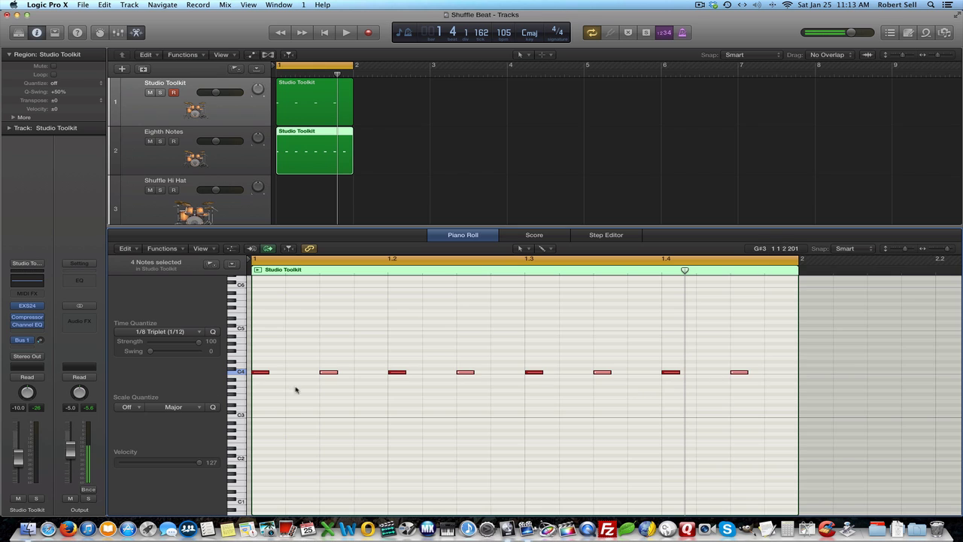
{"action": "left_click", "coordinate": [338, 409]}
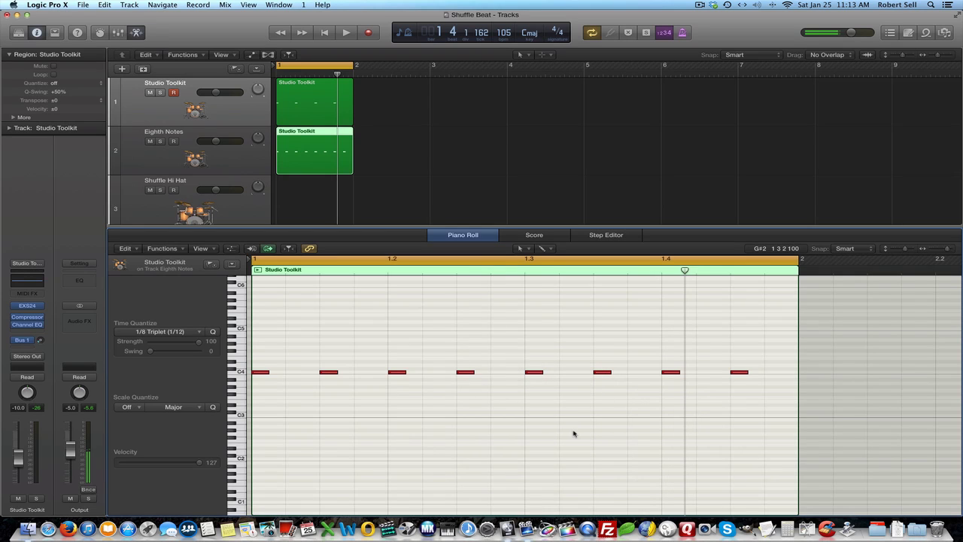
{"action": "key", "text": "space"}
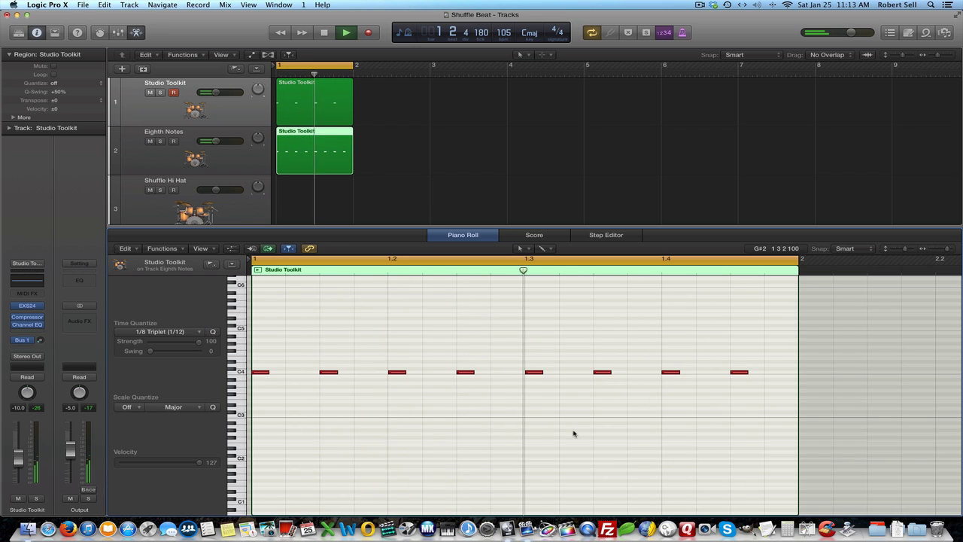
{"action": "key", "text": "space"}
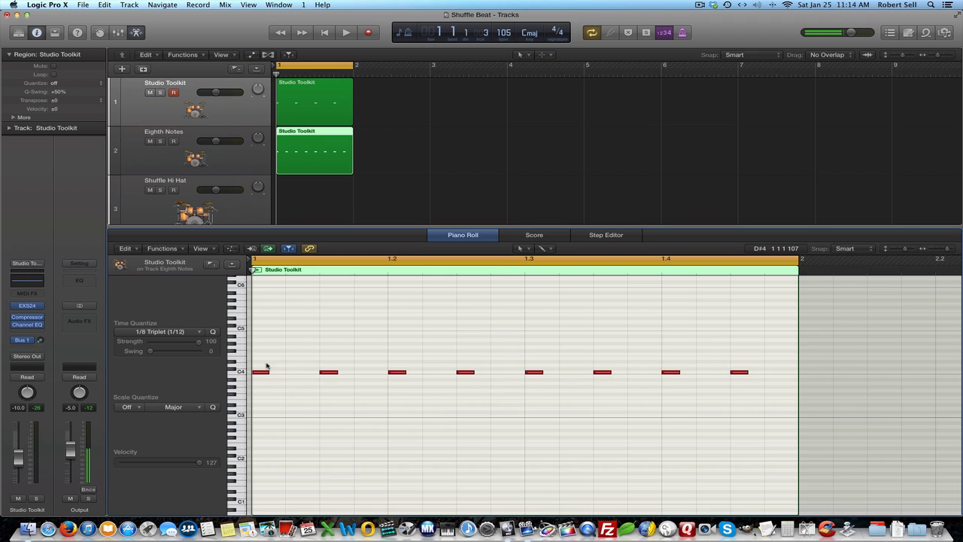
With the Velocity Tool, lower the 2nd, 4th, 6th and 8th C4 notes to velocity 61, then play.
{"action": "key", "text": "t"}
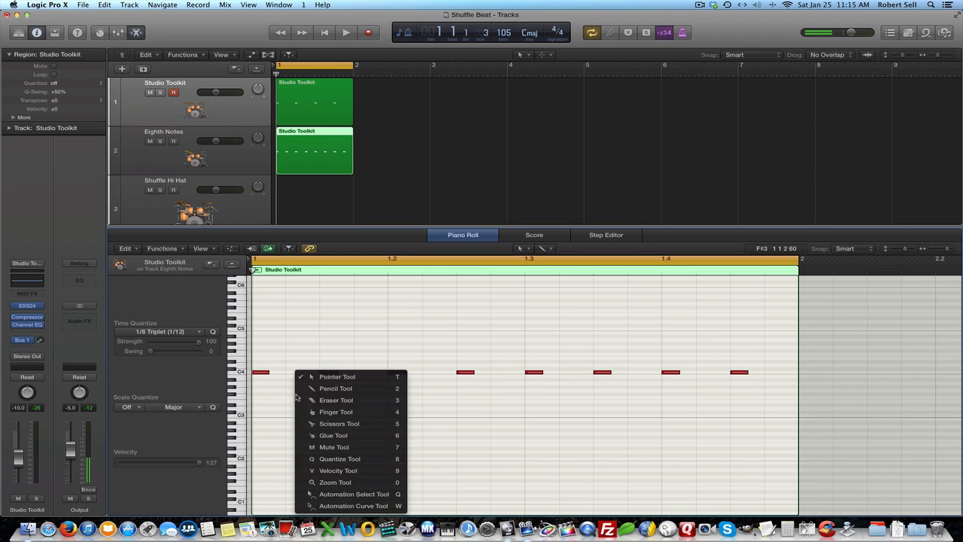
{"action": "left_click", "coordinate": [345, 472]}
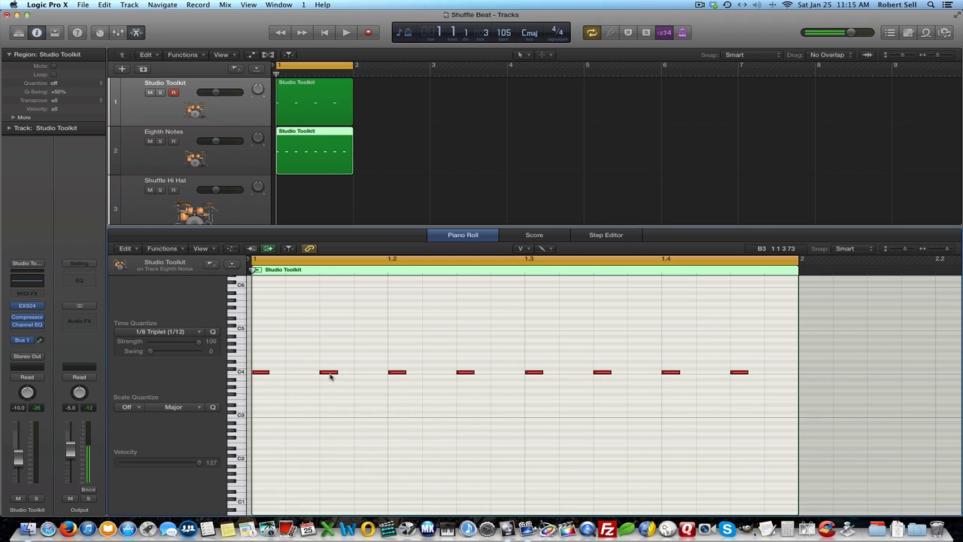
{"action": "left_click", "coordinate": [463, 371]}
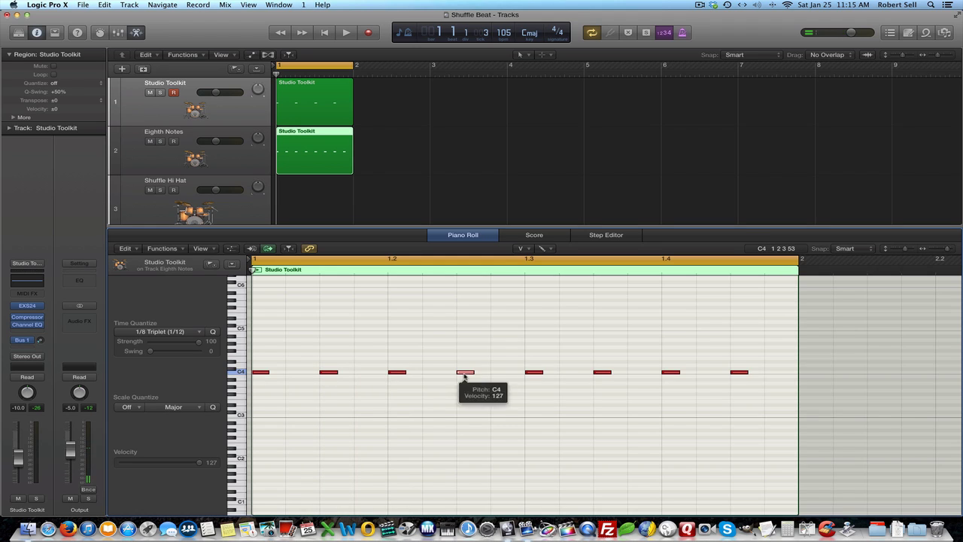
{"action": "left_click", "coordinate": [328, 371], "text": "shift"}
{"action": "left_click", "coordinate": [605, 372], "text": "shift"}
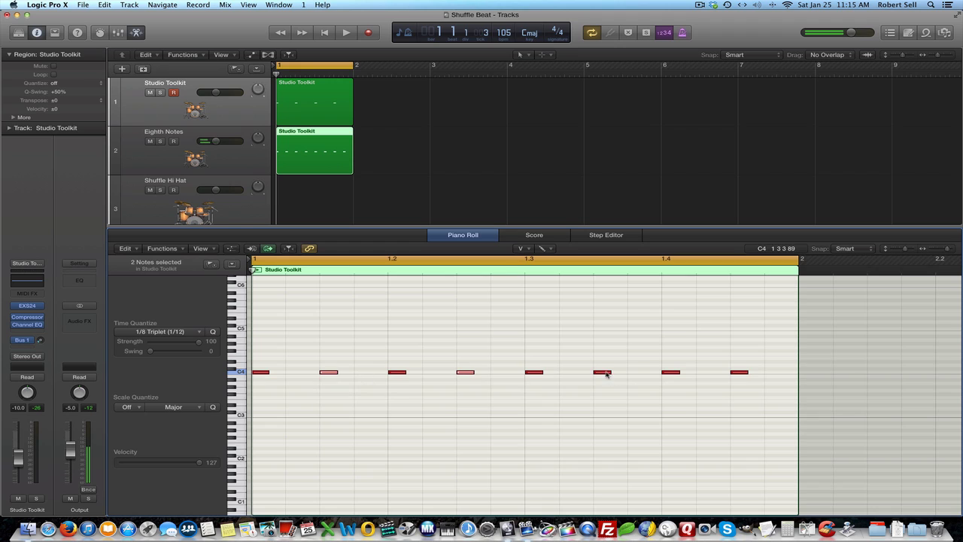
{"action": "left_click", "coordinate": [739, 371], "text": "shift"}
{"action": "left_click_drag", "start_coordinate": [330, 374], "coordinate": [332, 458]}
{"action": "key", "text": "space"}
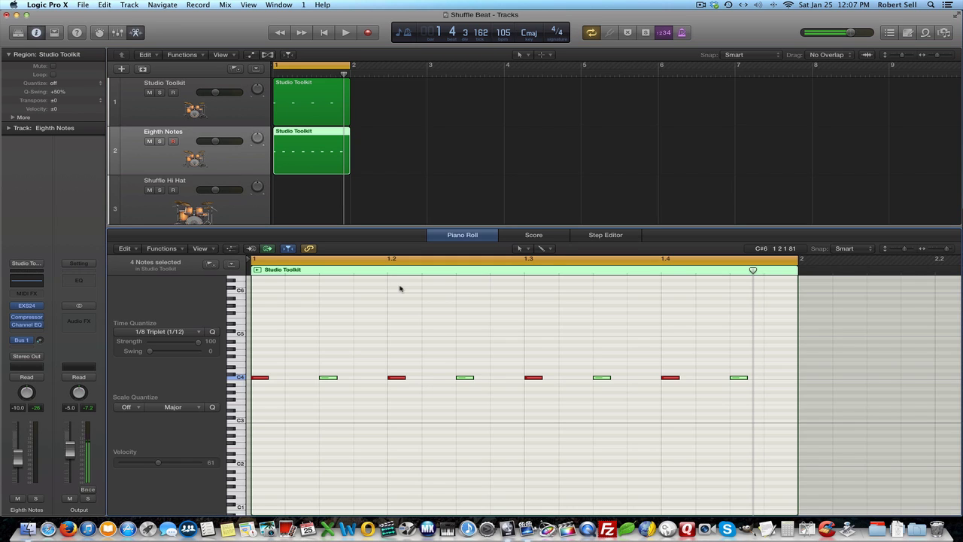
Copy the Eighth Notes region onto the Shuffle Hi Hat track and select that track.
{"action": "left_click", "coordinate": [266, 141]}
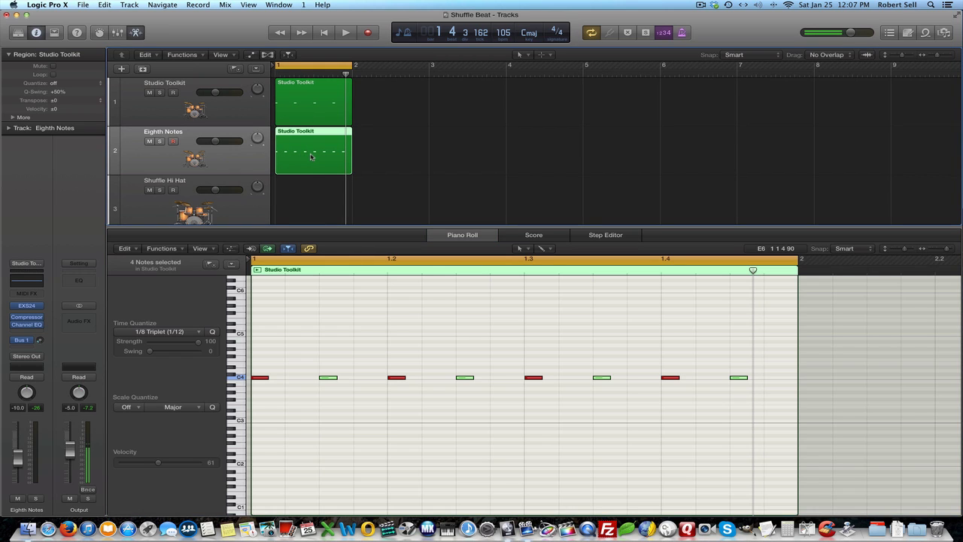
{"action": "left_click_drag", "start_coordinate": [311, 156], "coordinate": [310, 188]}
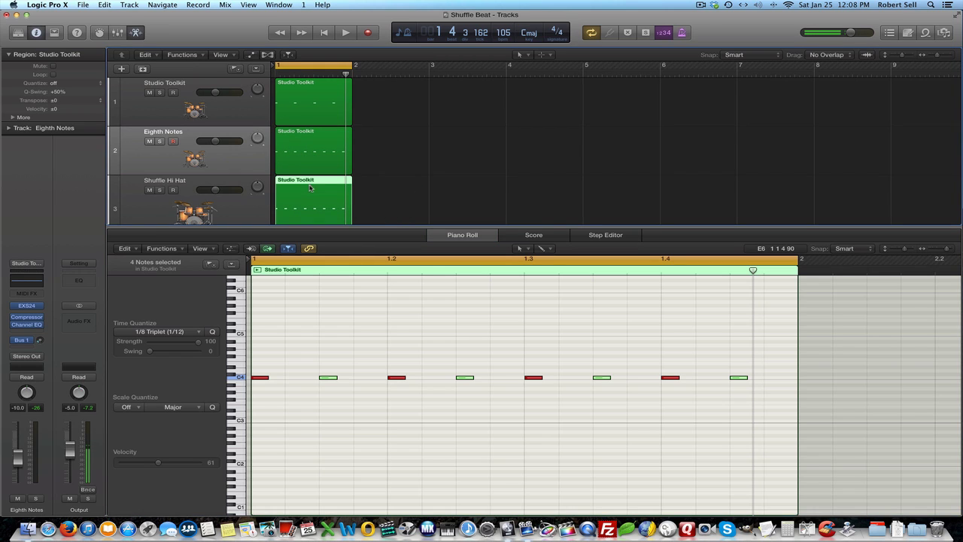
{"action": "scroll", "coordinate": [229, 210], "scroll_direction": "down", "scroll_amount": 2}
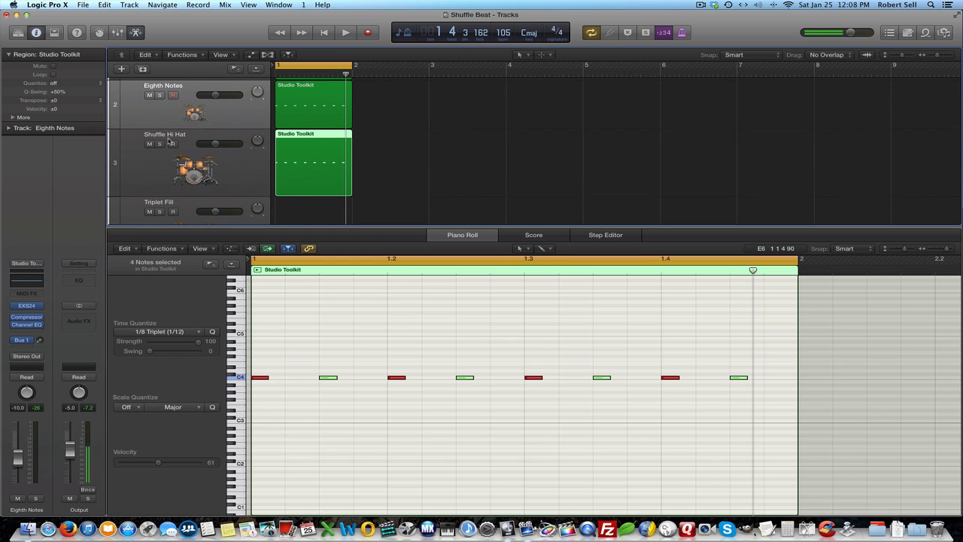
{"action": "left_click", "coordinate": [376, 276]}
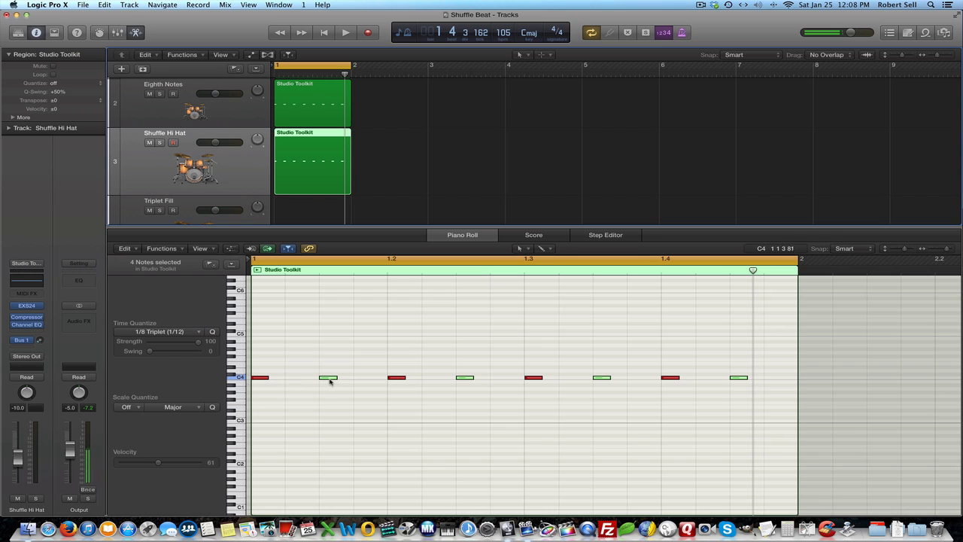
Shift the soft off-beat notes later toward the triplet grid.
{"action": "mouse_move", "coordinate": [330, 381]}
{"action": "left_mouse_down"}
{"action": "mouse_move", "coordinate": [312, 380]}
{"action": "mouse_move", "coordinate": [347, 382]}
{"action": "mouse_move", "coordinate": [332, 380]}
{"action": "left_mouse_up"}
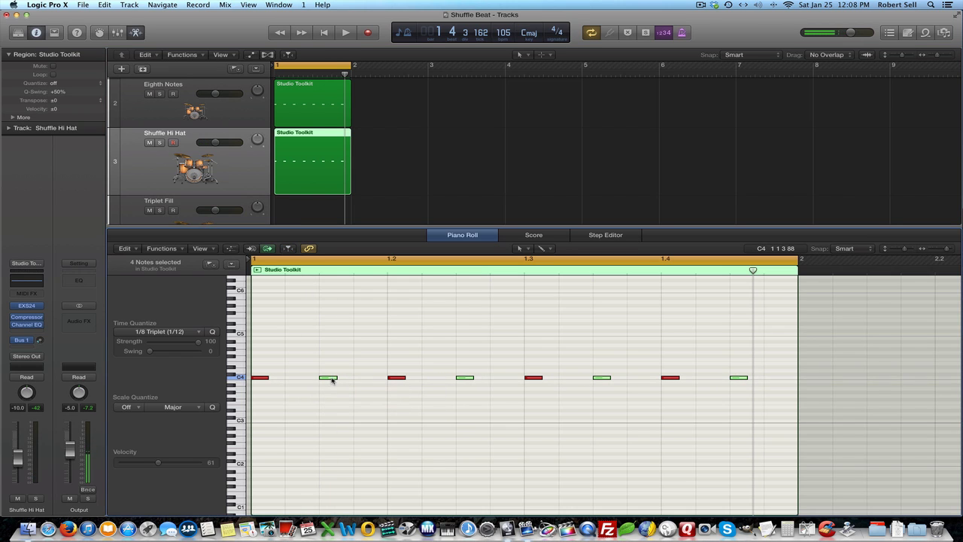
{"action": "left_click", "coordinate": [334, 391]}
{"action": "key", "text": "space"}
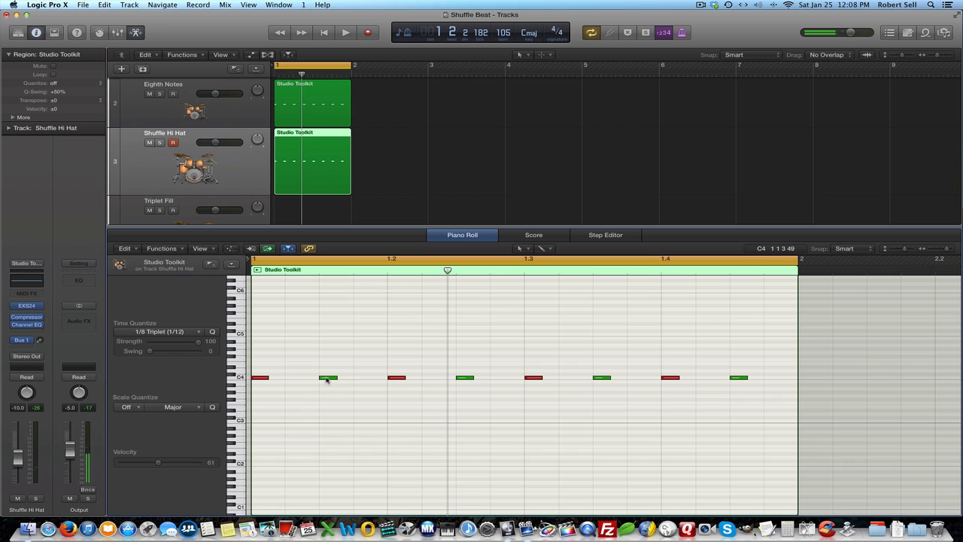
{"action": "mouse_move", "coordinate": [328, 379]}
{"action": "left_mouse_down"}
{"action": "mouse_move", "coordinate": [310, 380]}
{"action": "mouse_move", "coordinate": [333, 385]}
{"action": "left_mouse_up"}
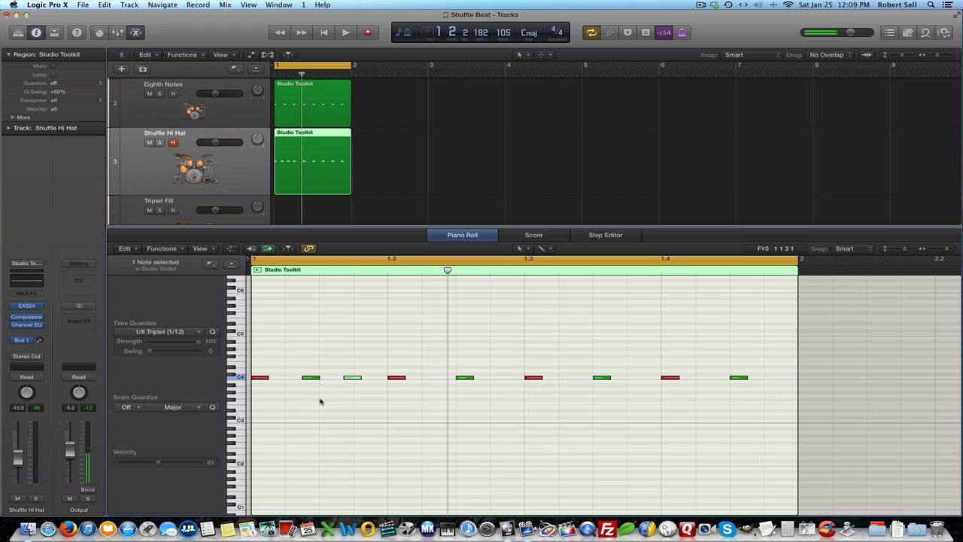
Quantize the first three notes to 1/8 Triplet.
{"action": "left_click", "coordinate": [320, 402]}
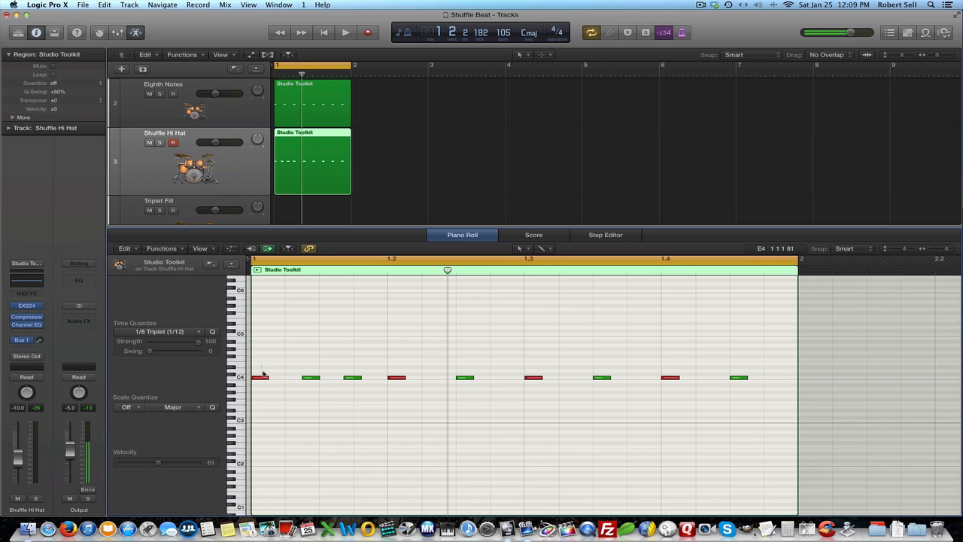
{"action": "left_click_drag", "start_coordinate": [262, 367], "coordinate": [371, 389]}
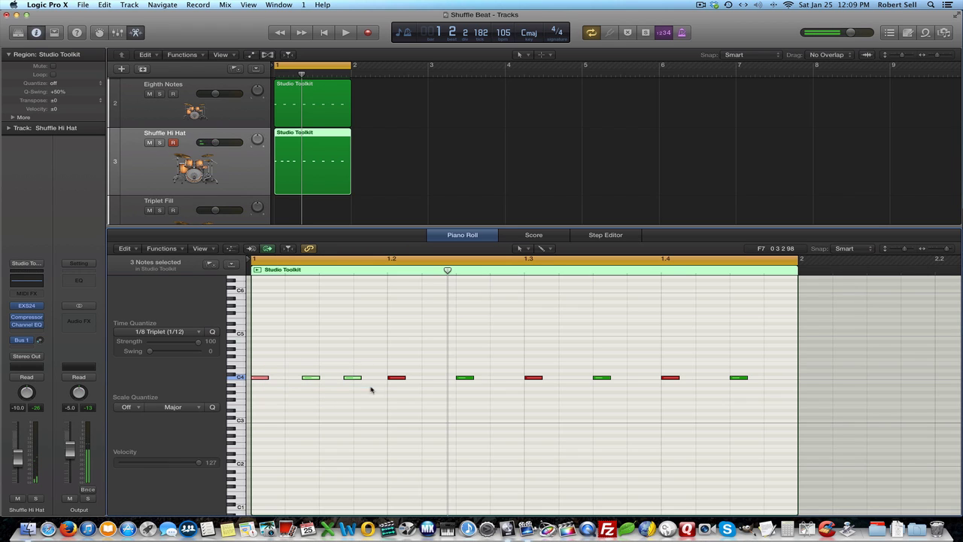
{"action": "left_click", "coordinate": [202, 334]}
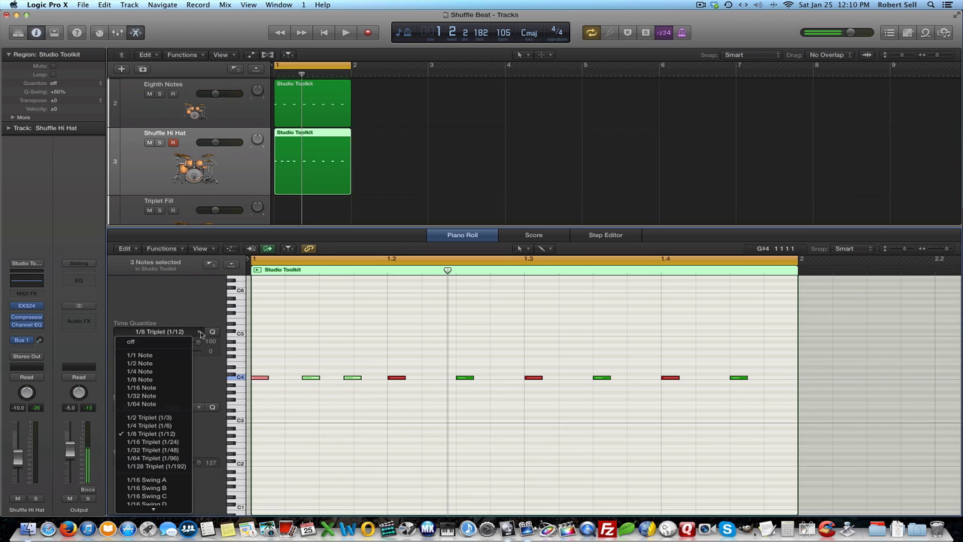
{"action": "left_click", "coordinate": [149, 435]}
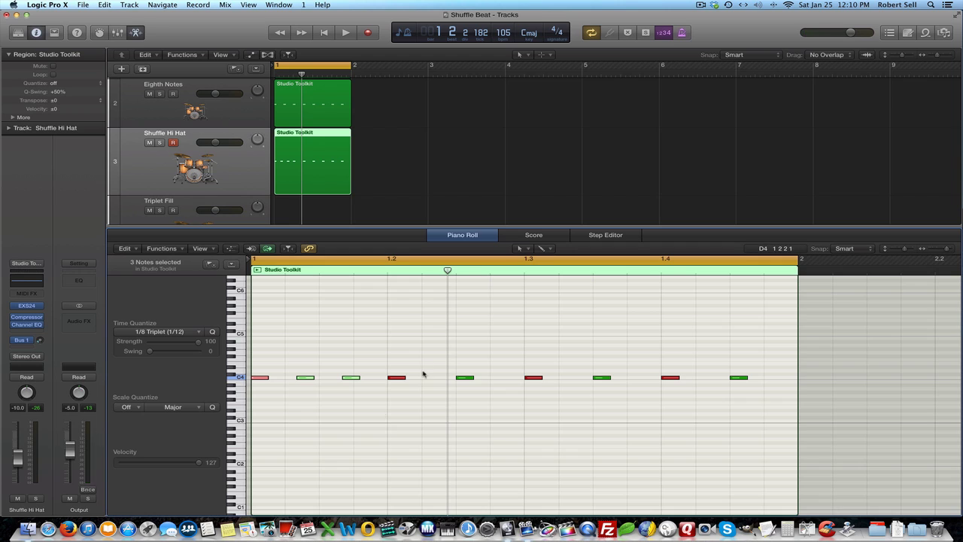
Delete the six notes after beat 1.2 and repeat the three-note triplet group along the bar.
{"action": "left_click_drag", "start_coordinate": [390, 362], "coordinate": [761, 393]}
{"action": "key", "text": "Delete"}
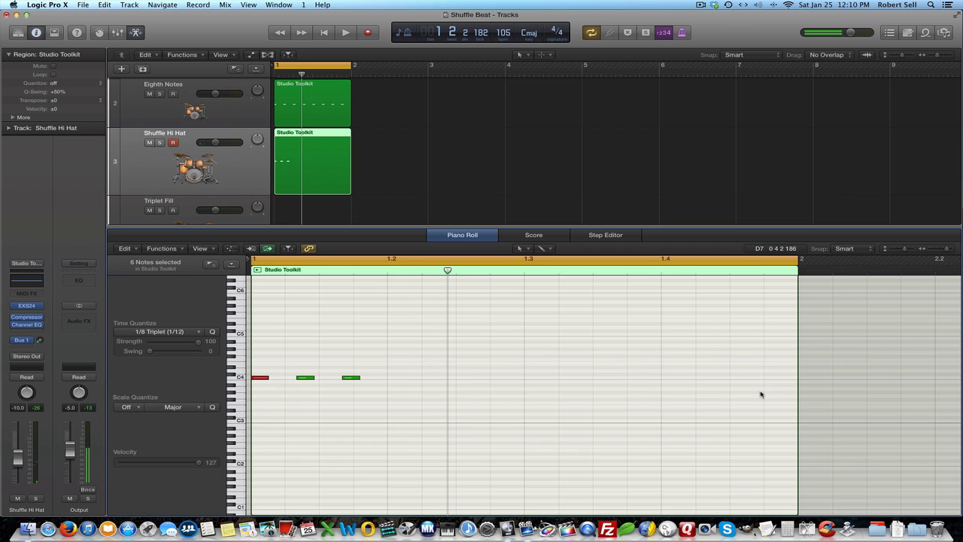
{"action": "left_click_drag", "start_coordinate": [255, 365], "coordinate": [389, 392]}
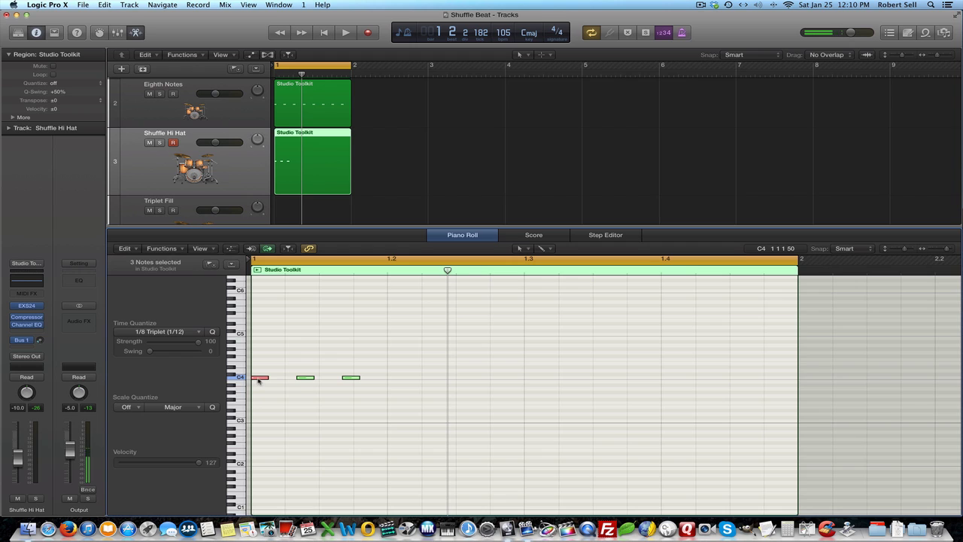
{"action": "left_click_drag", "start_coordinate": [259, 381], "coordinate": [673, 381]}
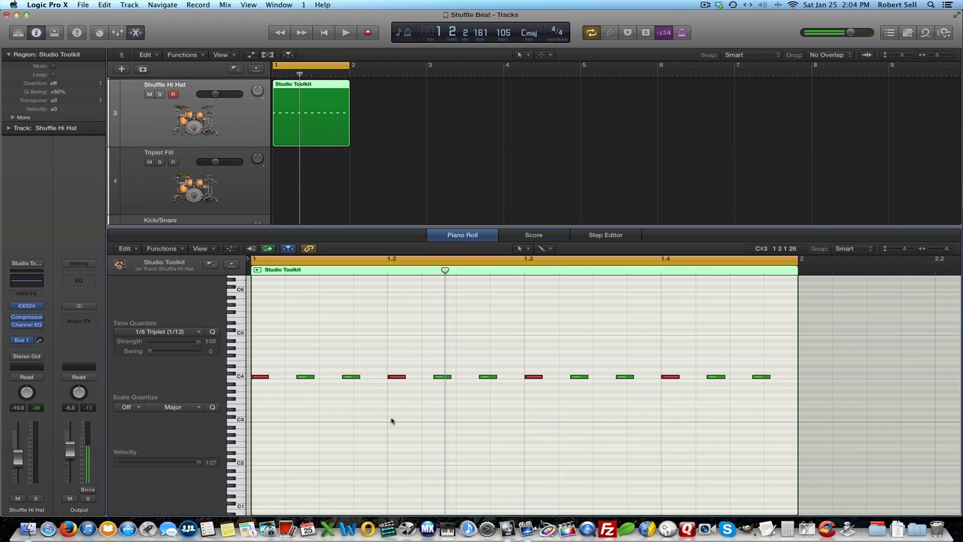
Play the project, muting Eighth Notes and unmuting Shuffle Hi Hat while listening.
{"action": "key", "text": "space"}
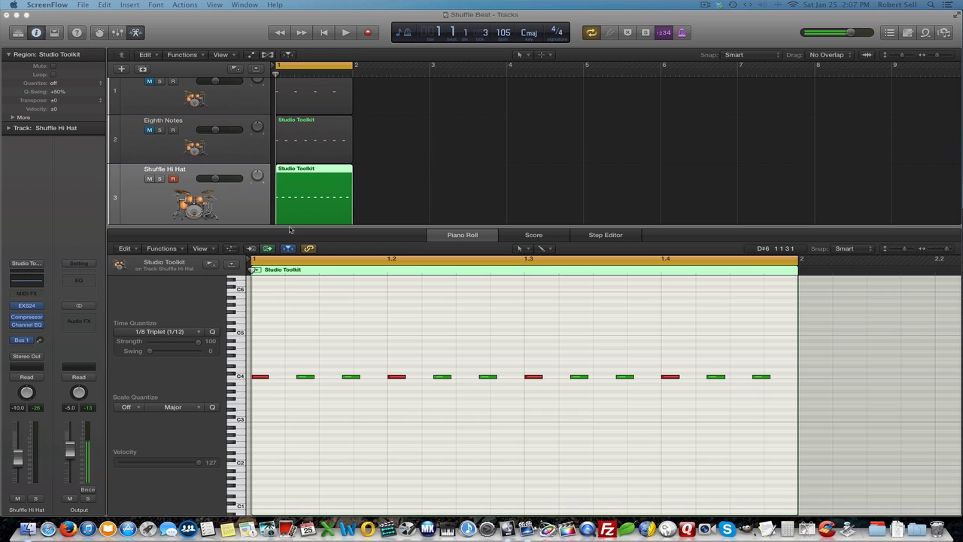
{"action": "left_click", "coordinate": [205, 178]}
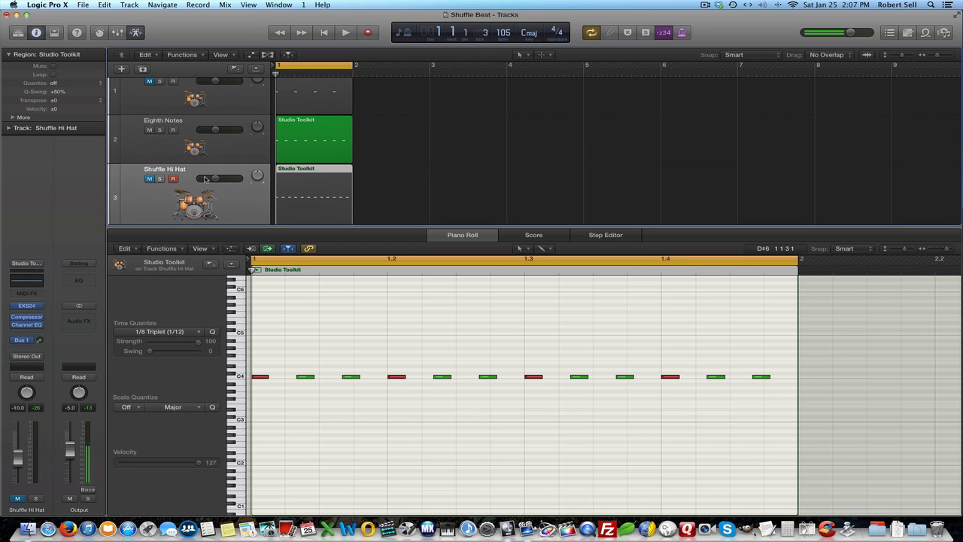
{"action": "key", "text": "space"}
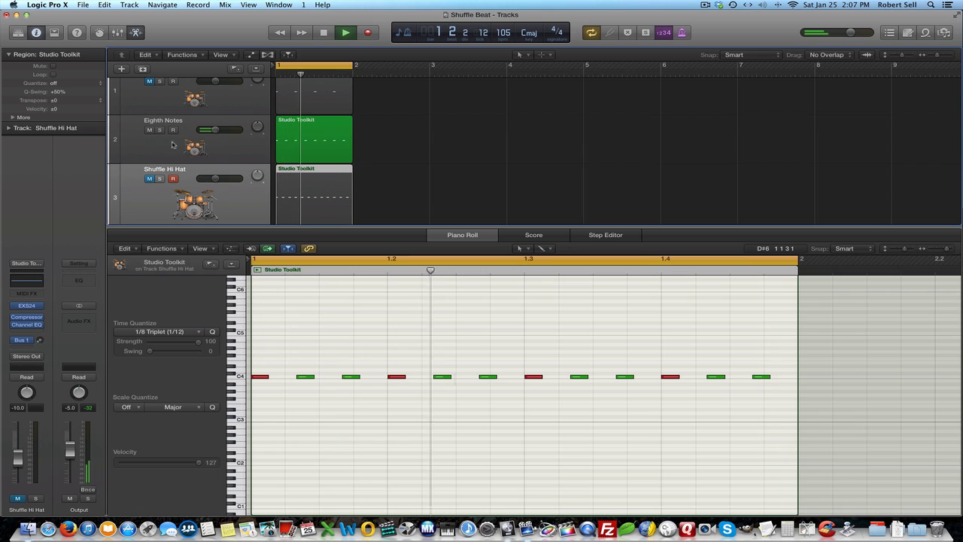
{"action": "left_click", "coordinate": [149, 129]}
{"action": "left_click", "coordinate": [149, 178]}
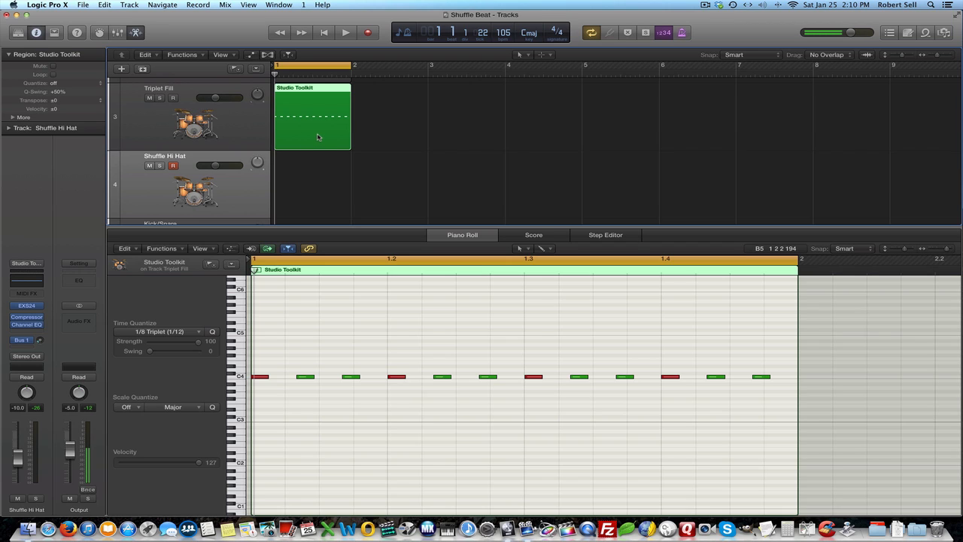
Copy the triplet region onto Shuffle Hi Hat, mute Triplet Fill, and play the new region.
{"action": "left_click_drag", "start_coordinate": [316, 137], "coordinate": [316, 166]}
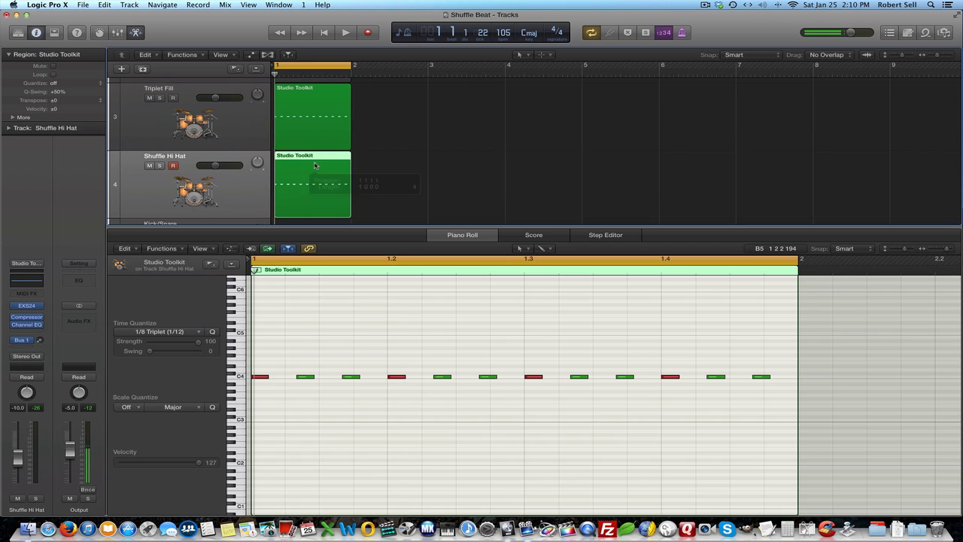
{"action": "left_click", "coordinate": [150, 98]}
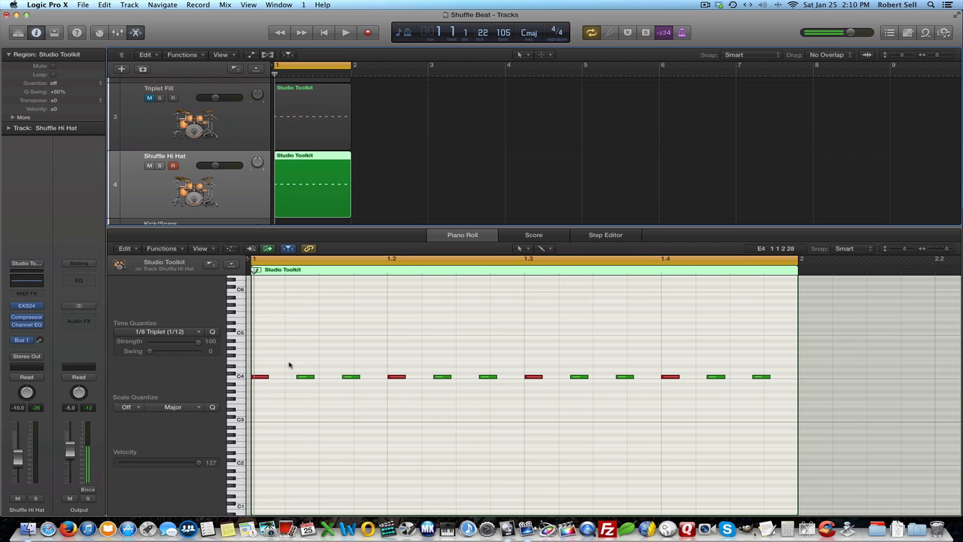
{"action": "key", "text": "space"}
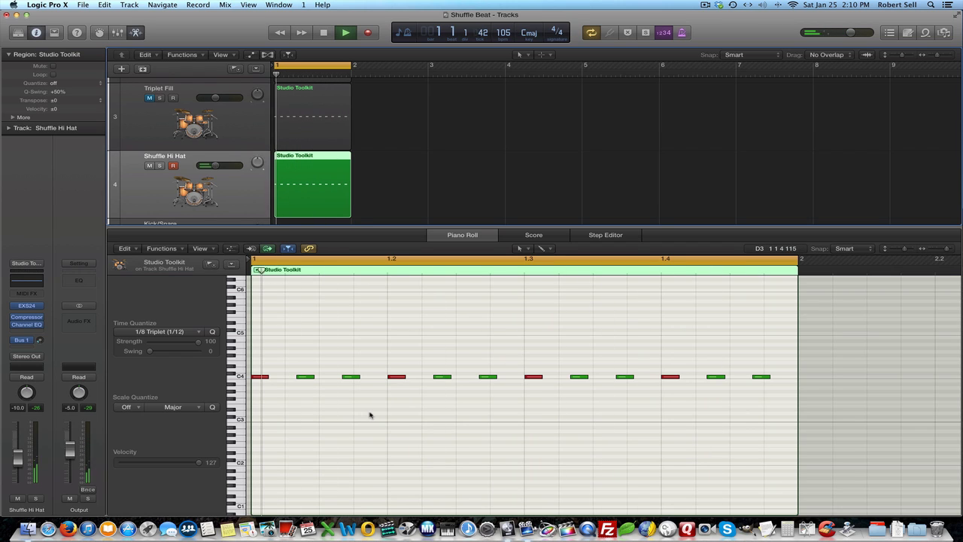
{"action": "key", "text": "space"}
{"action": "left_click", "coordinate": [304, 397]}
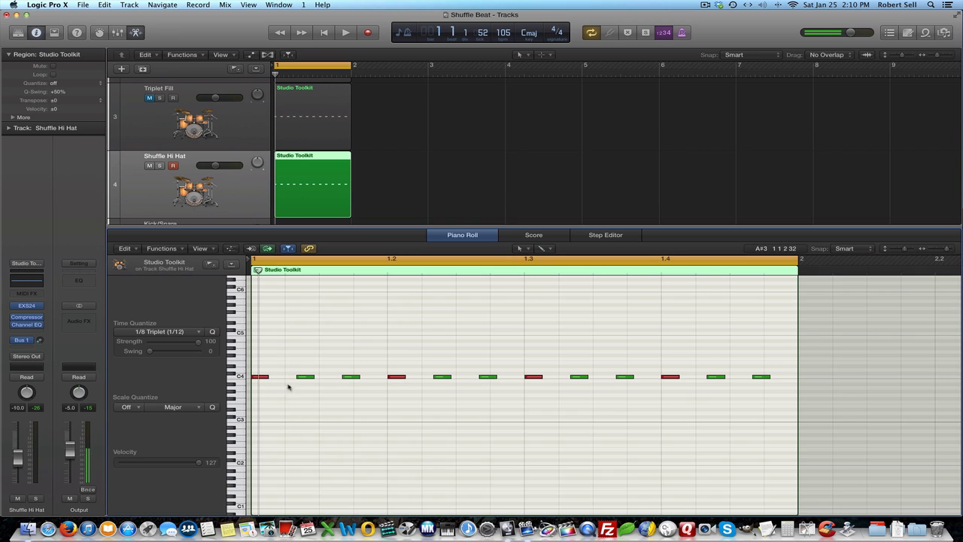
Delete the middle note of each of the four triplets to leave a shuffle rhythm.
{"action": "left_click", "coordinate": [306, 376]}
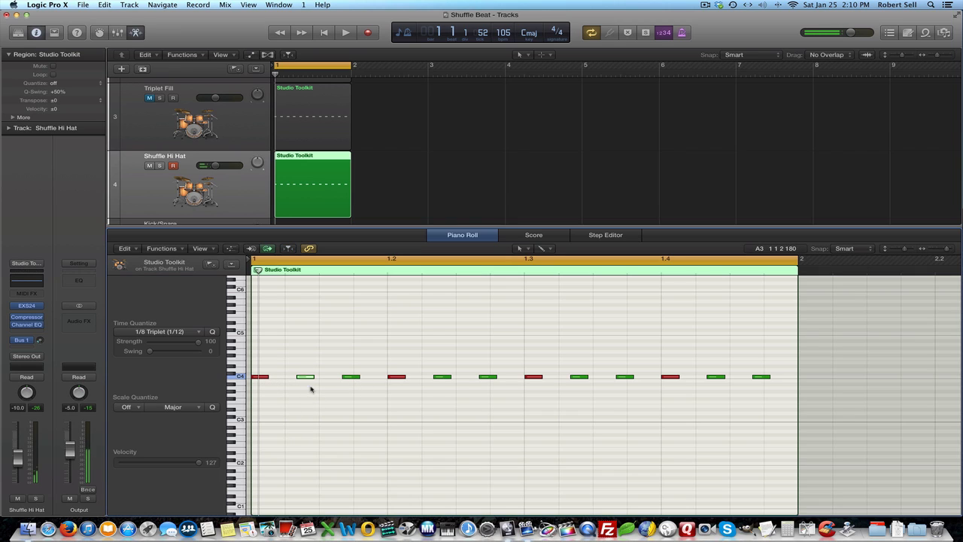
{"action": "key", "text": "BackSpace"}
{"action": "left_click", "coordinate": [440, 377]}
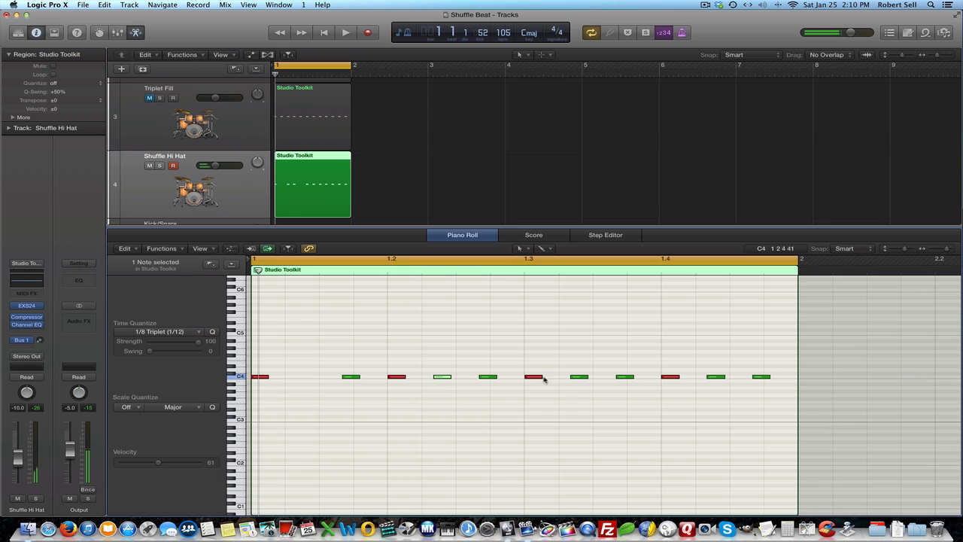
{"action": "key", "text": "BackSpace"}
{"action": "left_click", "coordinate": [581, 377]}
{"action": "key", "text": "BackSpace"}
{"action": "left_click", "coordinate": [716, 376]}
{"action": "key", "text": "BackSpace"}
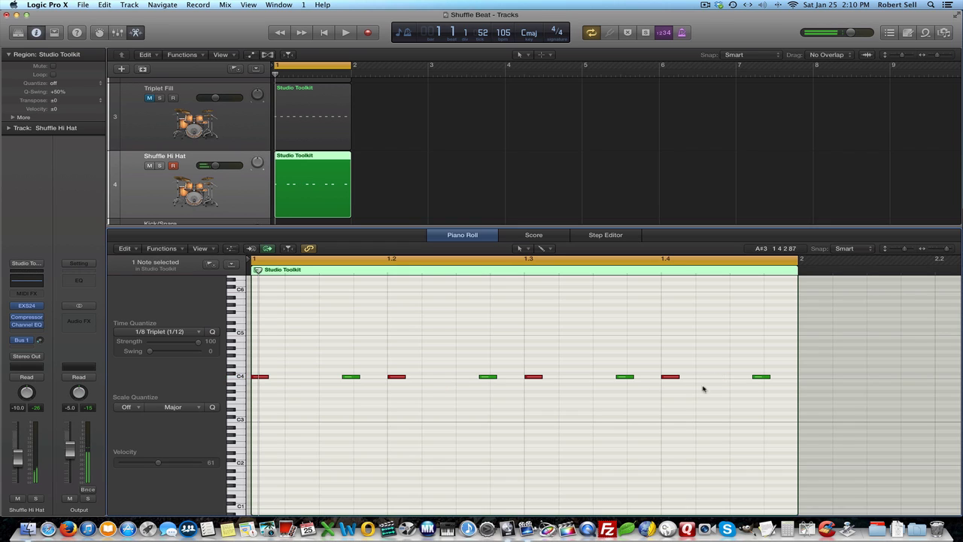
{"action": "left_click", "coordinate": [261, 377]}
Play the shuffle hi-hat pattern back twice.
{"action": "scroll", "coordinate": [286, 419], "scroll_direction": "down", "scroll_amount": 2}
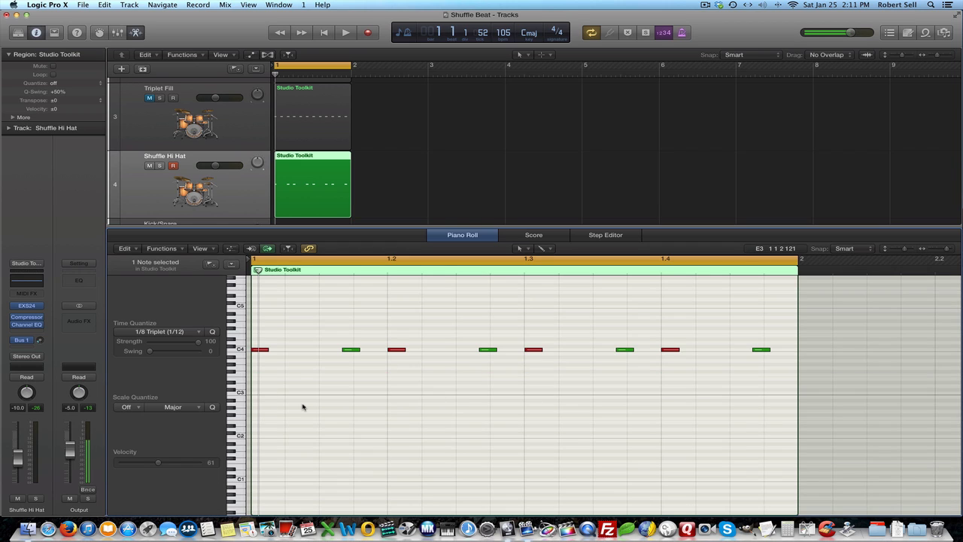
{"action": "key", "text": "space"}
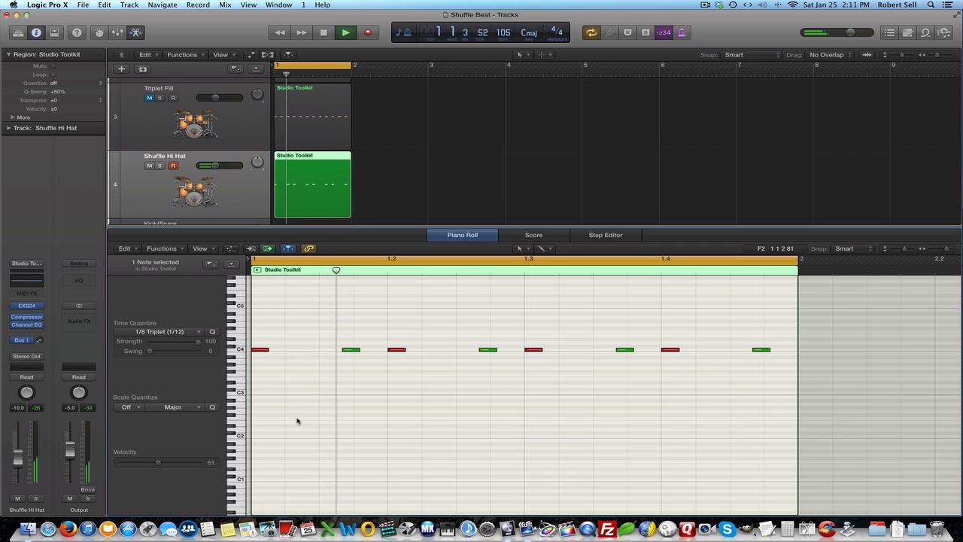
{"action": "key", "text": "space"}
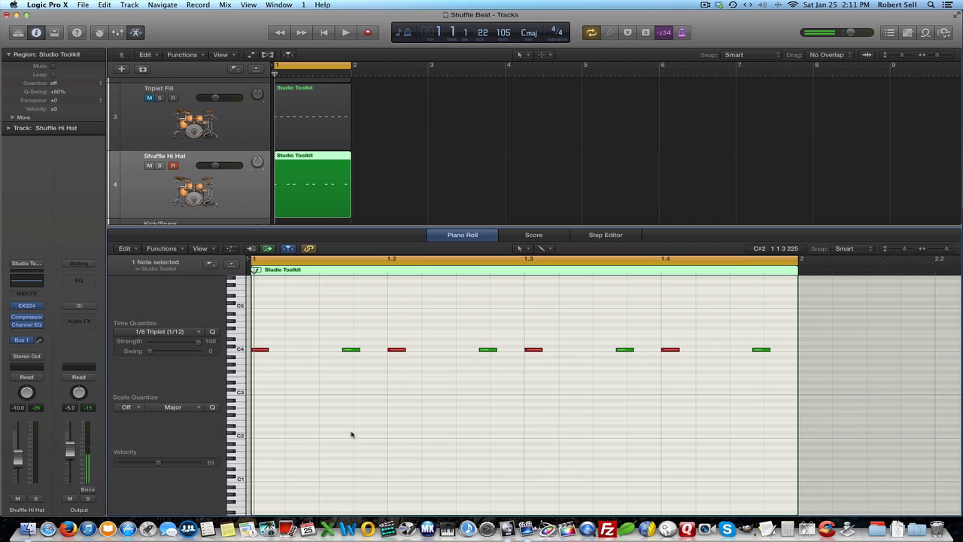
{"action": "key", "text": "space"}
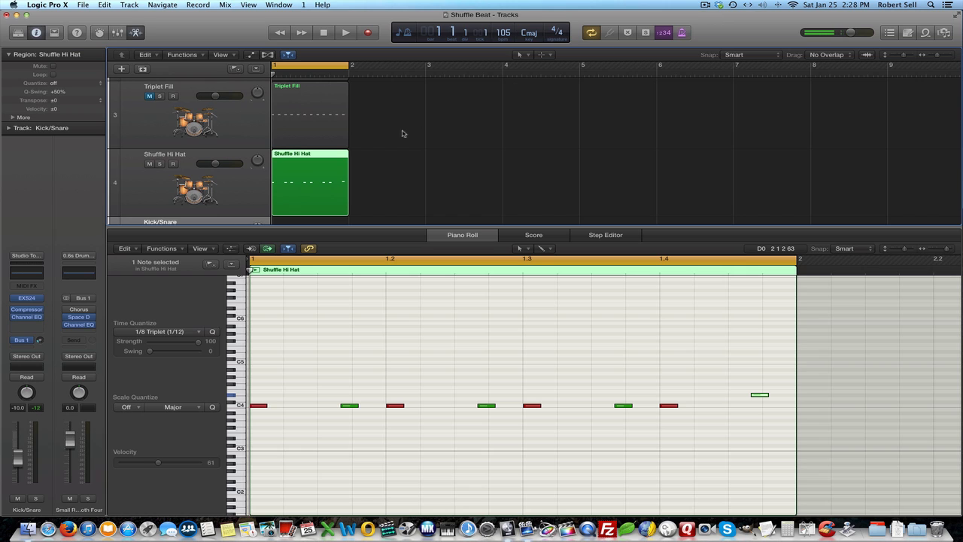
Copy the Shuffle Hi Hat region onto Kick/Snare and open it for note editing.
{"action": "scroll", "coordinate": [403, 134], "scroll_direction": "down", "scroll_amount": 3}
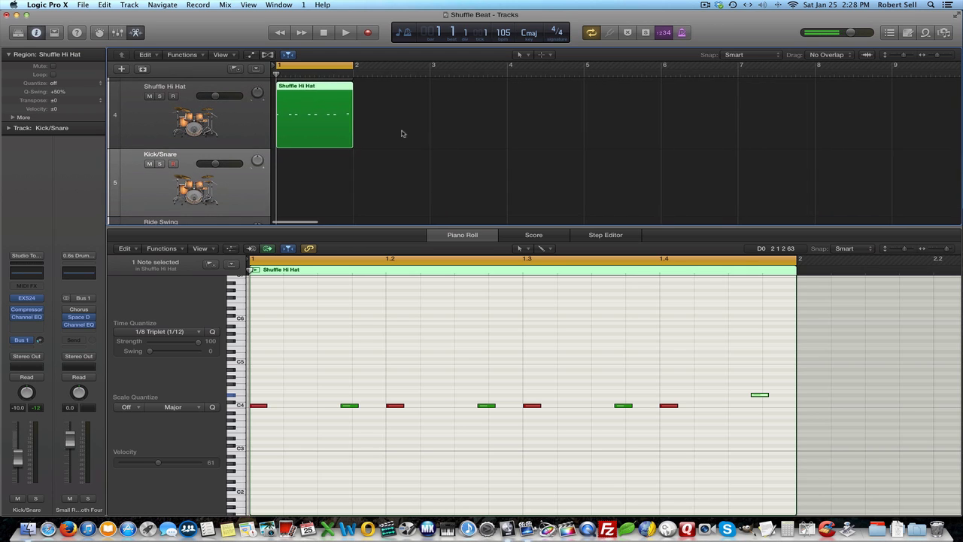
{"action": "scroll", "coordinate": [402, 134], "scroll_direction": "down", "scroll_amount": 1}
{"action": "scroll", "coordinate": [372, 162], "scroll_direction": "up", "scroll_amount": 1}
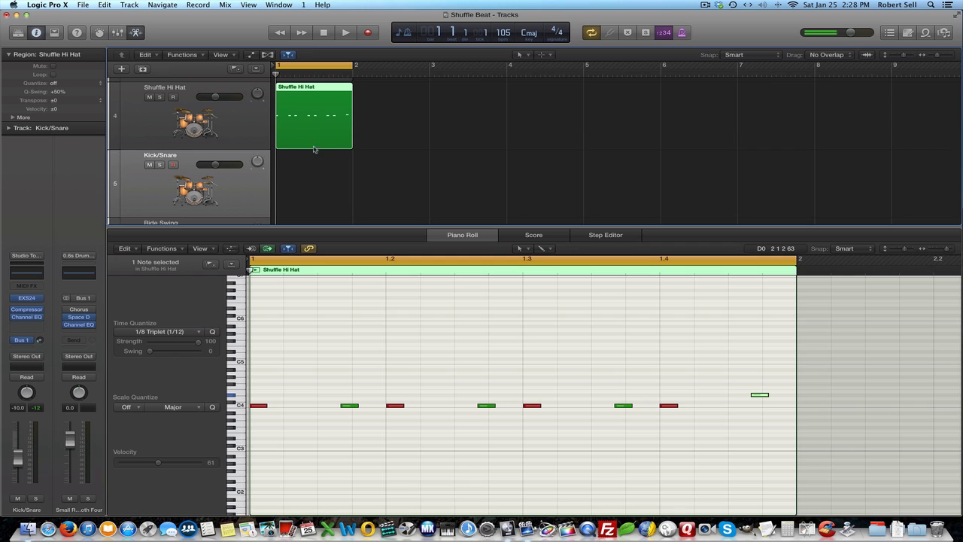
{"action": "left_click_drag", "start_coordinate": [314, 148], "coordinate": [314, 167]}
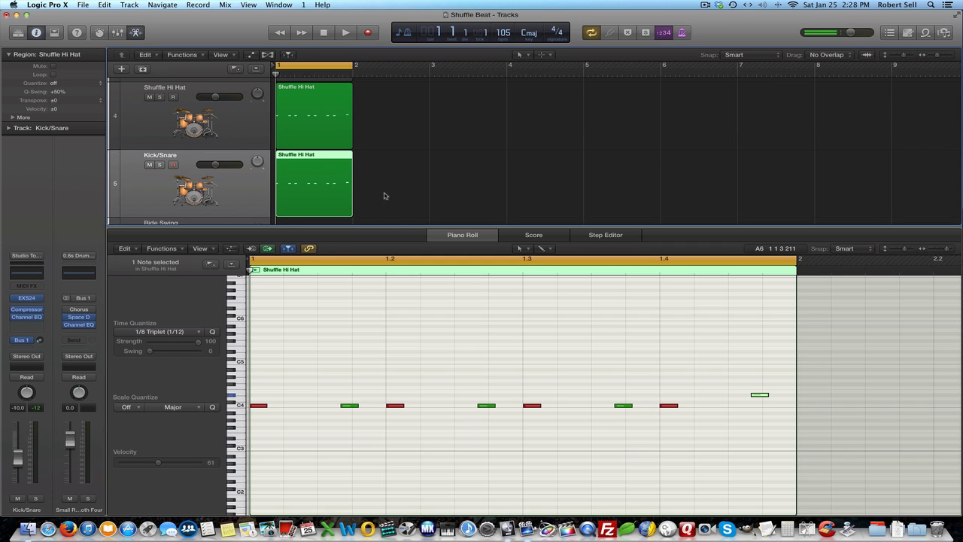
{"action": "left_click", "coordinate": [316, 193]}
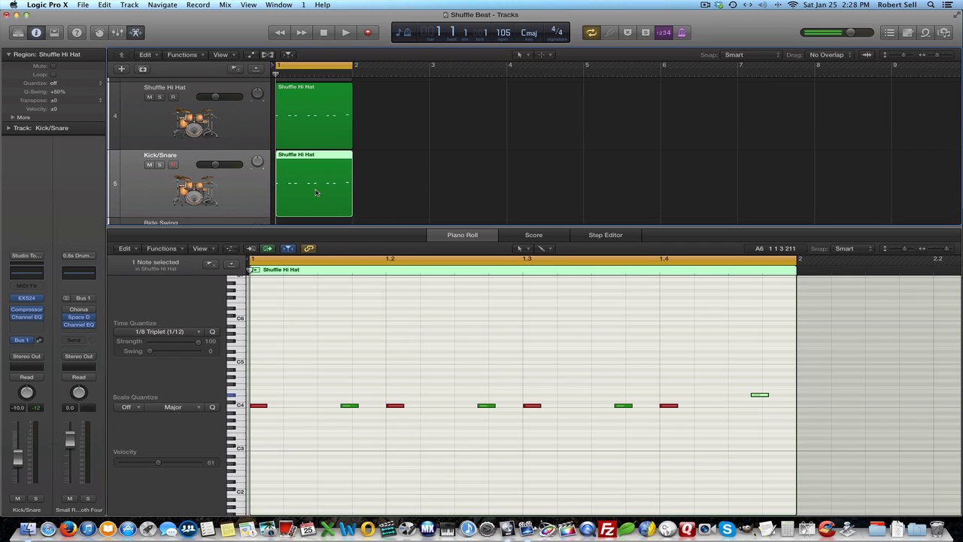
{"action": "left_click", "coordinate": [351, 407]}
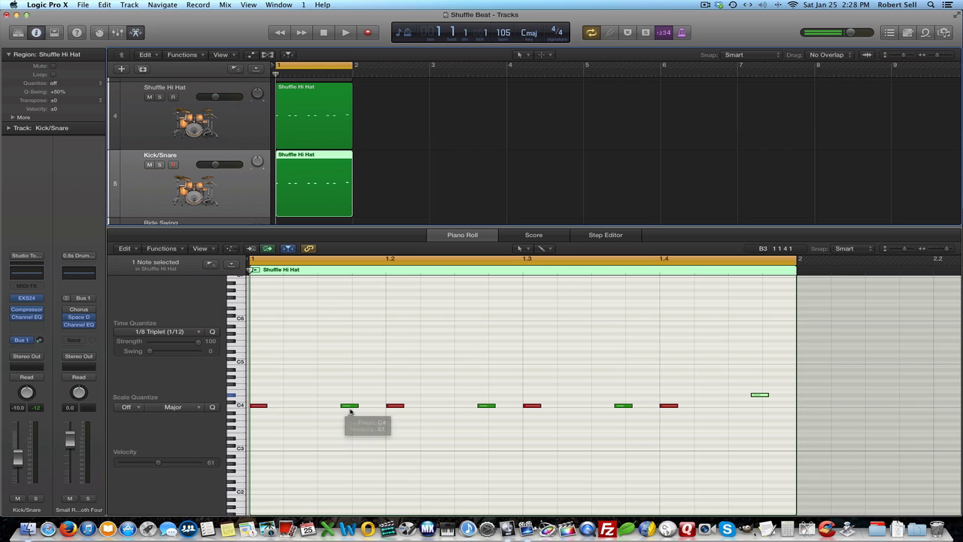
Delete the red notes at beats 1.2 and 1.4.
{"action": "left_click", "coordinate": [259, 407]}
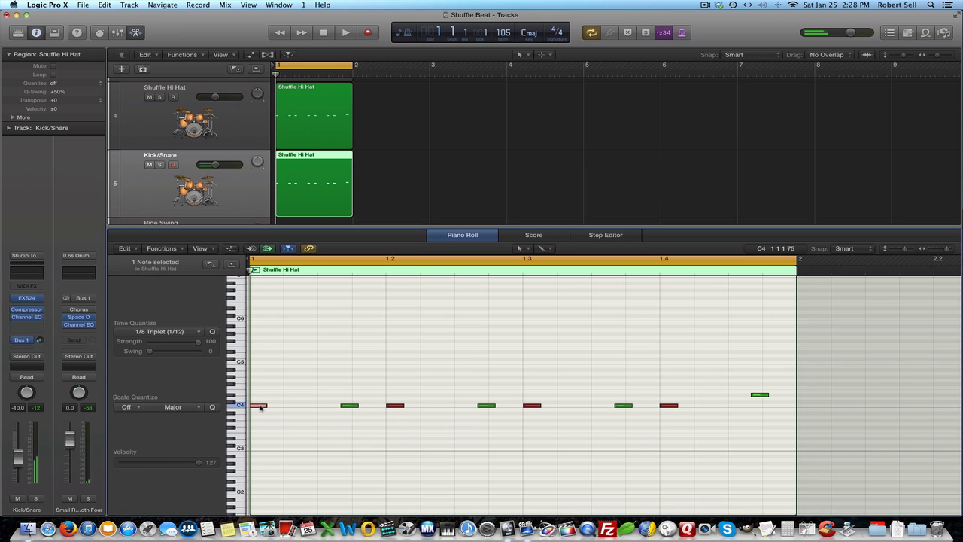
{"action": "left_click", "coordinate": [395, 406]}
{"action": "key", "text": "Delete"}
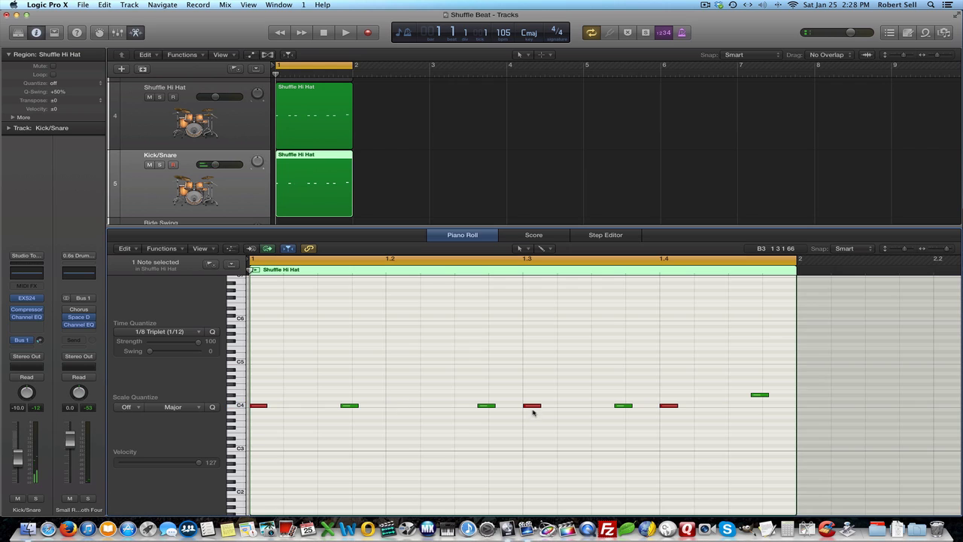
{"action": "left_click", "coordinate": [668, 407]}
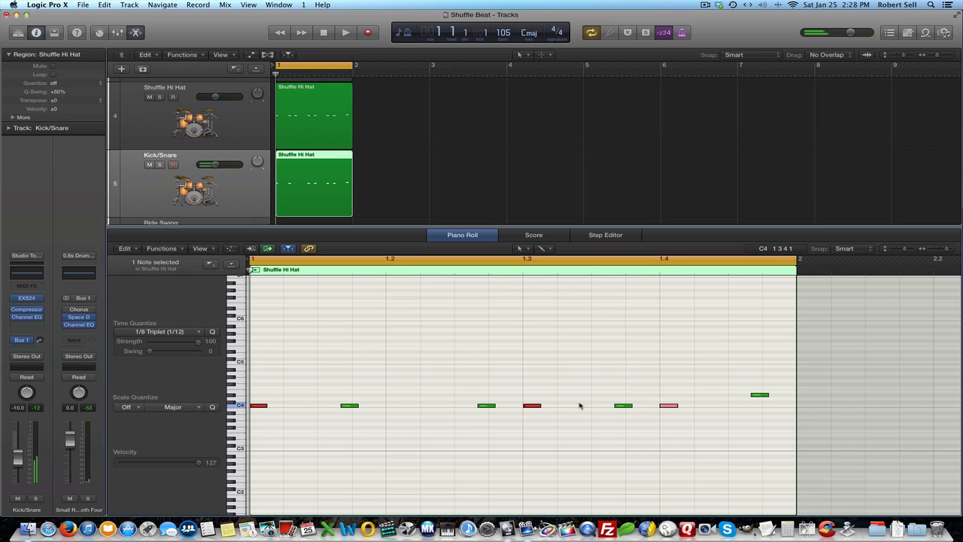
{"action": "key", "text": "Delete"}
Transpose the red notes on beats 1 and 3 down by octaves to C1.
{"action": "left_click", "coordinate": [532, 406]}
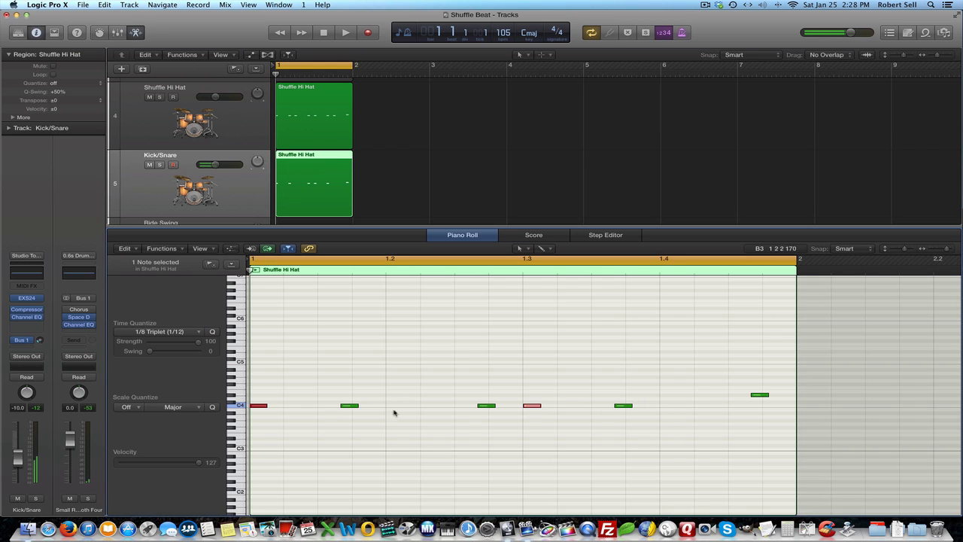
{"action": "left_click", "coordinate": [261, 406], "text": "shift"}
{"action": "key", "text": "shift+alt+Down"}
{"action": "key", "text": "shift+alt+Down"}
{"action": "key", "text": "shift+alt+Down"}
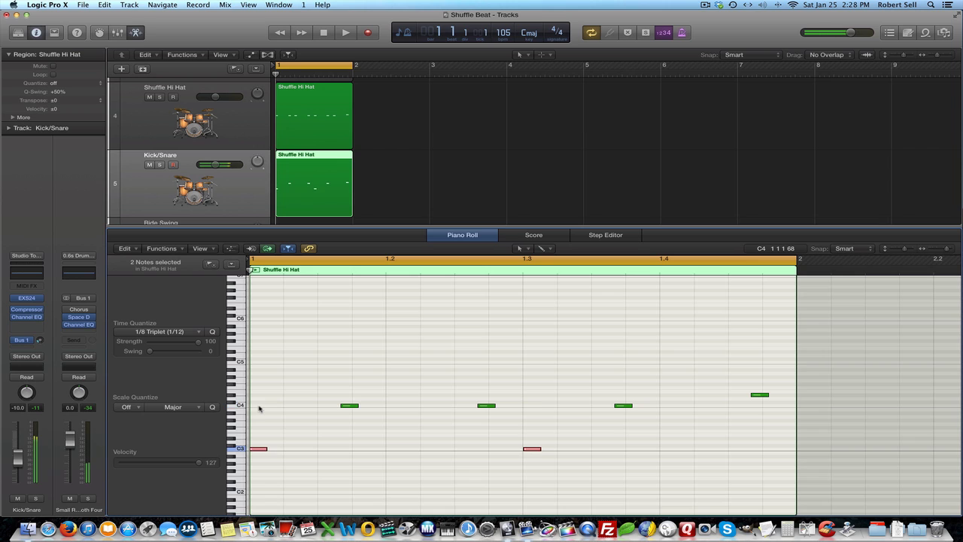
{"action": "scroll", "coordinate": [259, 409], "scroll_direction": "down", "scroll_amount": 5}
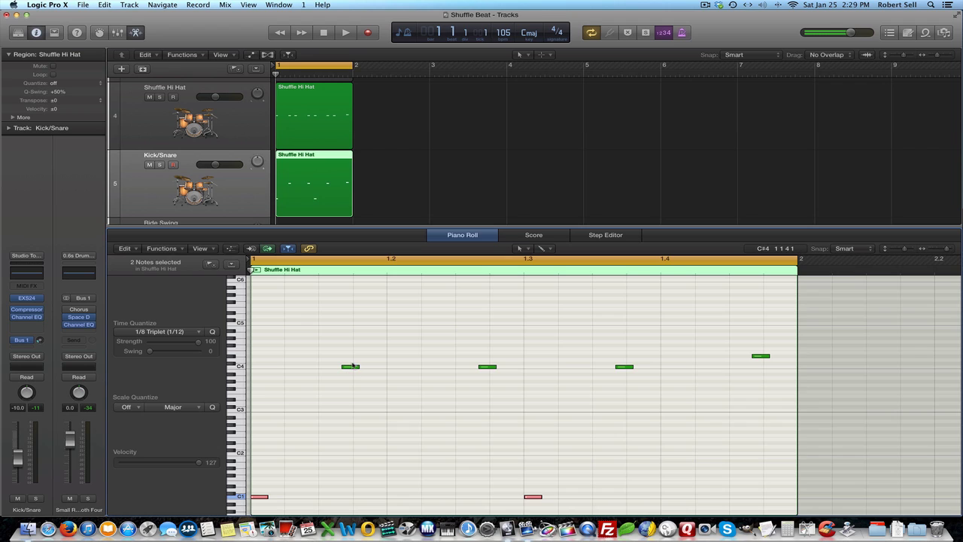
Shift the green notes later, delete the D#4 and beat-1.3 C4 notes, and select the remaining two.
{"action": "left_click_drag", "start_coordinate": [351, 368], "coordinate": [397, 369]}
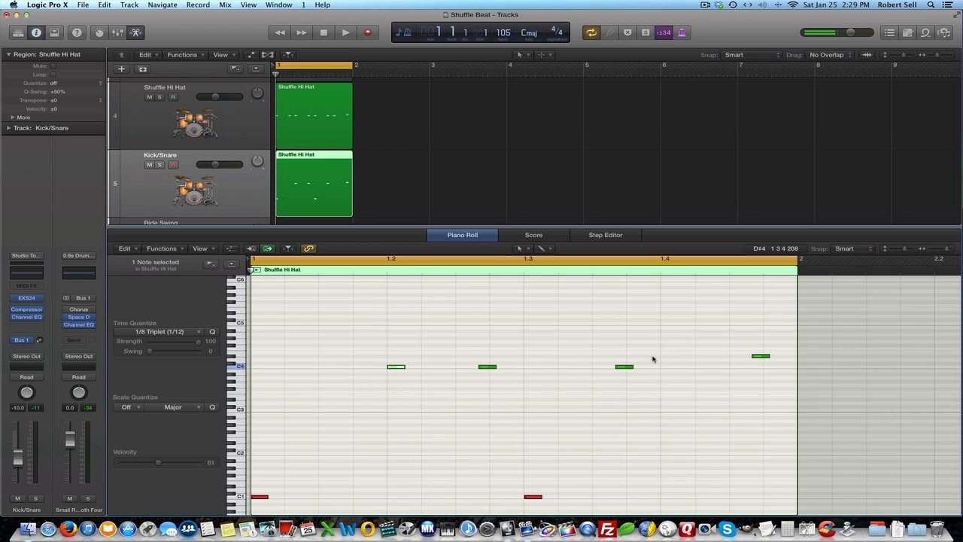
{"action": "left_click_drag", "start_coordinate": [625, 367], "coordinate": [671, 367]}
{"action": "left_click", "coordinate": [760, 357]}
{"action": "key", "text": "Delete"}
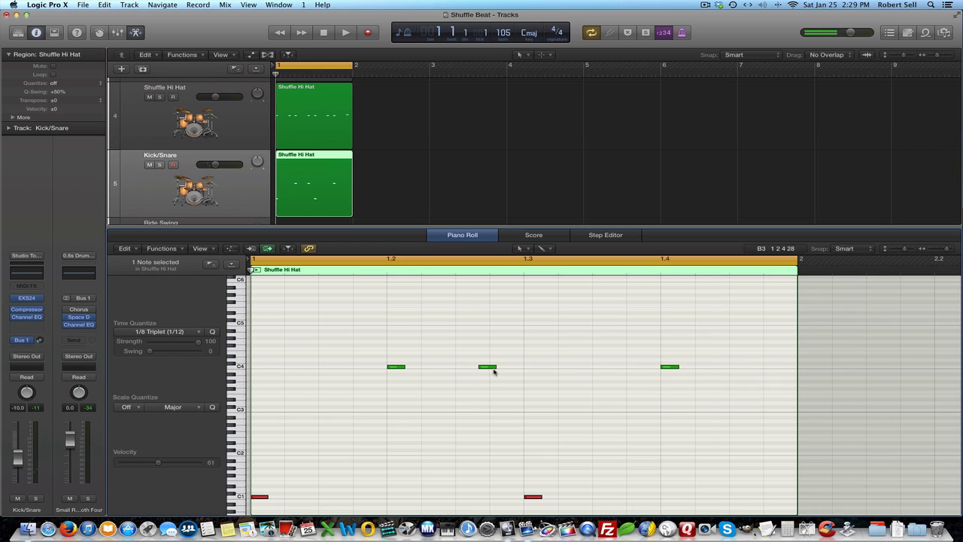
{"action": "left_click", "coordinate": [488, 367]}
{"action": "key", "text": "Delete"}
{"action": "left_click_drag", "start_coordinate": [393, 359], "coordinate": [746, 388]}
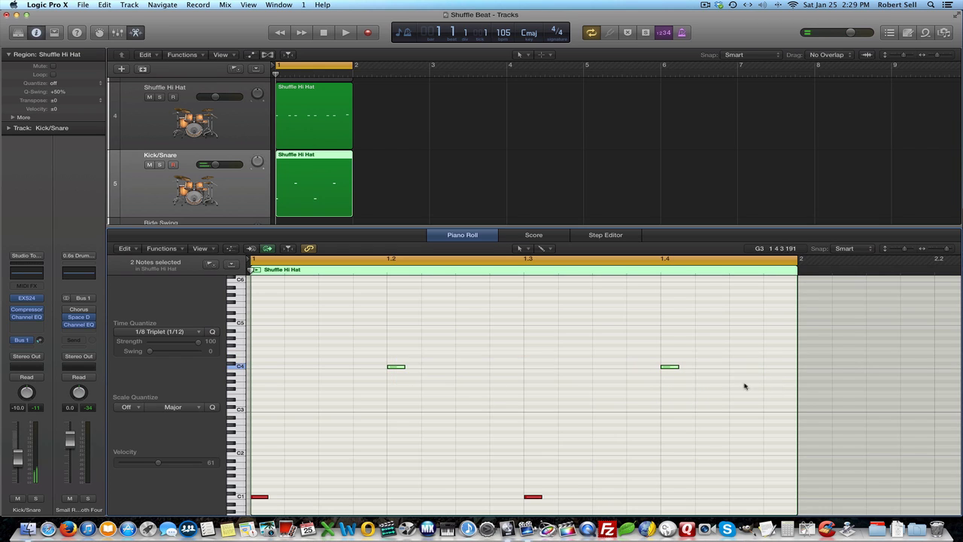
Raise the beat 2 and 4 notes' velocity to 113 and drag them down to E2.
{"action": "mouse_move", "coordinate": [395, 369]}
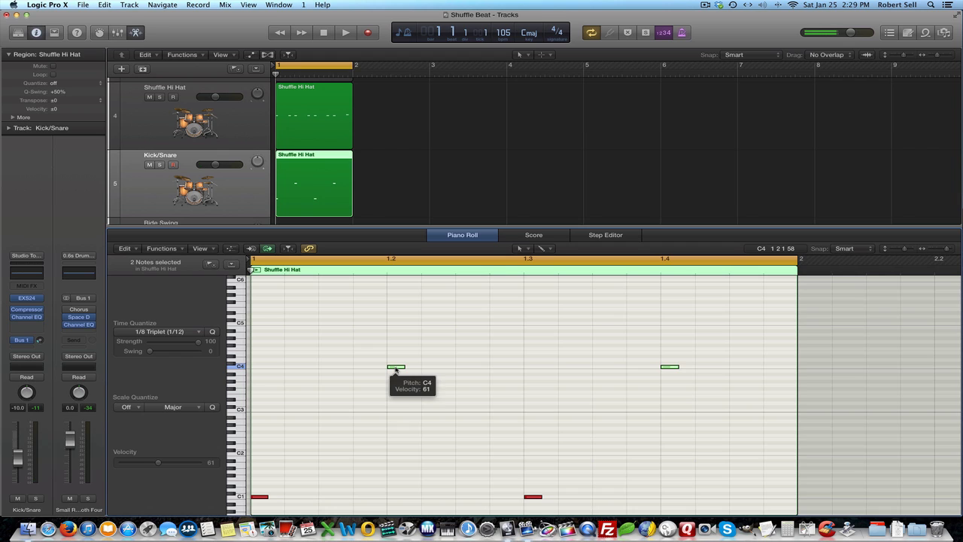
{"action": "key", "text": "t"}
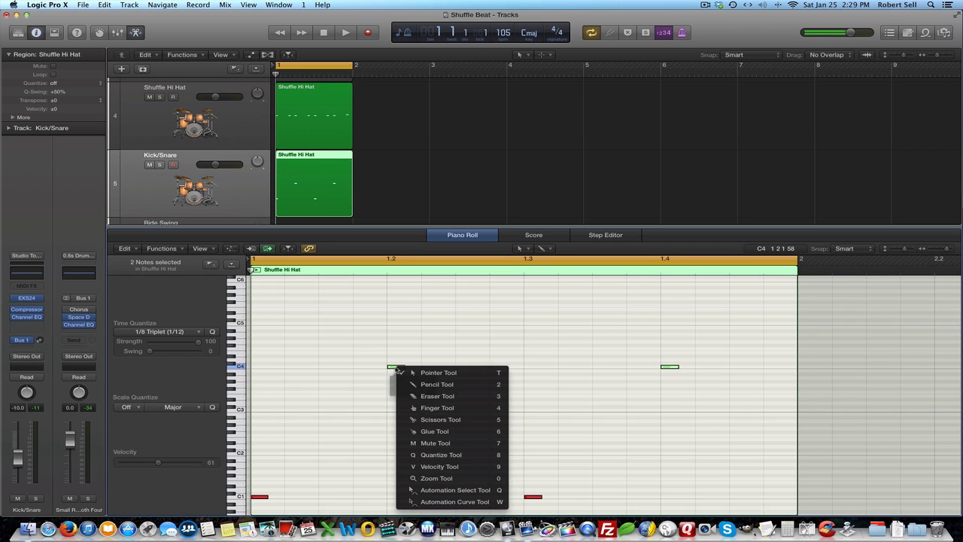
{"action": "key", "text": "Up"}
{"action": "key", "text": "Up"}
{"action": "key", "text": "Up"}
{"action": "key", "text": "Up"}
{"action": "key", "text": "Return"}
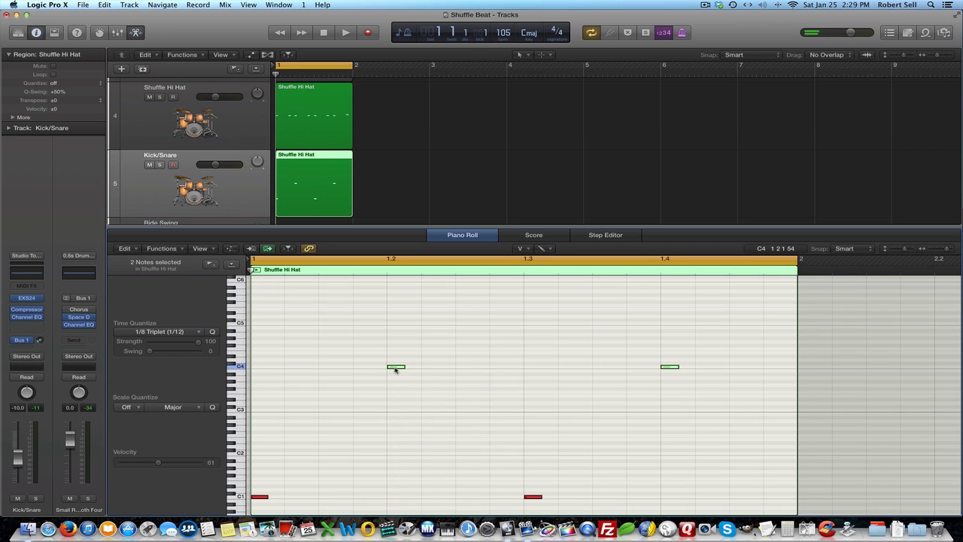
{"action": "left_click_drag", "start_coordinate": [396, 369], "coordinate": [394, 332]}
{"action": "key", "text": "t"}
{"action": "key", "text": "t"}
{"action": "left_click_drag", "start_coordinate": [399, 371], "coordinate": [397, 443]}
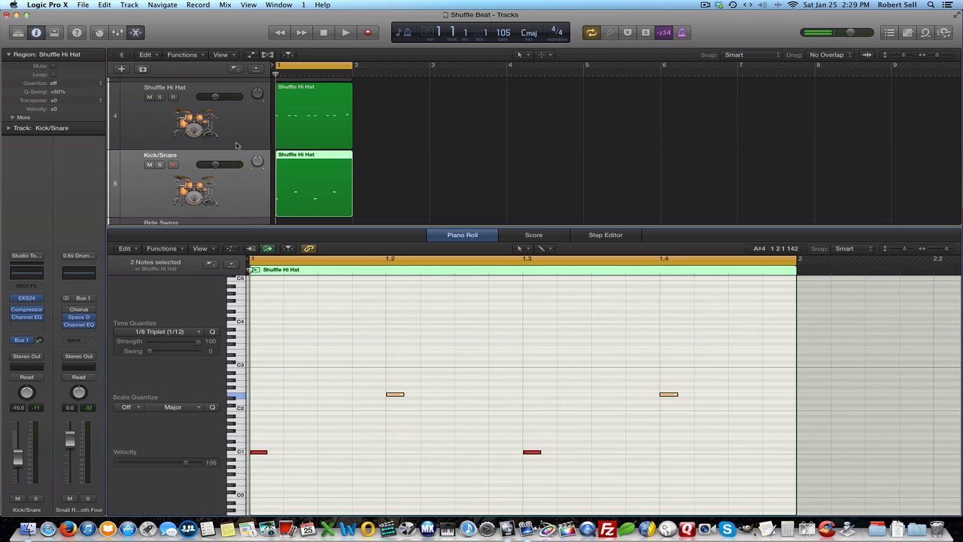
Raise the Shuffle Hi Hat track's volume to -1.0 dB during playback, then reselect the Kick/Snare region.
{"action": "key", "text": "space"}
{"action": "key", "text": "space"}
{"action": "left_click", "coordinate": [177, 143]}
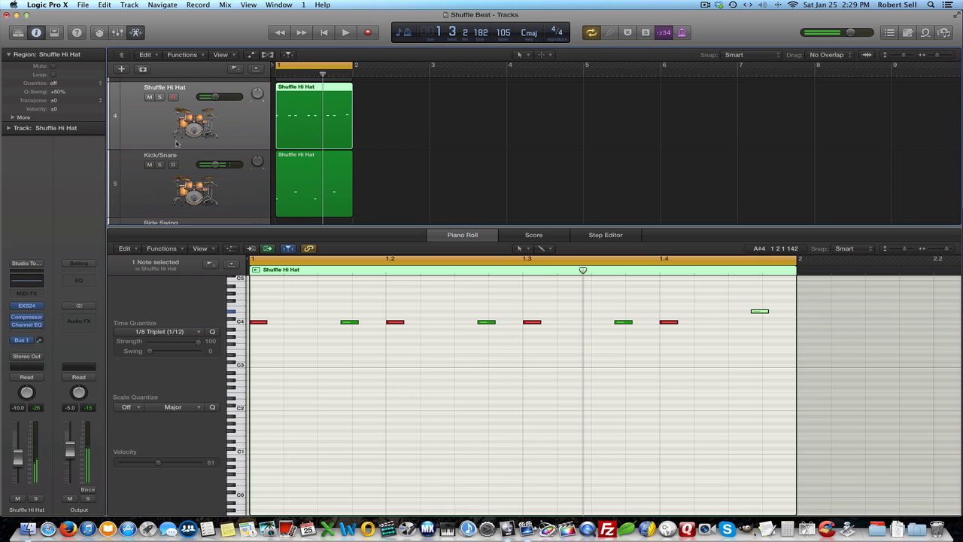
{"action": "left_click_drag", "start_coordinate": [11, 458], "coordinate": [17, 442]}
{"action": "key", "text": "space"}
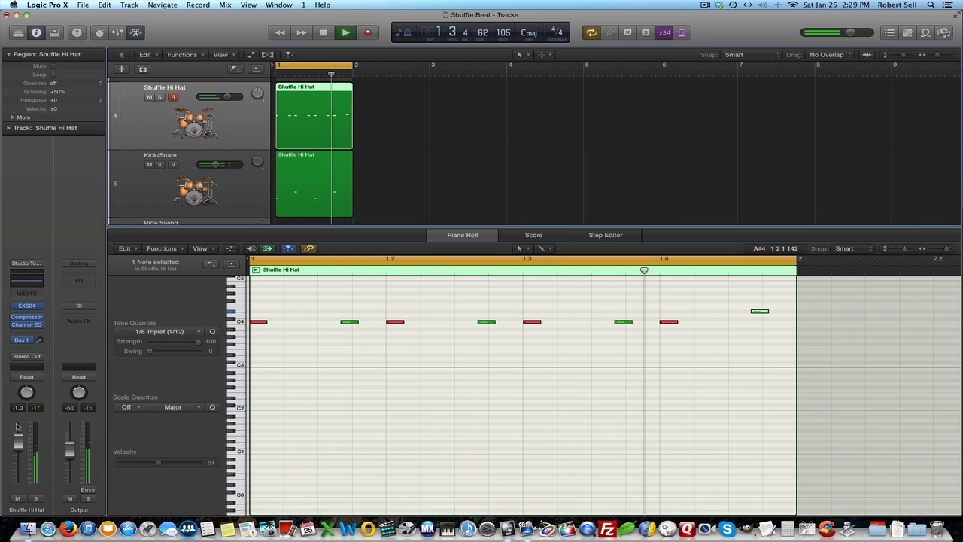
{"action": "key", "text": "space"}
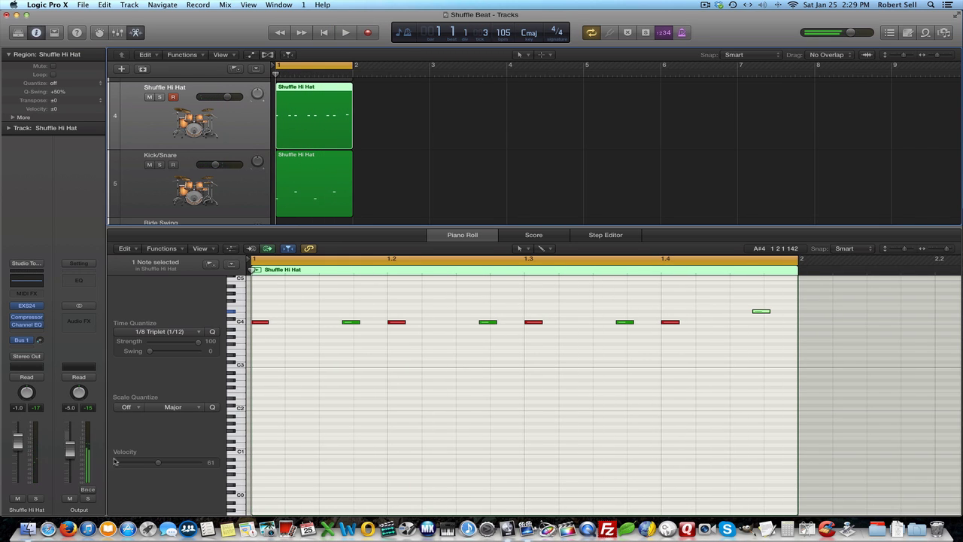
{"action": "key", "text": "Down"}
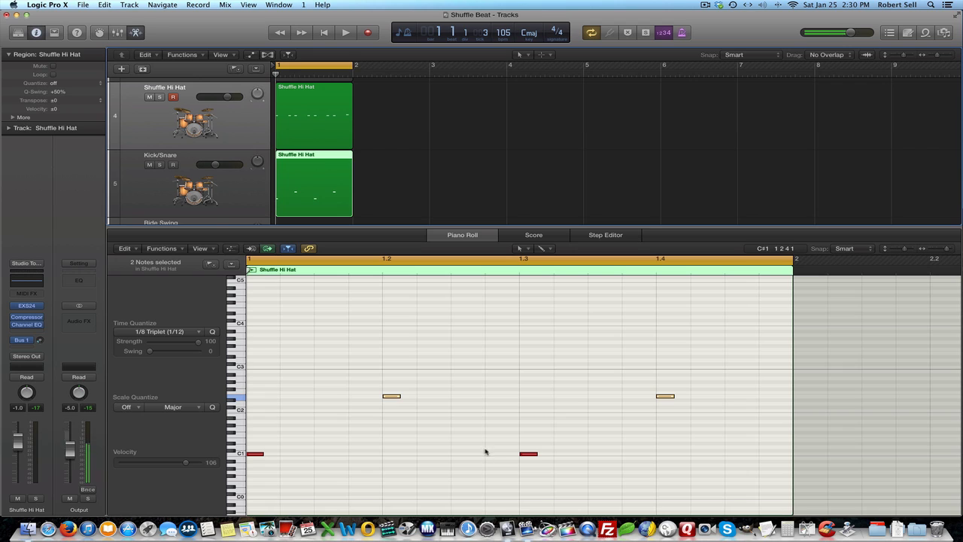
Copy the C1 kick at beat 1.3 to the off-beat just before beat 3, then select all C1 kicks.
{"action": "left_click", "coordinate": [527, 455]}
{"action": "left_click_drag", "start_coordinate": [526, 457], "coordinate": [487, 457]}
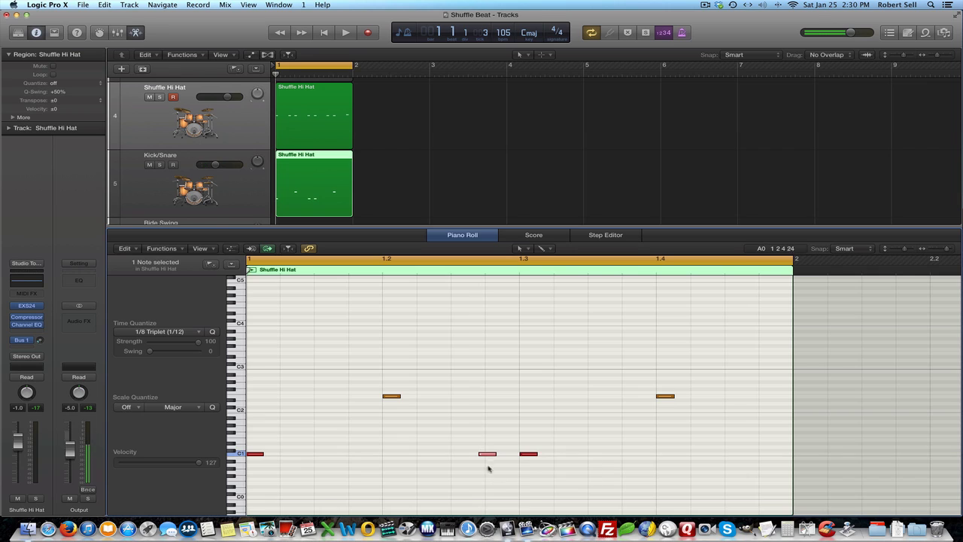
{"action": "left_click", "coordinate": [487, 455]}
{"action": "left_click", "coordinate": [241, 455]}
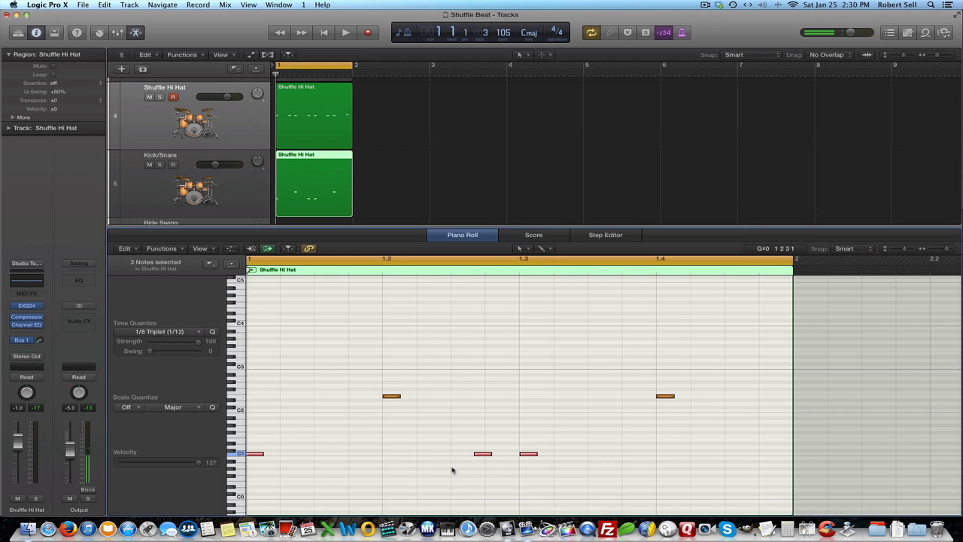
Play back the beat with the new kick and preview the high D#4 hi-hat note.
{"action": "key", "text": "space"}
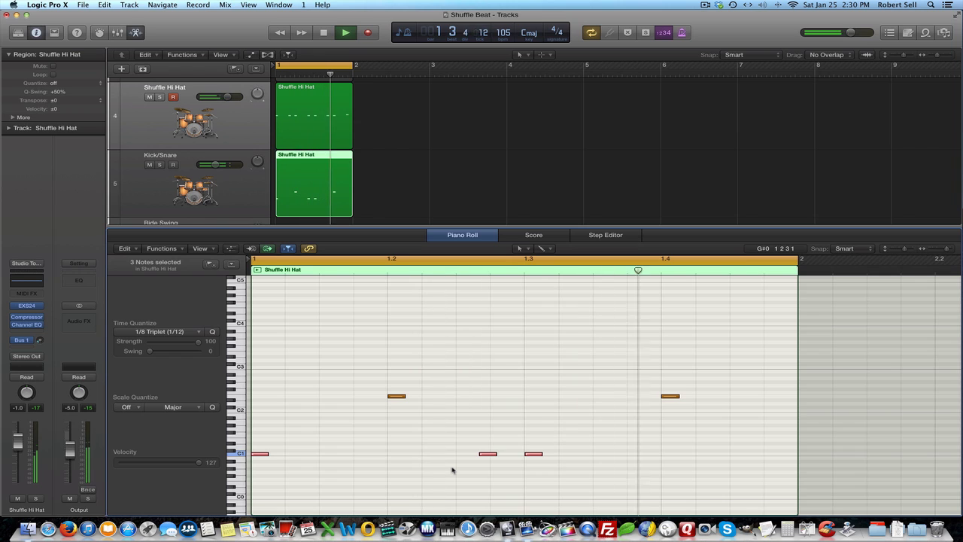
{"action": "key", "text": "space"}
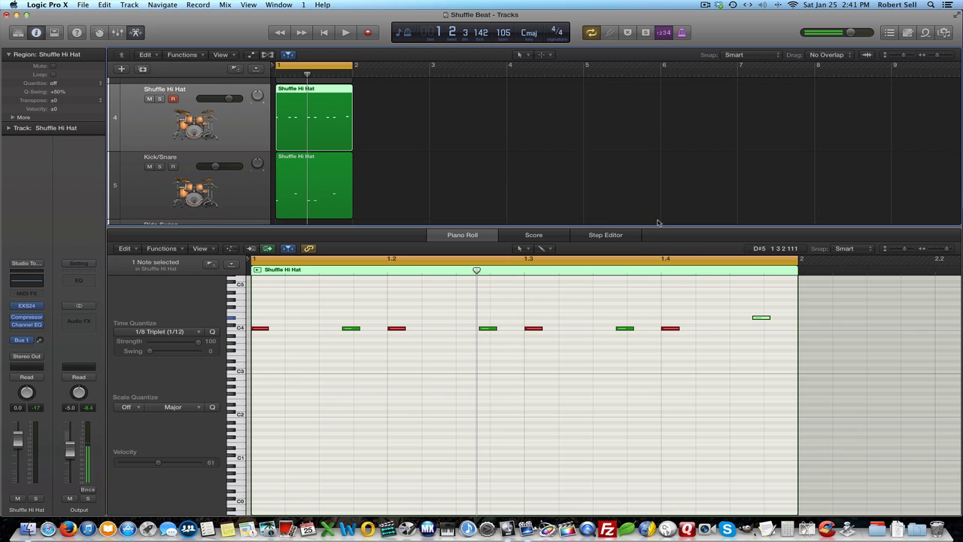
{"action": "left_click", "coordinate": [762, 319]}
{"action": "left_click", "coordinate": [762, 319]}
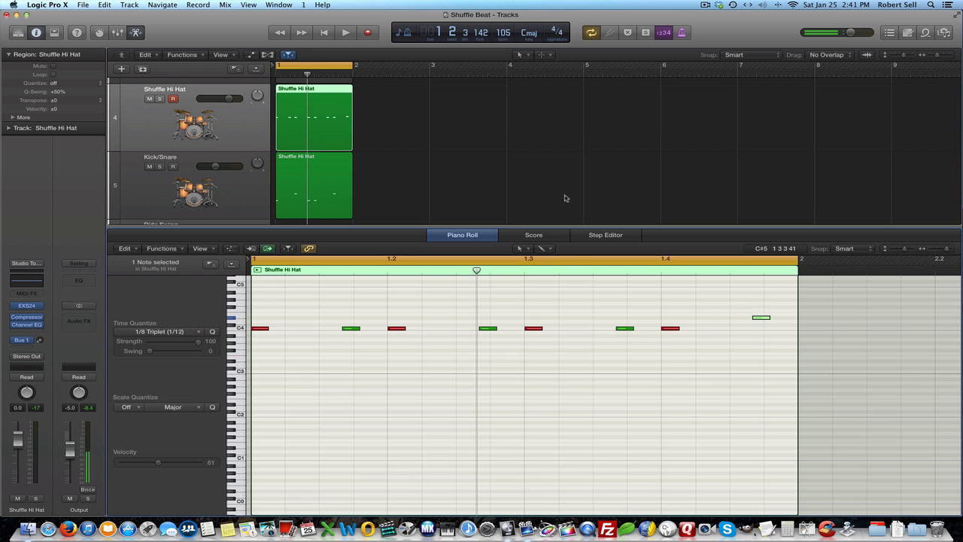
{"action": "key", "text": "space"}
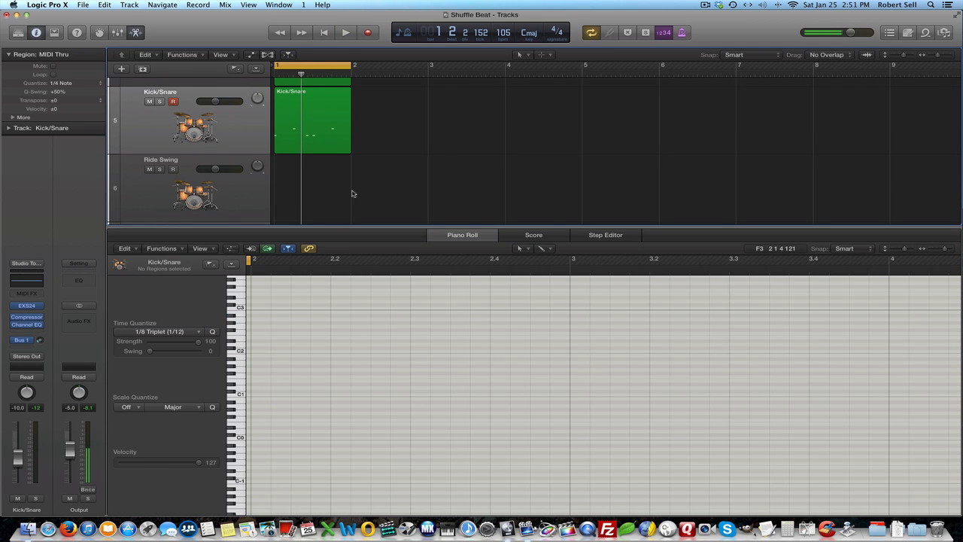
Copy the Shuffle Hi Hat region onto the Ride Swing track at bar 2.
{"action": "scroll", "coordinate": [353, 193], "scroll_direction": "right", "scroll_amount": 1}
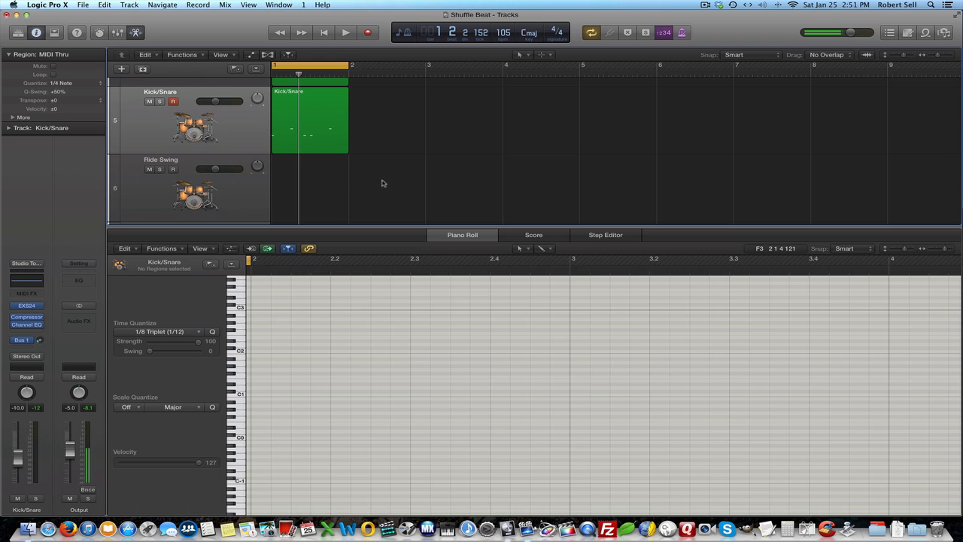
{"action": "scroll", "coordinate": [383, 183], "scroll_direction": "up", "scroll_amount": 4}
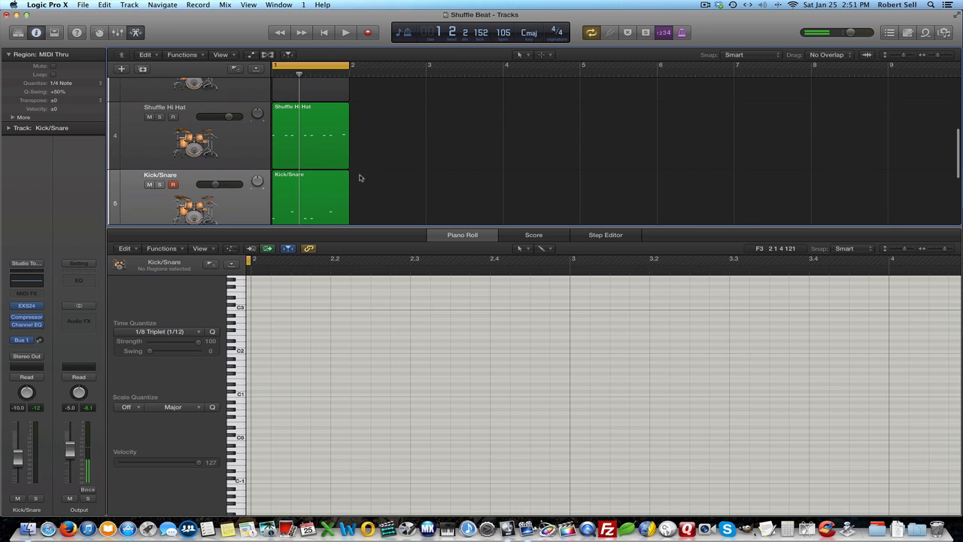
{"action": "left_click", "coordinate": [320, 153]}
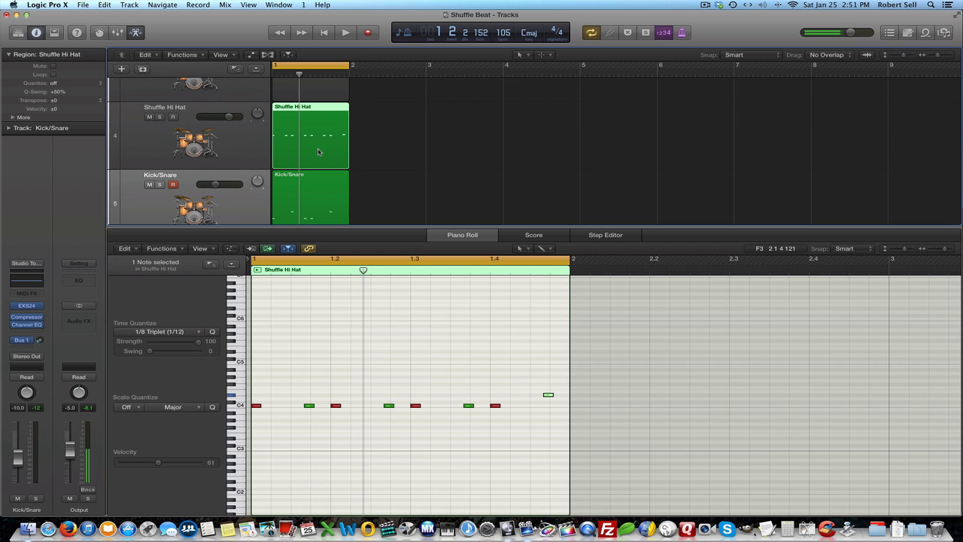
{"action": "scroll", "coordinate": [319, 152], "scroll_direction": "left", "scroll_amount": 1}
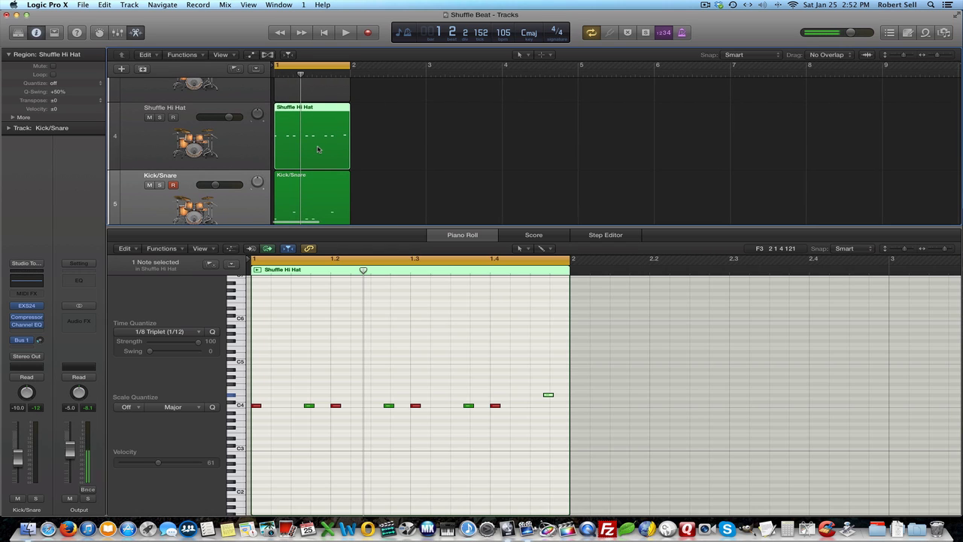
{"action": "left_click_drag", "start_coordinate": [318, 149], "coordinate": [393, 212]}
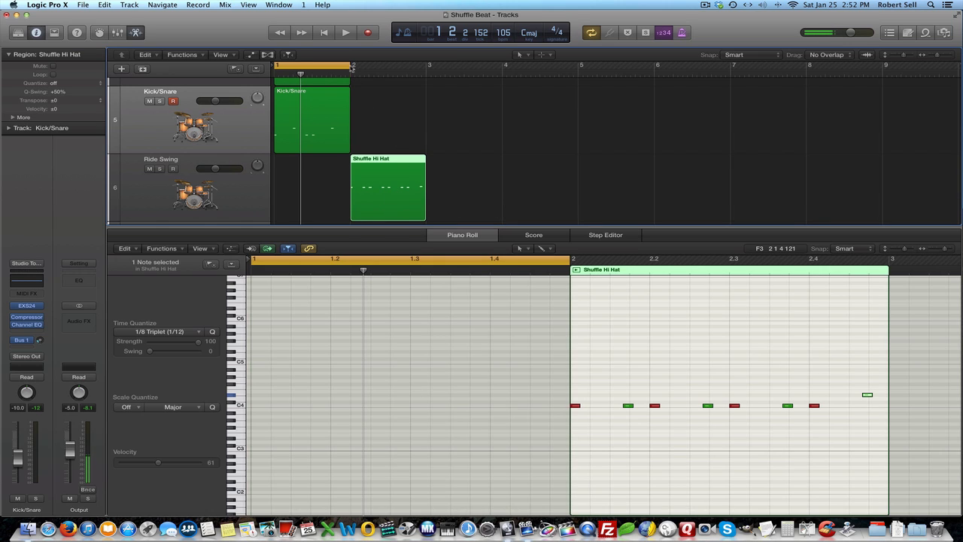
Set the cycle range to span bars 2–3 so only bar 2 loops.
{"action": "left_click_drag", "start_coordinate": [352, 66], "coordinate": [426, 67]}
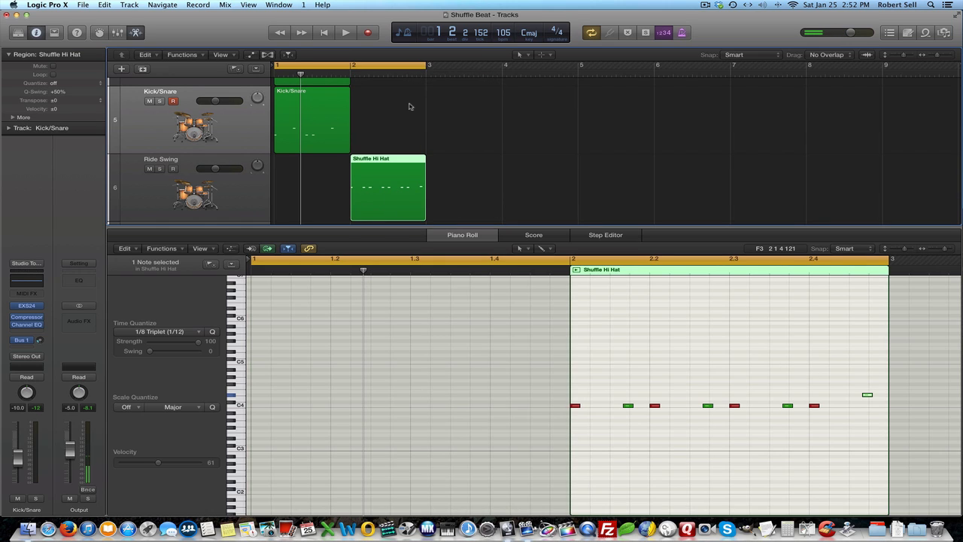
{"action": "scroll", "coordinate": [410, 106], "scroll_direction": "up", "scroll_amount": 2}
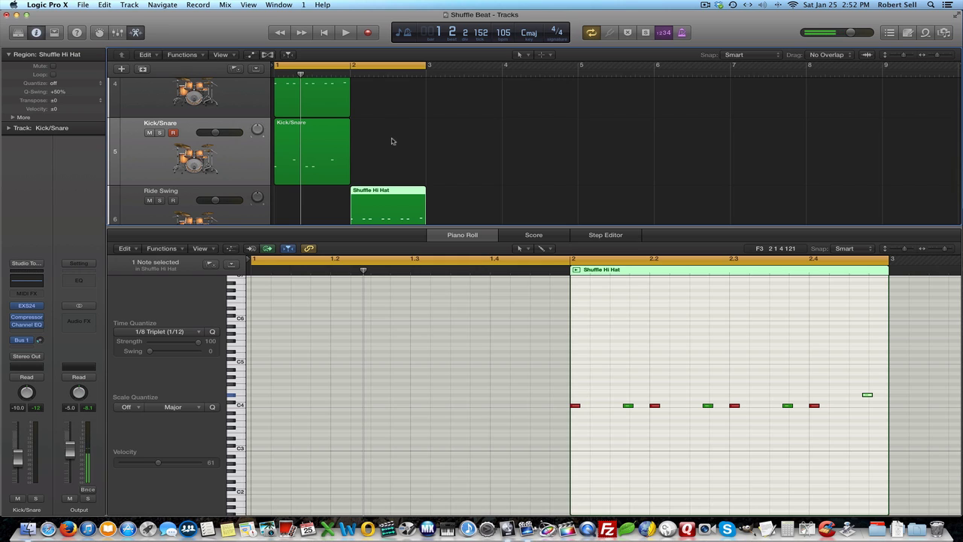
{"action": "scroll", "coordinate": [380, 132], "scroll_direction": "up", "scroll_amount": 2}
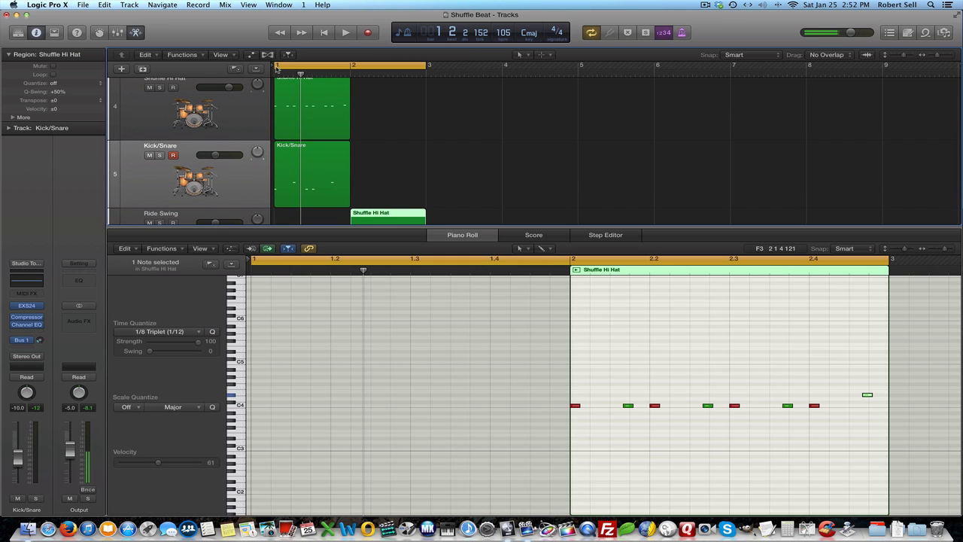
{"action": "left_click_drag", "start_coordinate": [276, 67], "coordinate": [352, 67]}
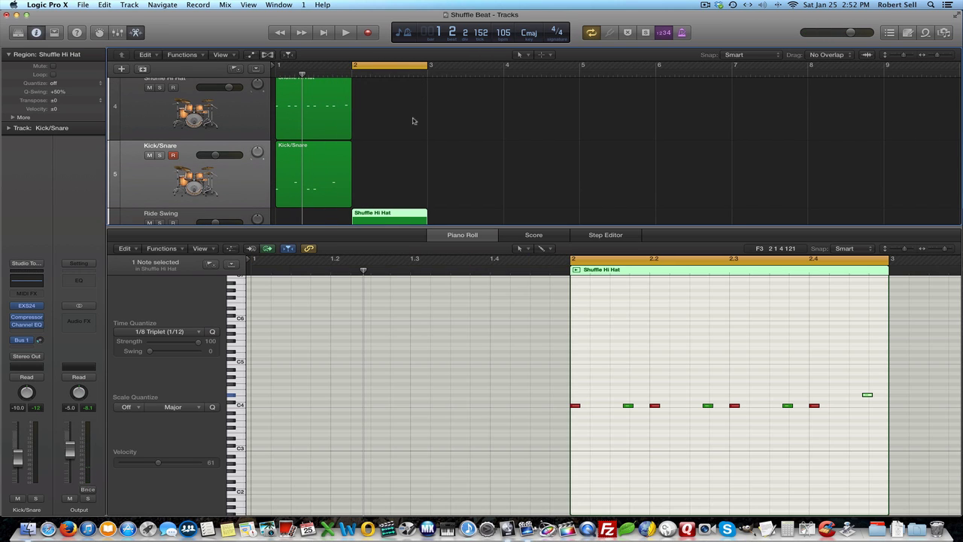
Copy the Kick/Snare region to bar 2.
{"action": "left_click", "coordinate": [333, 167]}
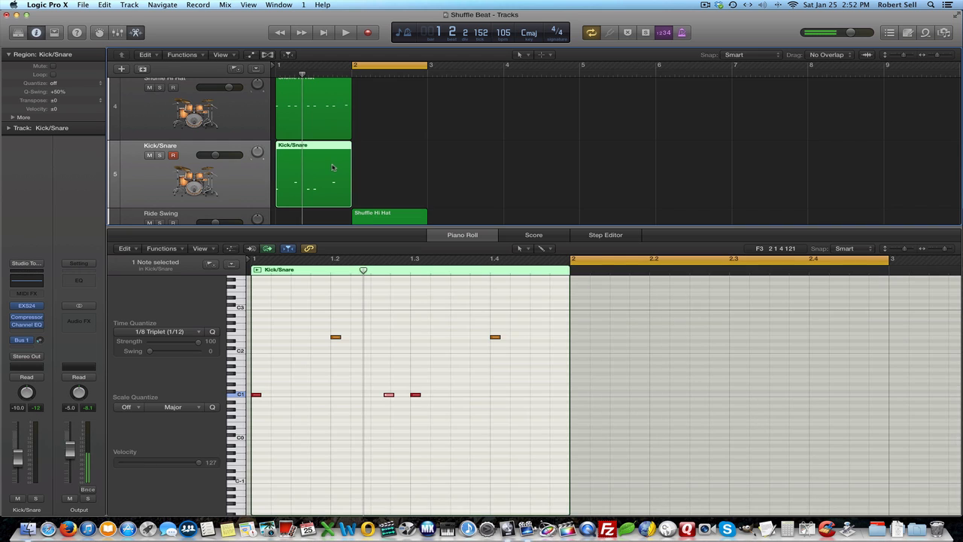
{"action": "left_click_drag", "start_coordinate": [333, 167], "coordinate": [406, 178]}
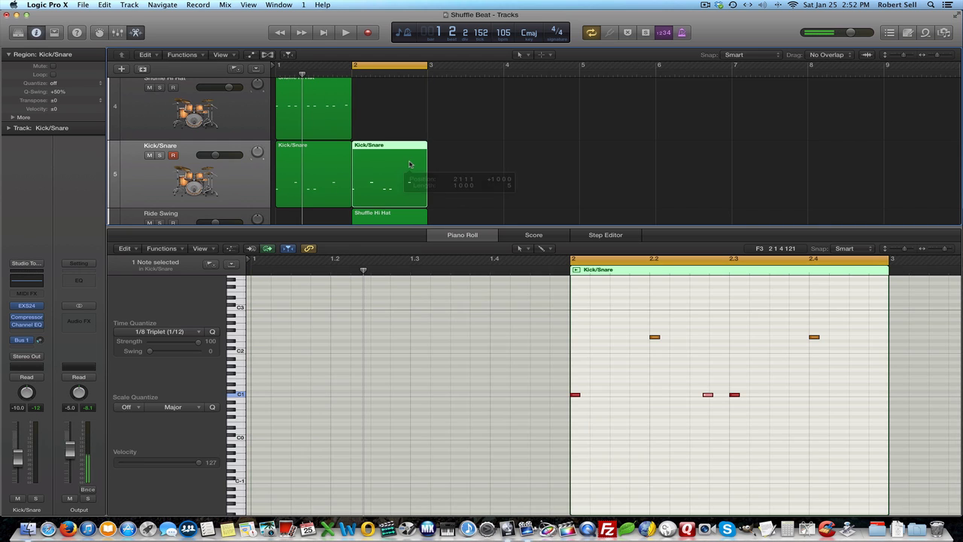
{"action": "scroll", "coordinate": [405, 180], "scroll_direction": "down", "scroll_amount": 3}
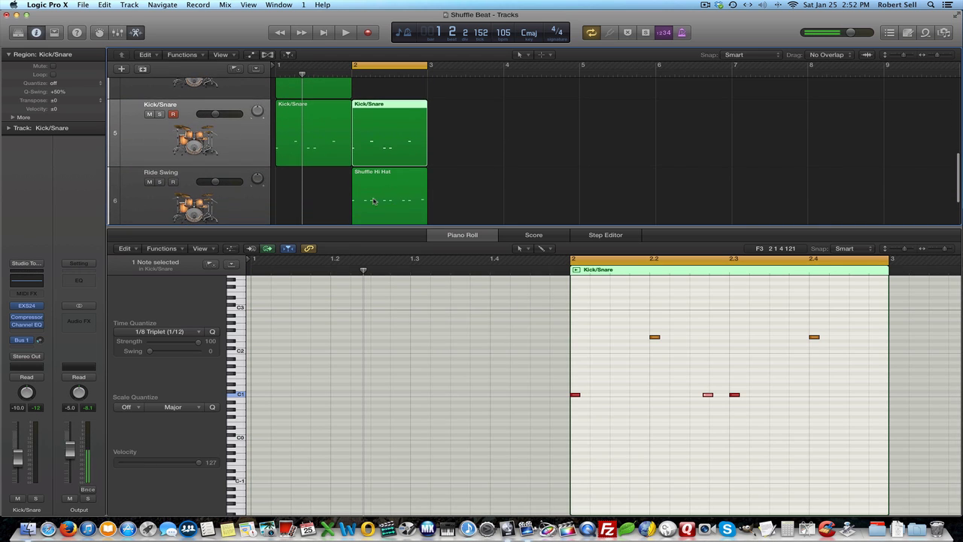
{"action": "scroll", "coordinate": [380, 198], "scroll_direction": "down", "scroll_amount": 4}
Rename the copied region on the Ride Swing track to Ride Swing, matching its track.
{"action": "left_click", "coordinate": [368, 160]}
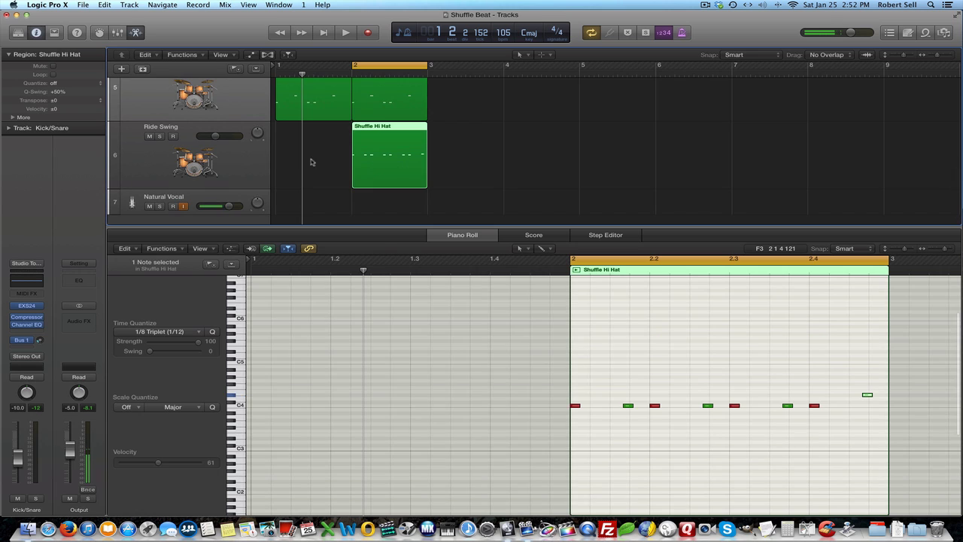
{"action": "right_click", "coordinate": [233, 158]}
{"action": "right_click", "coordinate": [399, 185]}
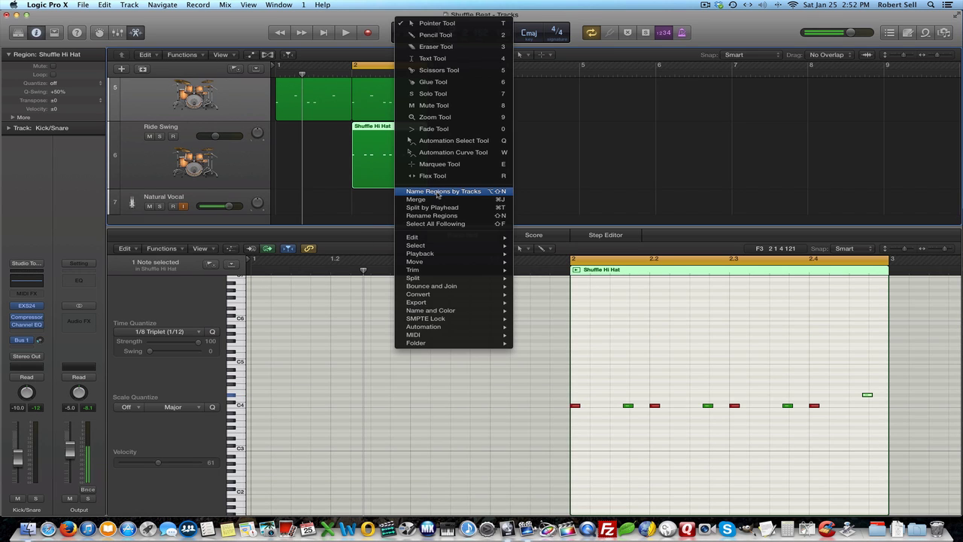
{"action": "left_click", "coordinate": [438, 194]}
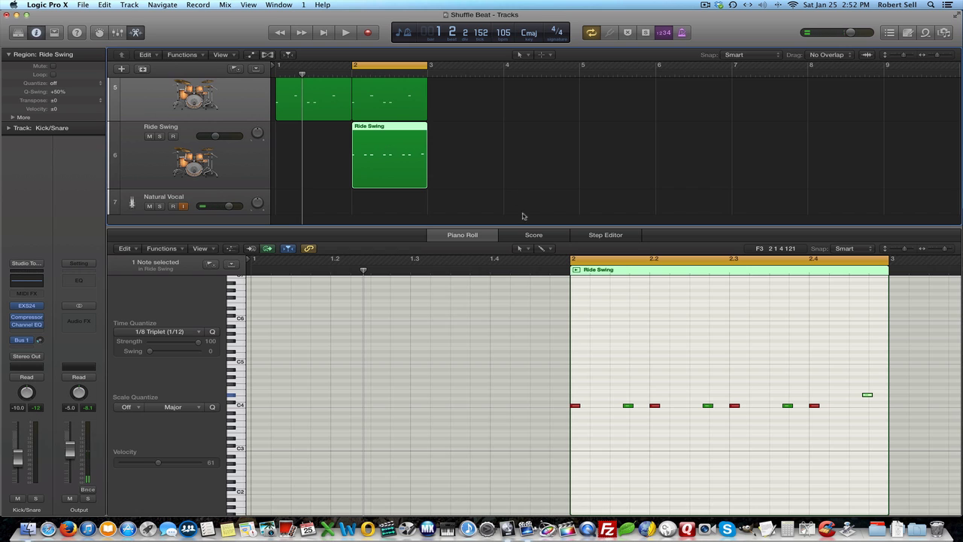
Clear the selection and show the Ride Swing region's notes in the Piano Roll.
{"action": "scroll", "coordinate": [551, 314], "scroll_direction": "right", "scroll_amount": 5}
{"action": "left_click", "coordinate": [474, 174]}
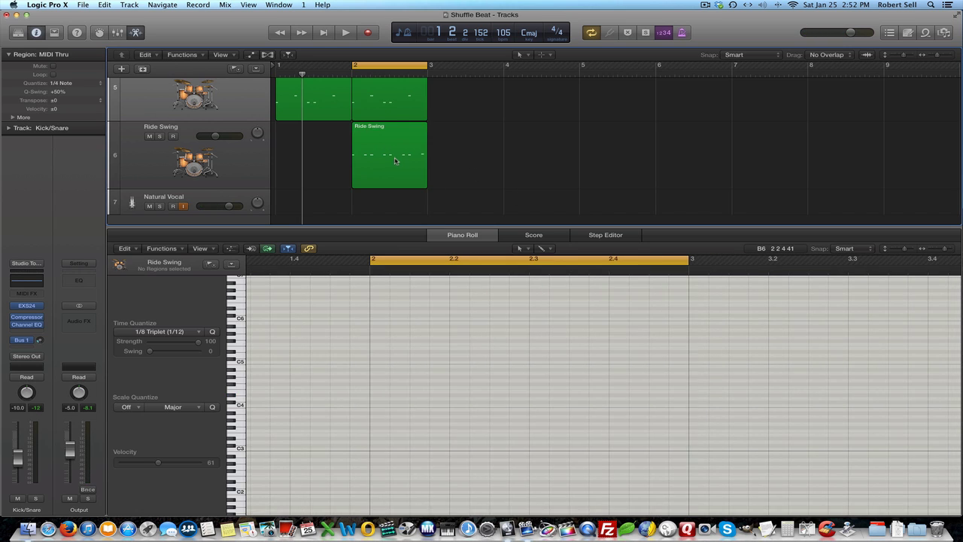
{"action": "left_click", "coordinate": [395, 160]}
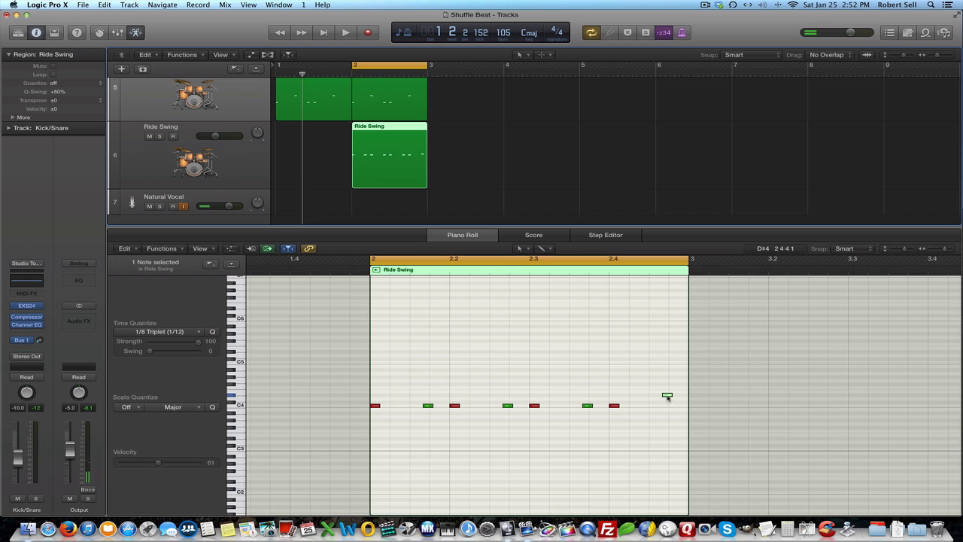
Move the stray D#4 note down to C4, raise the eight hi-hat notes to C5, and audition.
{"action": "left_click_drag", "start_coordinate": [668, 397], "coordinate": [667, 406]}
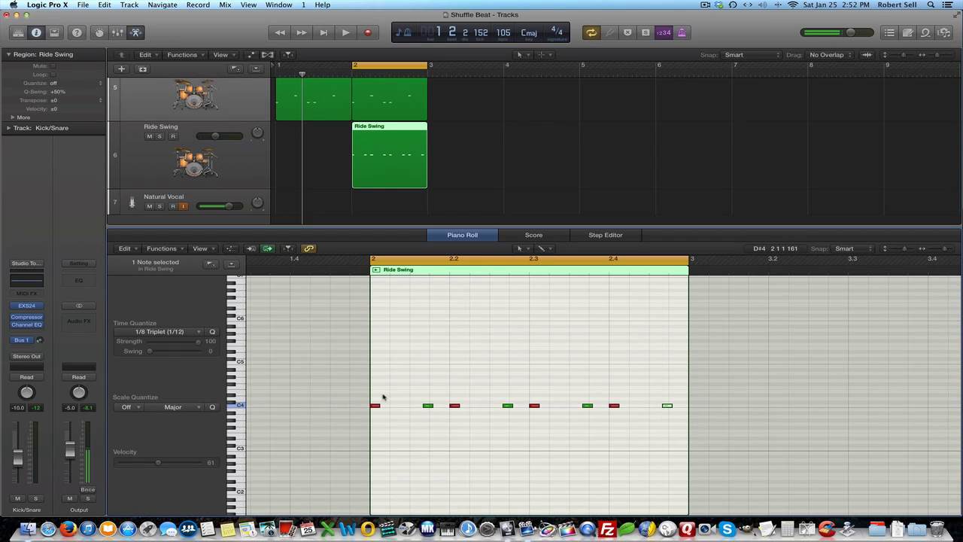
{"action": "left_click_drag", "start_coordinate": [383, 397], "coordinate": [700, 422]}
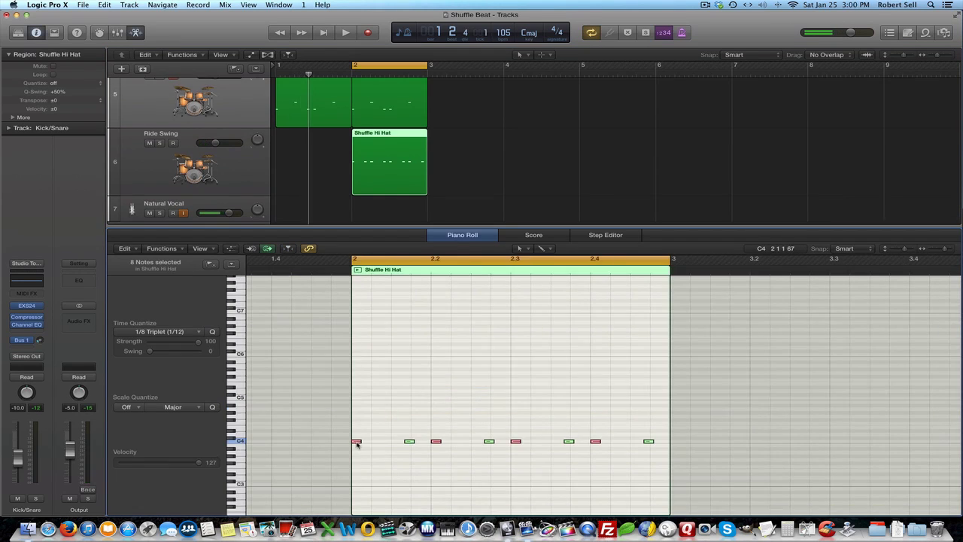
{"action": "left_click", "coordinate": [357, 442]}
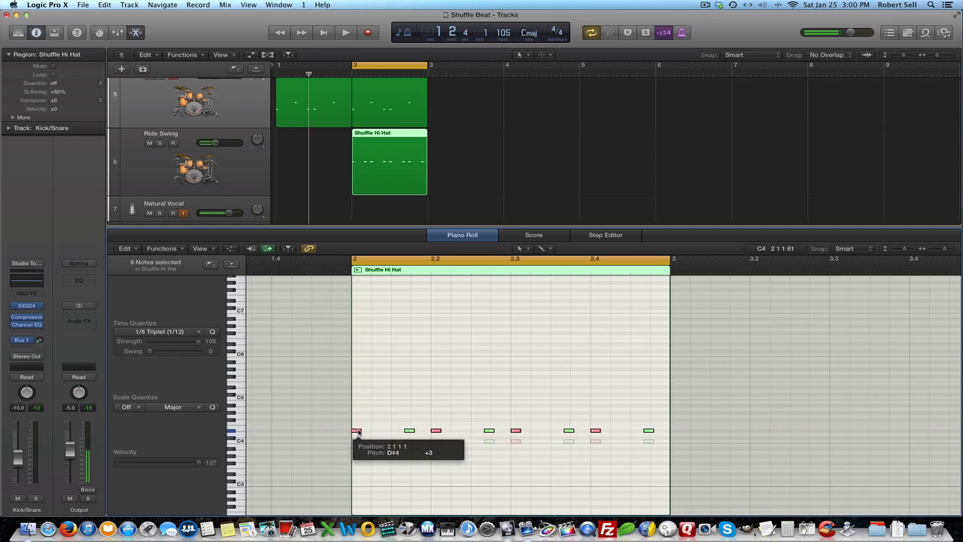
{"action": "left_click_drag", "start_coordinate": [357, 432], "coordinate": [358, 385]}
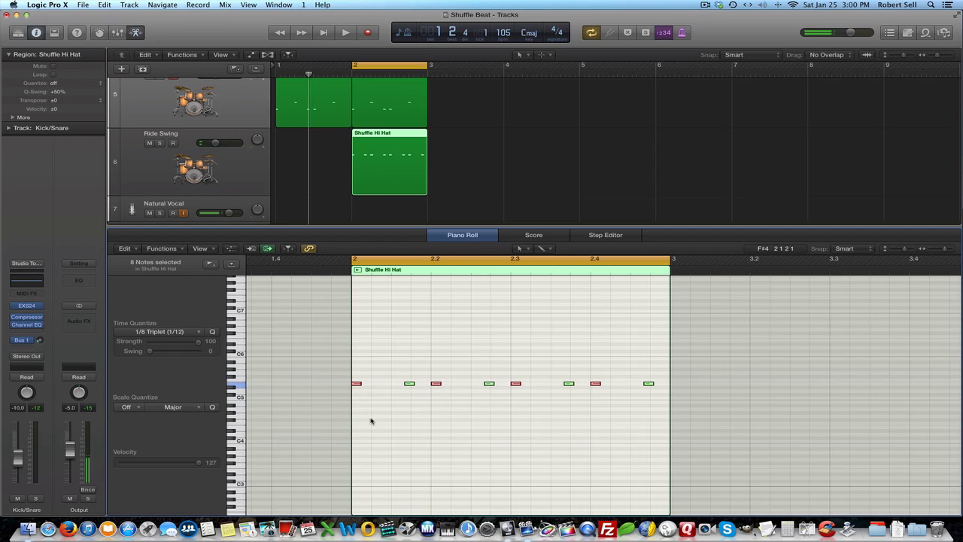
{"action": "scroll", "coordinate": [371, 421], "scroll_direction": "up", "scroll_amount": 1}
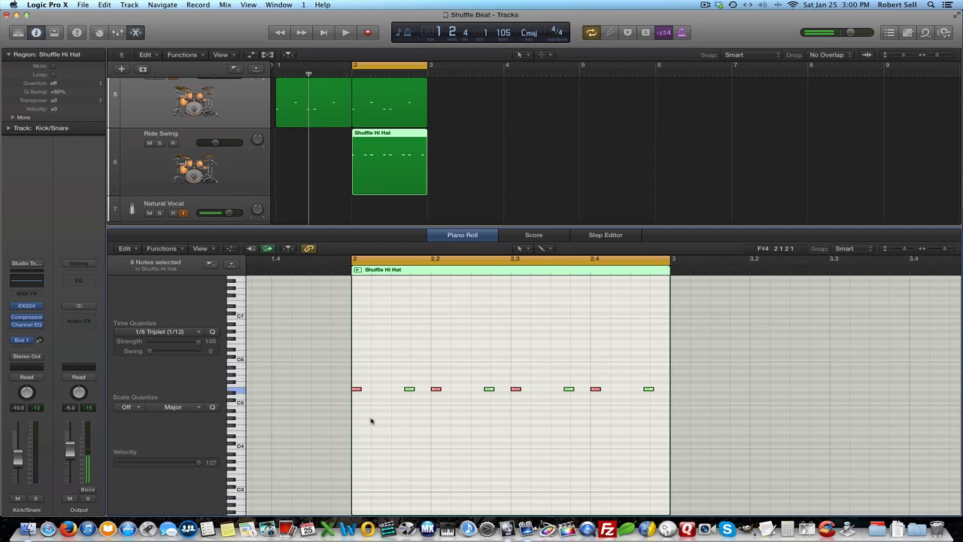
{"action": "key", "text": "space"}
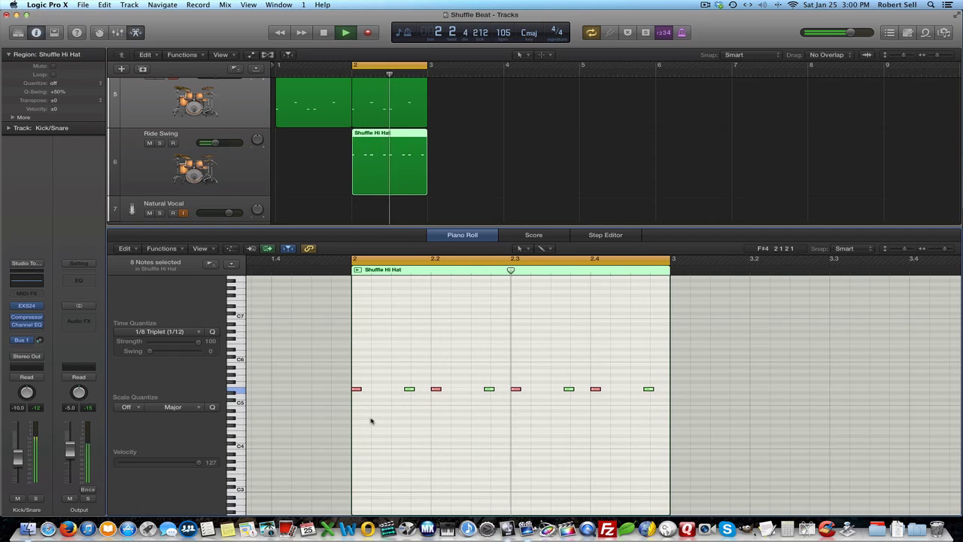
{"action": "key", "text": "space"}
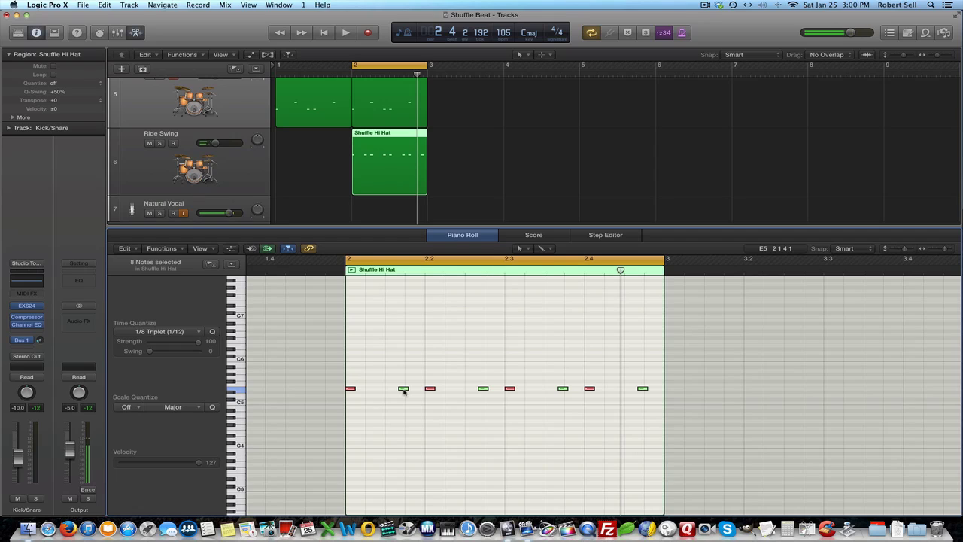
Delete the green hi-hat note near beat 2.4 and play the thinned pattern from before the region.
{"action": "left_click", "coordinate": [403, 389]}
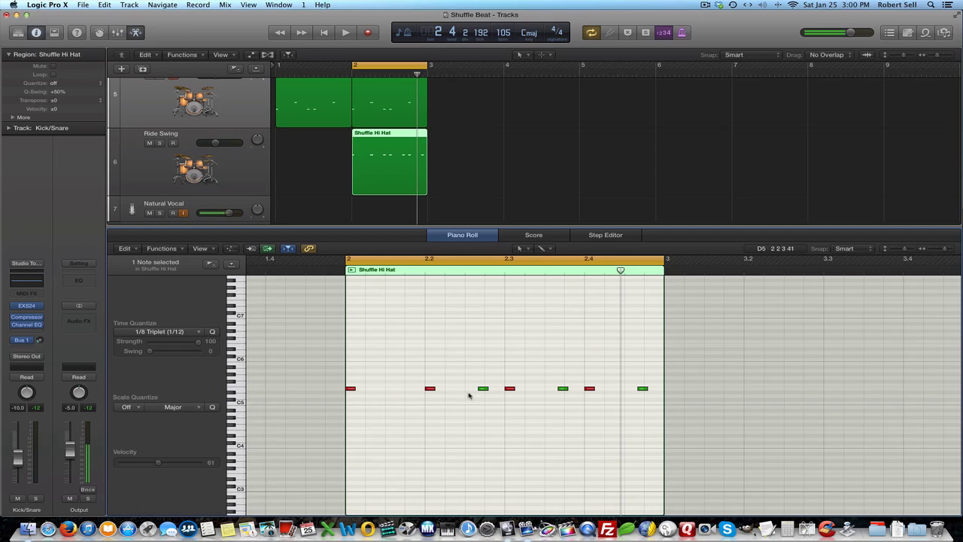
{"action": "left_click", "coordinate": [563, 388]}
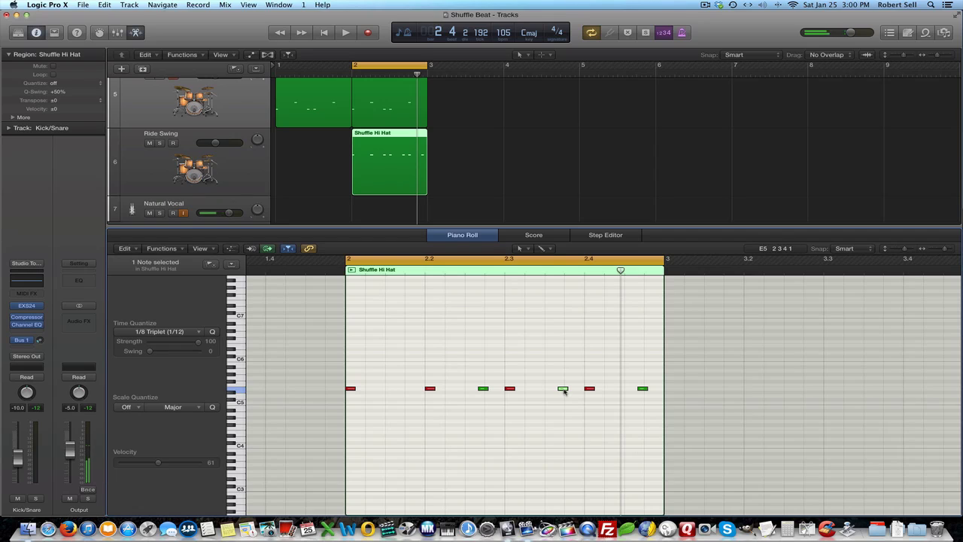
{"action": "key", "text": "Delete"}
{"action": "left_click", "coordinate": [306, 259]}
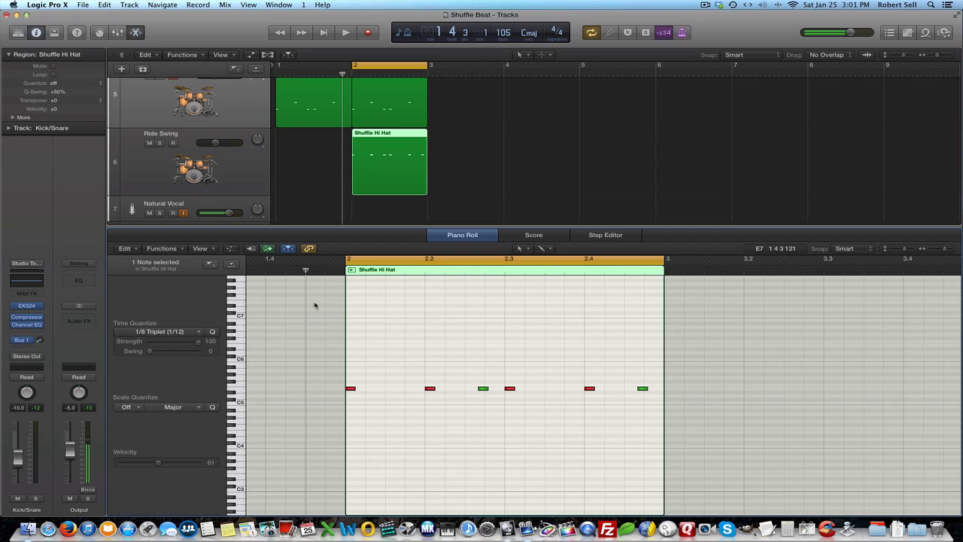
{"action": "key", "text": "space"}
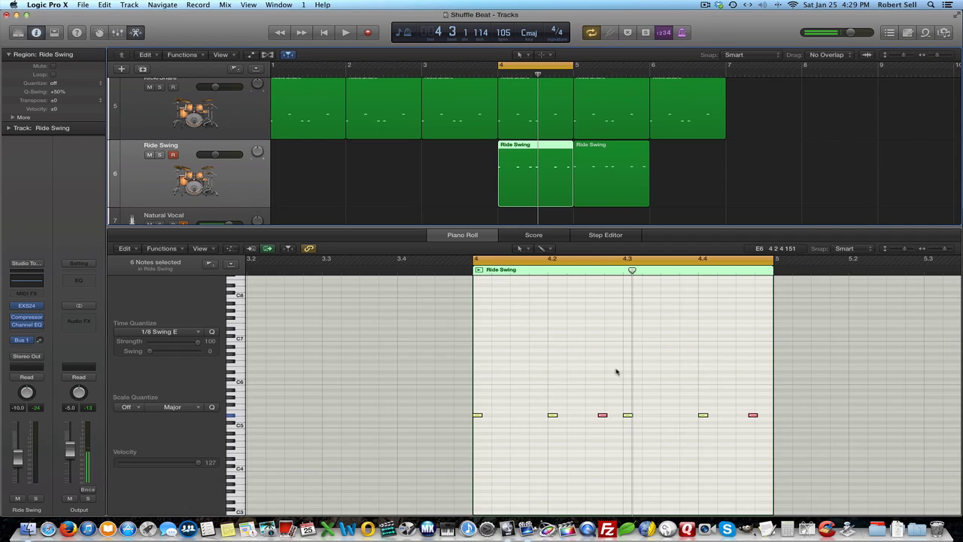
Inspect the red Ride Swing note's pitch and velocity and browse the time quantize values.
{"action": "scroll", "coordinate": [593, 462], "scroll_direction": "left", "scroll_amount": 1}
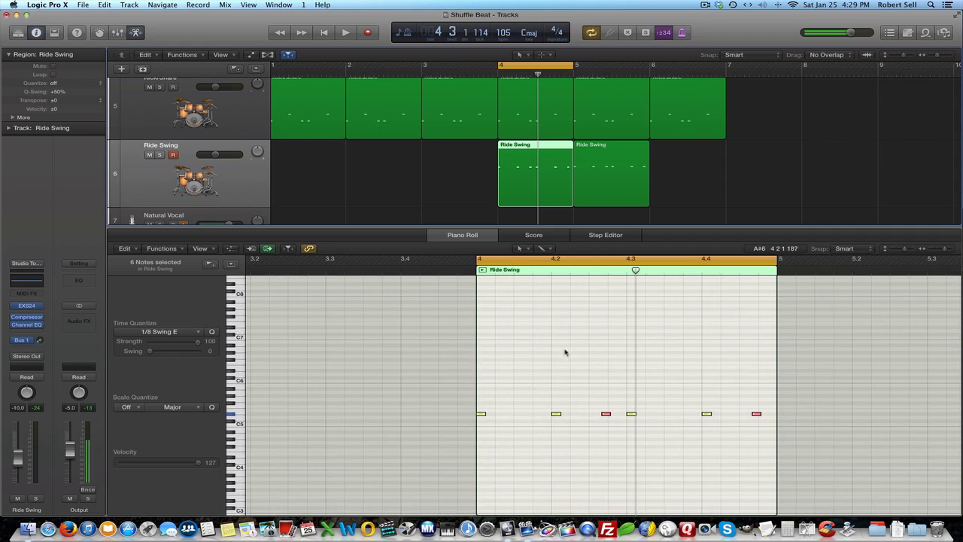
{"action": "scroll", "coordinate": [605, 439], "scroll_direction": "left", "scroll_amount": 1}
{"action": "left_click", "coordinate": [607, 414]}
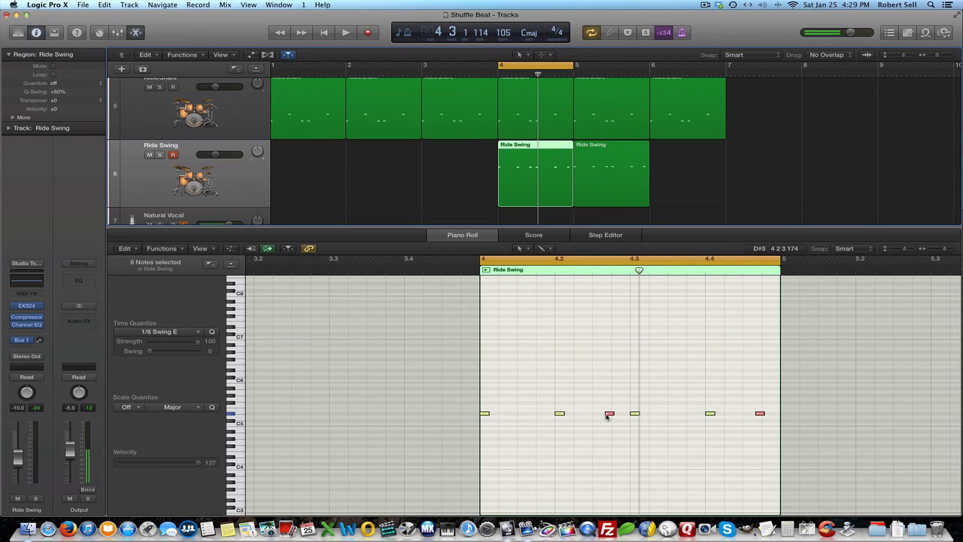
{"action": "left_click", "coordinate": [578, 462]}
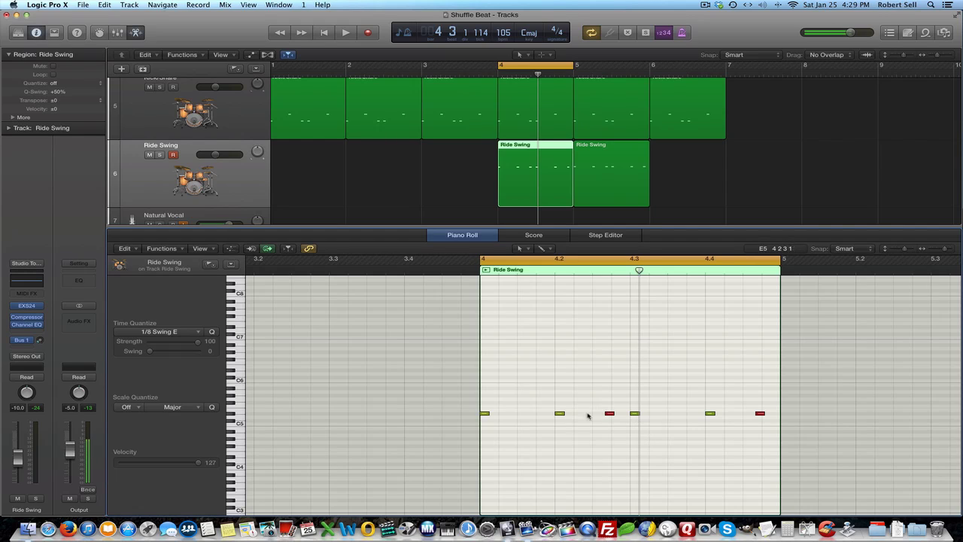
{"action": "left_click", "coordinate": [201, 334]}
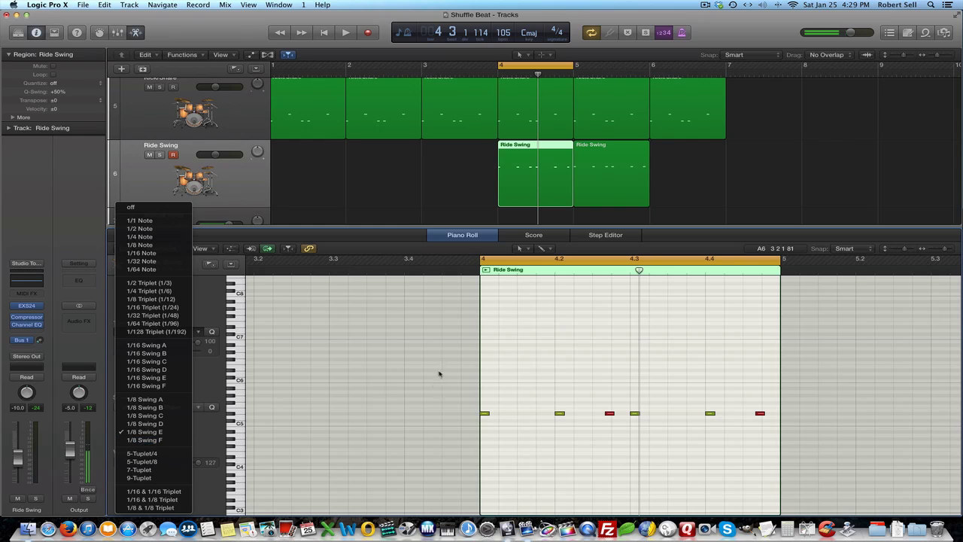
{"action": "left_click", "coordinate": [487, 395]}
Select all six Ride Swing notes and mute the Kick/Snare track.
{"action": "left_click_drag", "start_coordinate": [486, 401], "coordinate": [781, 432]}
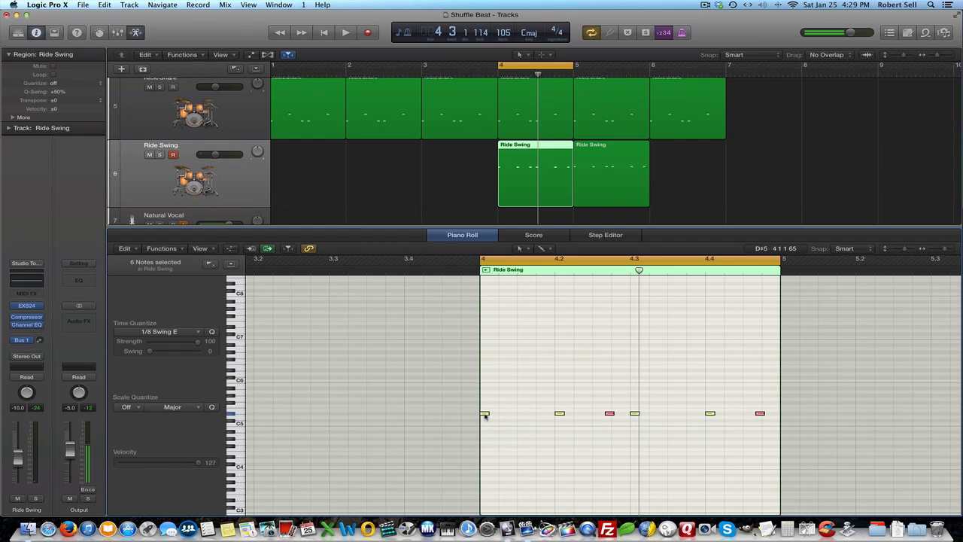
{"action": "mouse_move", "coordinate": [484, 415]}
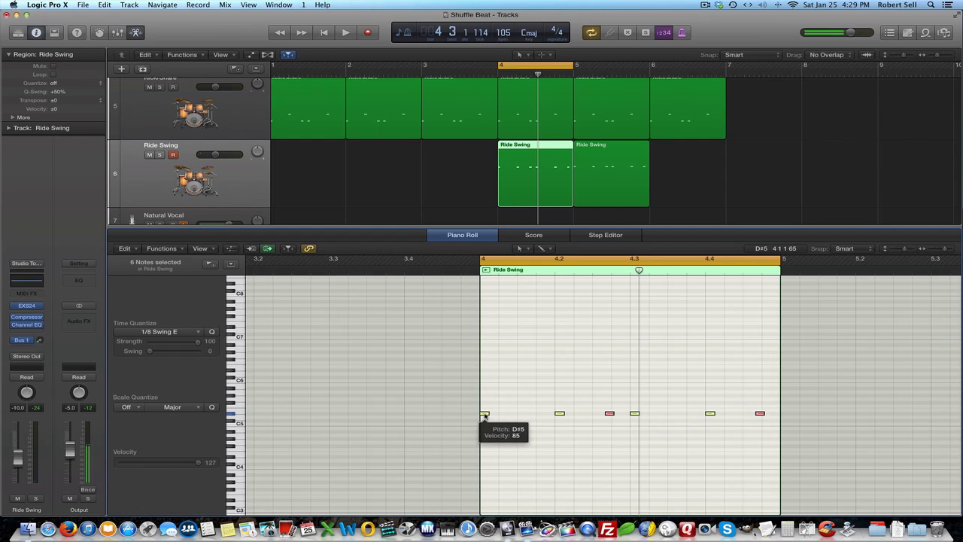
{"action": "scroll", "coordinate": [158, 156], "scroll_direction": "up", "scroll_amount": 2}
{"action": "left_click", "coordinate": [149, 121]}
{"action": "scroll", "coordinate": [177, 158], "scroll_direction": "down", "scroll_amount": 1}
{"action": "scroll", "coordinate": [181, 170], "scroll_direction": "down", "scroll_amount": 2}
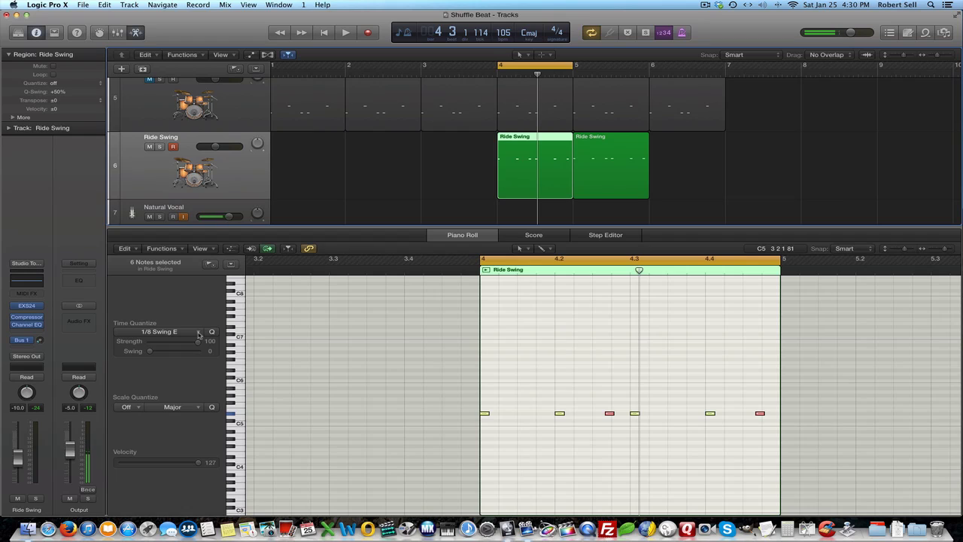
Quantize the six Ride Swing notes to 1/8 Swing A and audition the result.
{"action": "left_click", "coordinate": [199, 334]}
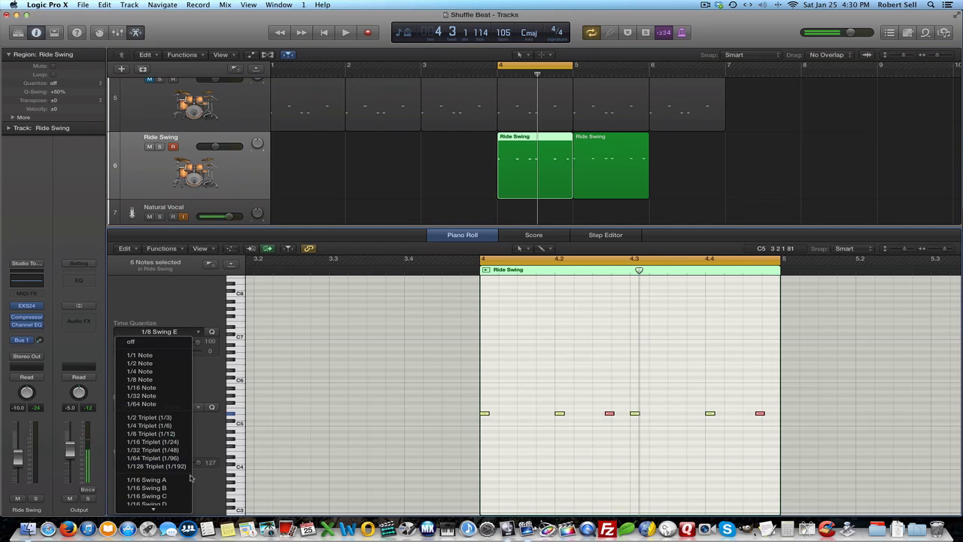
{"action": "scroll", "coordinate": [184, 474], "scroll_direction": "down", "scroll_amount": 5}
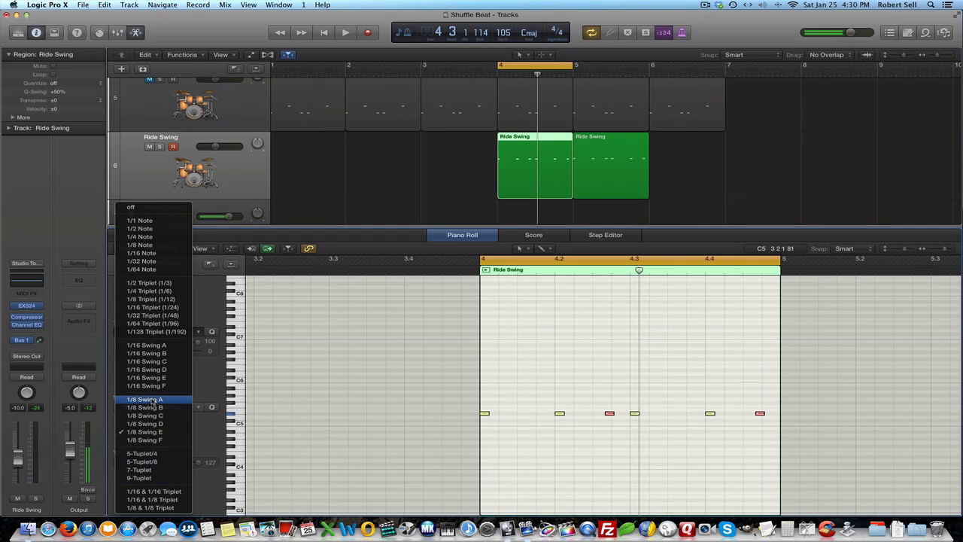
{"action": "left_click", "coordinate": [151, 399]}
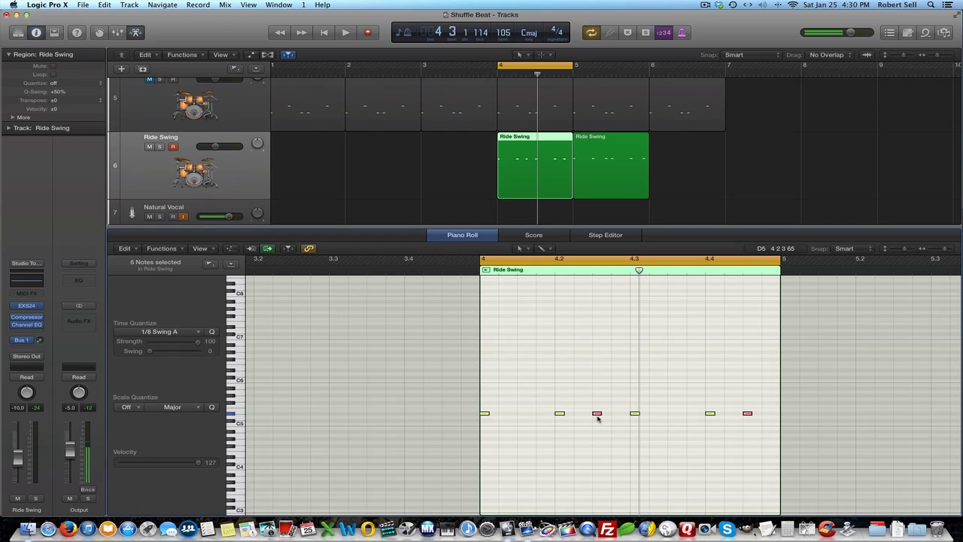
{"action": "scroll", "coordinate": [599, 418], "scroll_direction": "left", "scroll_amount": 1}
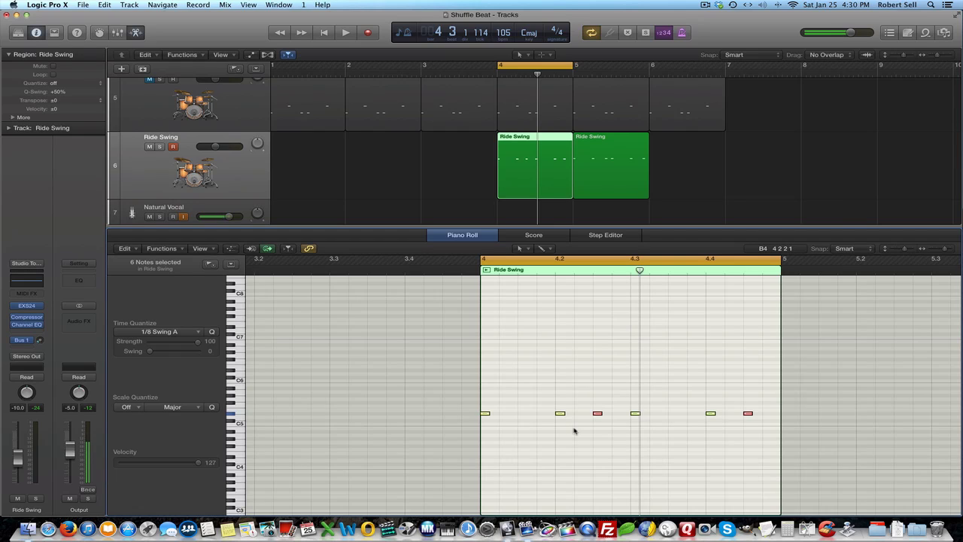
{"action": "key", "text": "space"}
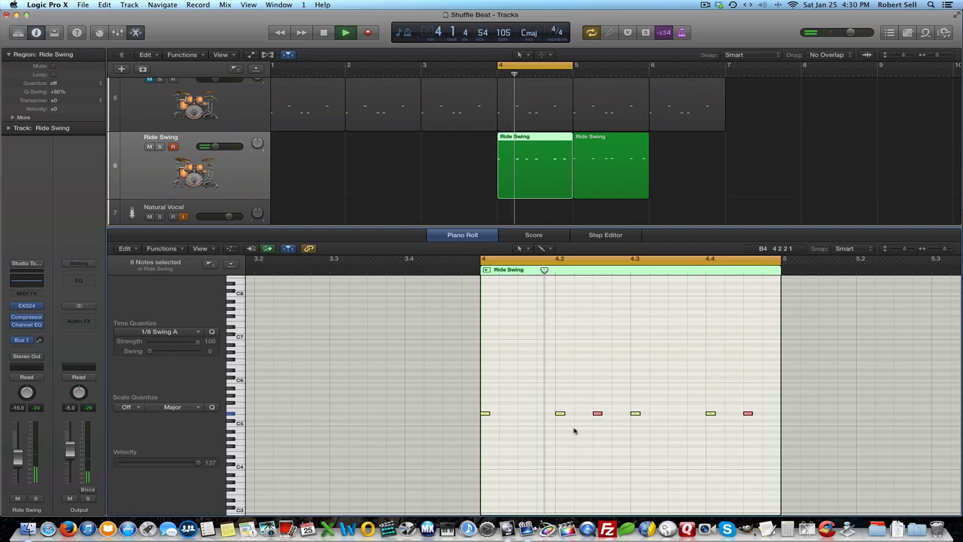
{"action": "key", "text": "space"}
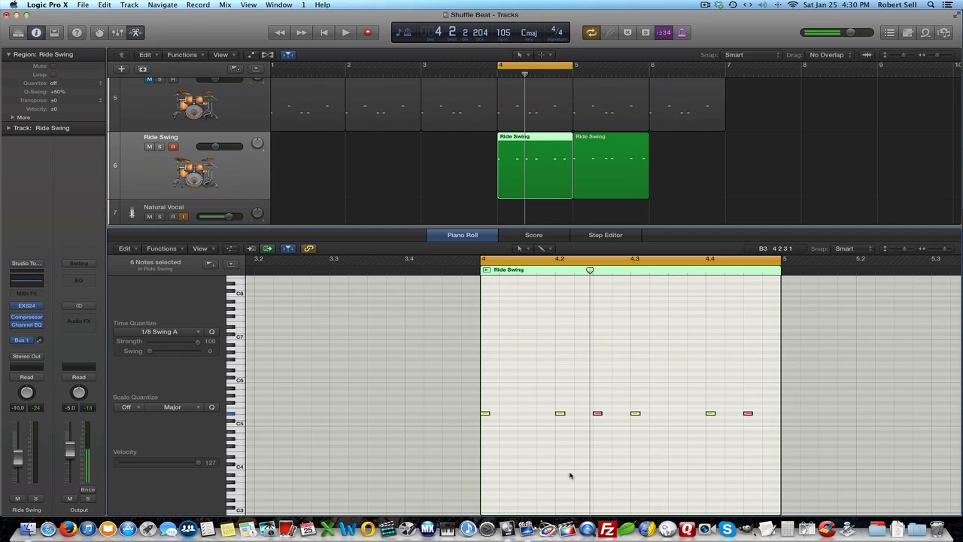
Reselect the six notes, try 1/8 Swing B, then settle on 1/8 Swing C and play.
{"action": "left_click", "coordinate": [490, 404]}
{"action": "left_click_drag", "start_coordinate": [489, 416], "coordinate": [795, 426]}
{"action": "left_click", "coordinate": [198, 332]}
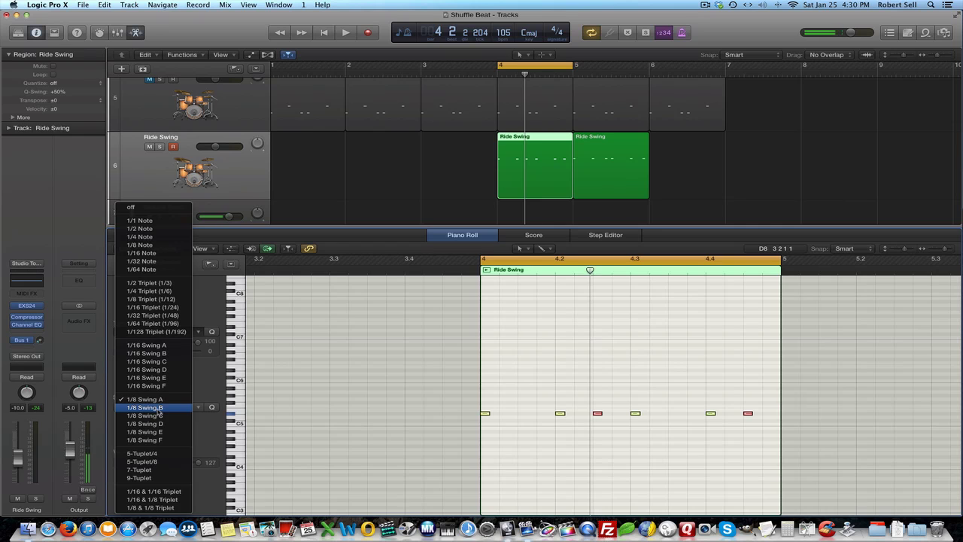
{"action": "left_click", "coordinate": [159, 410]}
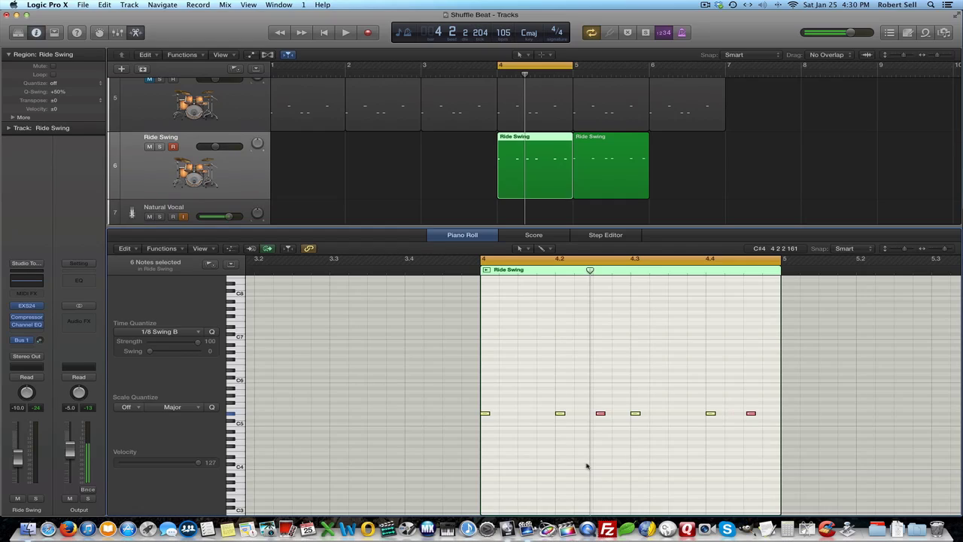
{"action": "left_click", "coordinate": [159, 331]}
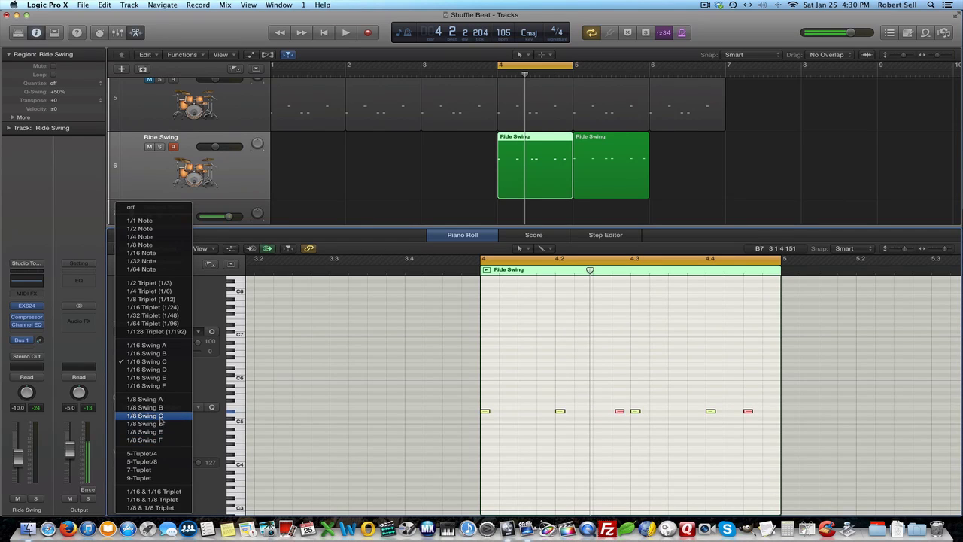
{"action": "left_click", "coordinate": [144, 416]}
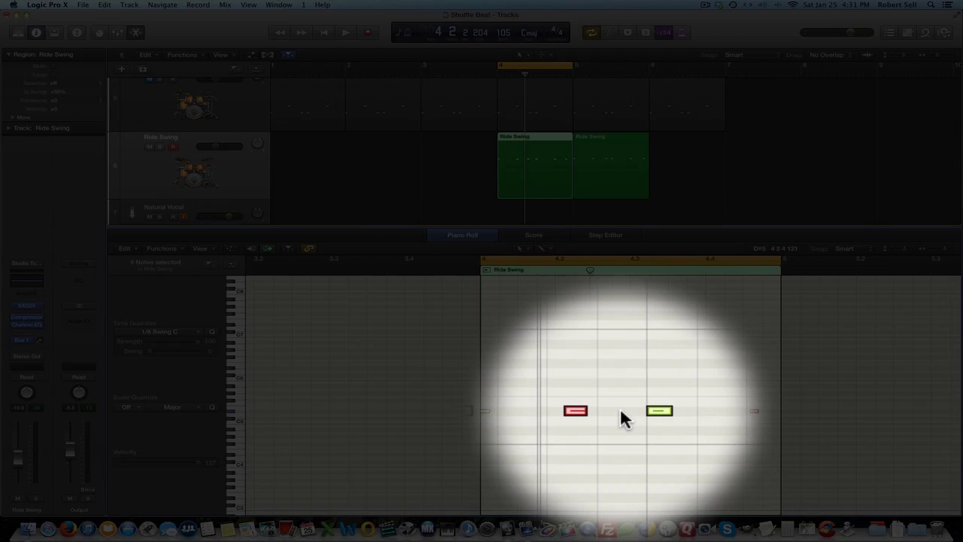
{"action": "key", "text": "space"}
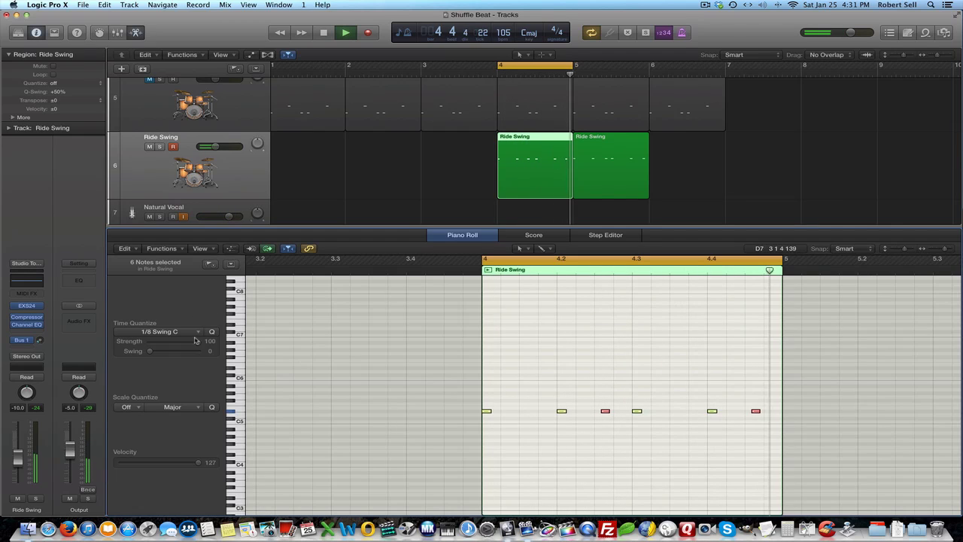
Try 1/8 Swing D, E and F quantize on the Ride Swing notes during playback.
{"action": "left_click", "coordinate": [169, 331]}
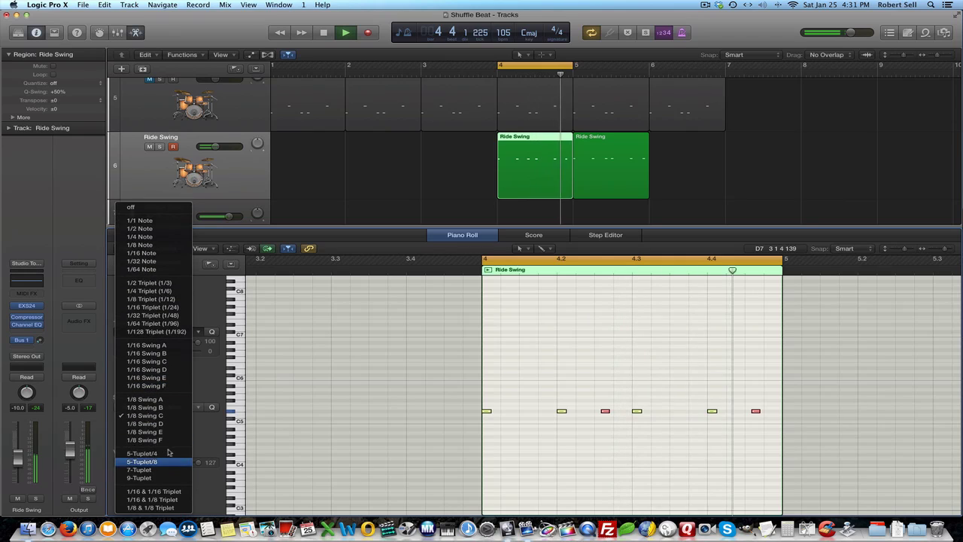
{"action": "left_click", "coordinate": [160, 427]}
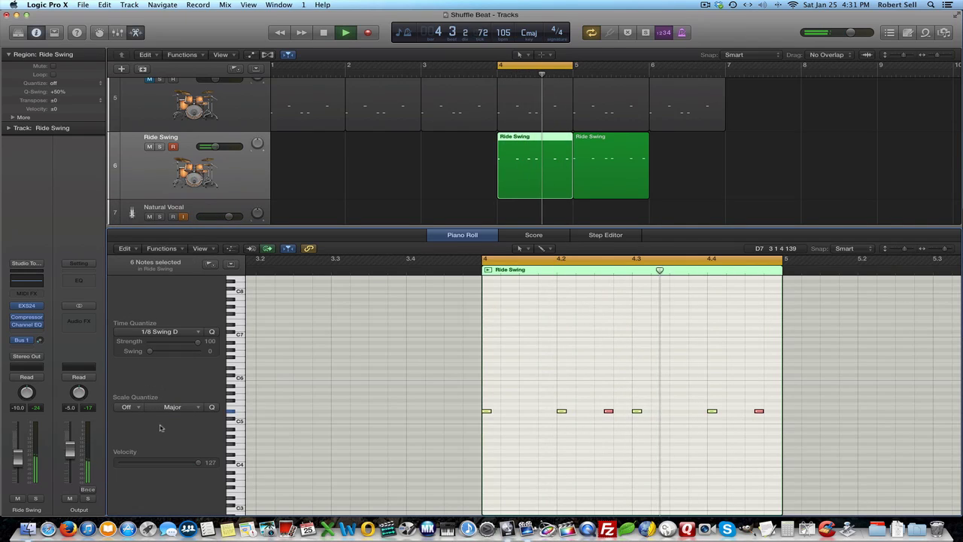
{"action": "left_click", "coordinate": [198, 335]}
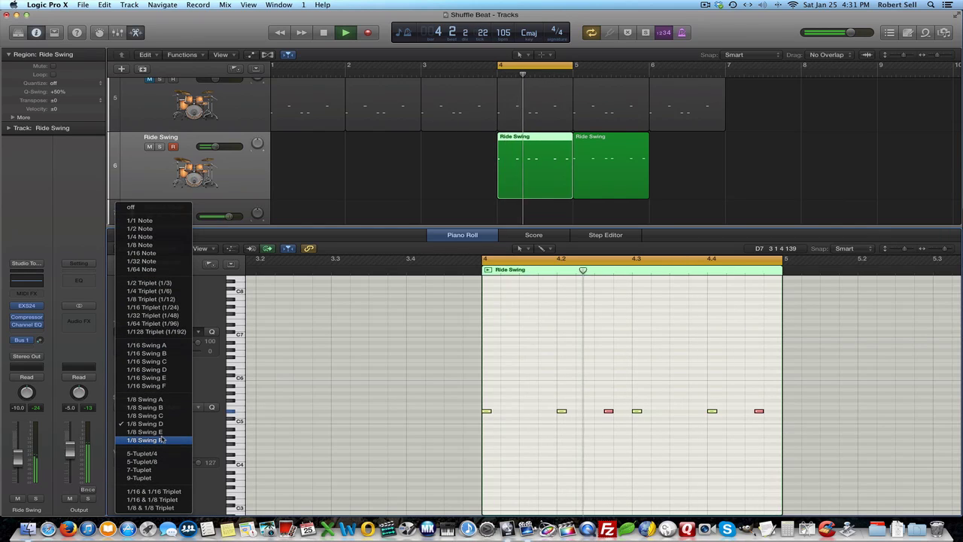
{"action": "left_click", "coordinate": [161, 433]}
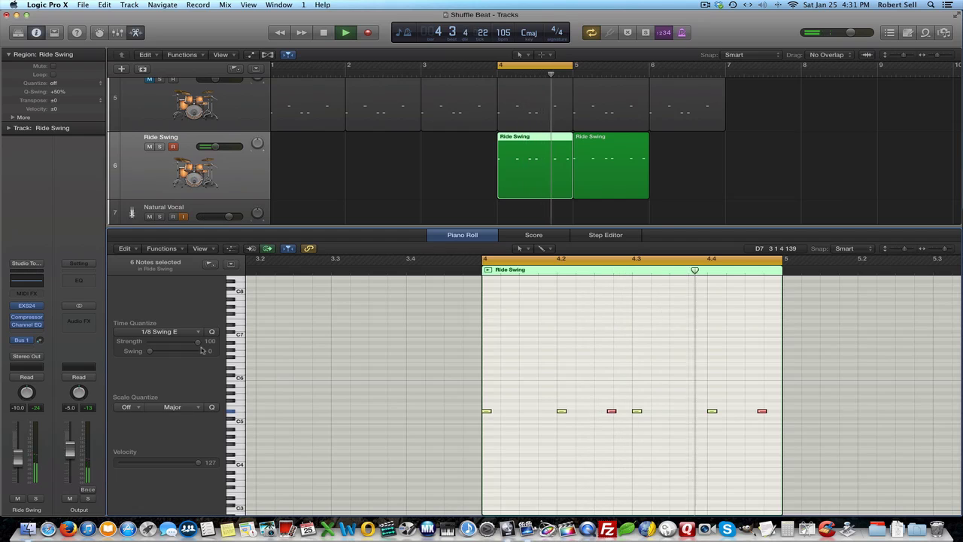
{"action": "left_click", "coordinate": [170, 331]}
{"action": "left_click", "coordinate": [157, 444]}
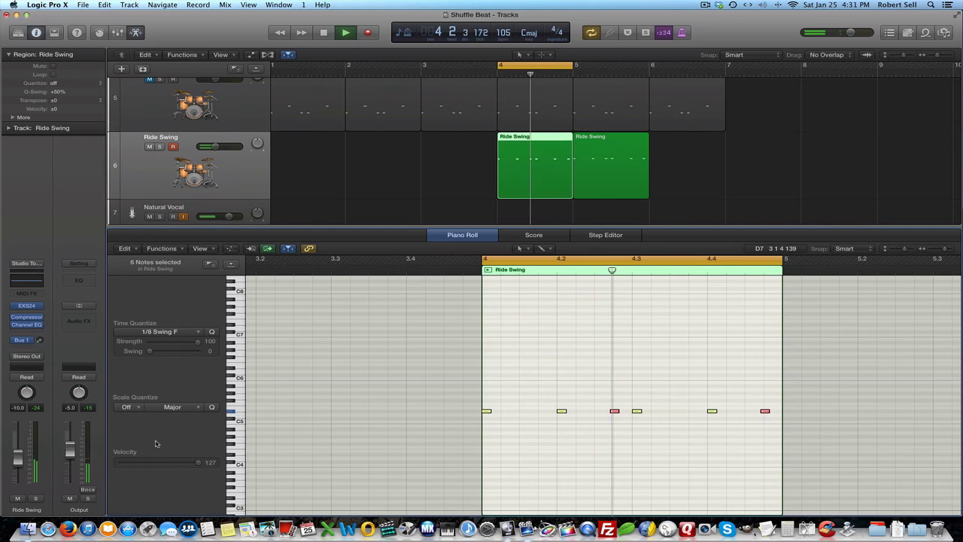
Stop playback and requantize the Ride Swing notes to 1/8 Swing D.
{"action": "key", "text": "space"}
{"action": "left_click", "coordinate": [197, 335]}
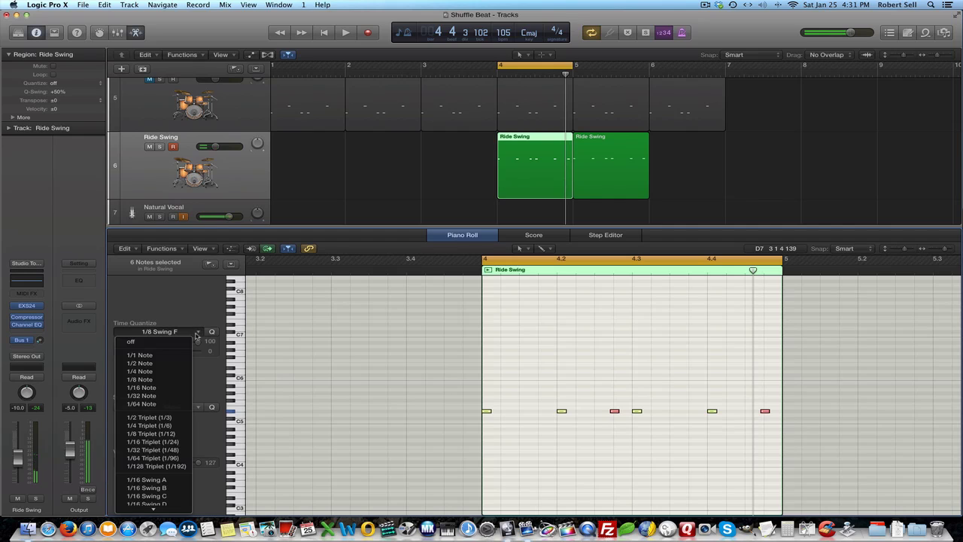
{"action": "scroll", "coordinate": [165, 482], "scroll_direction": "down", "scroll_amount": 3}
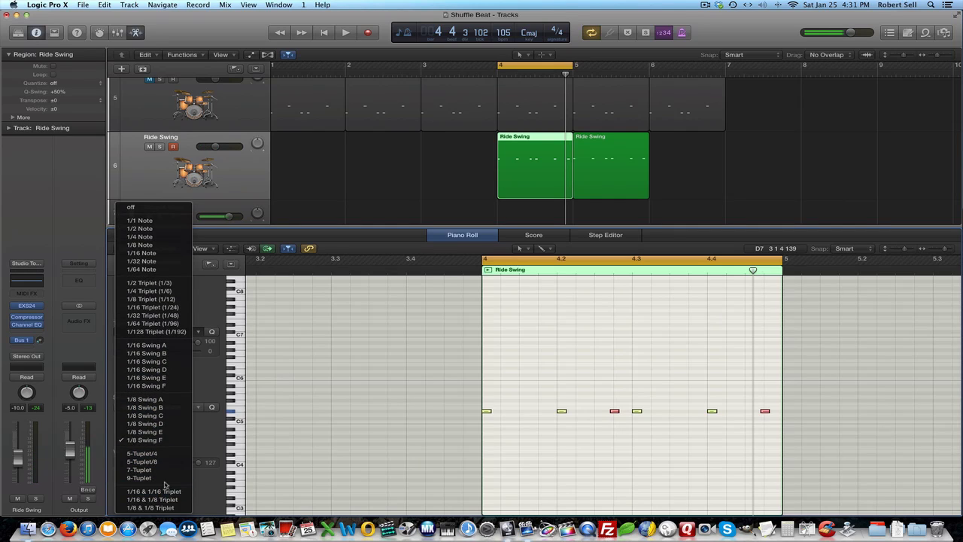
{"action": "left_click", "coordinate": [154, 424]}
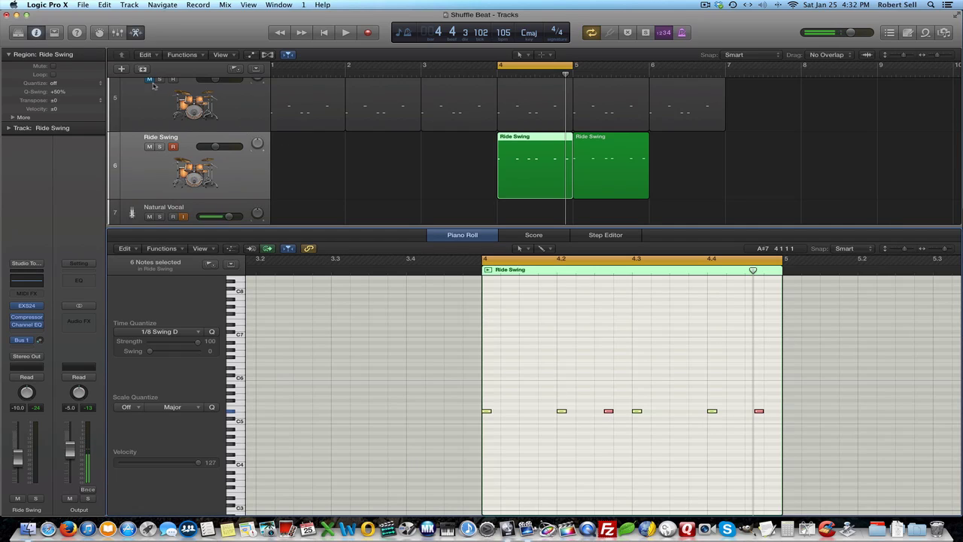
Play back the project to hear the swung ride.
{"action": "scroll", "coordinate": [150, 81], "scroll_direction": "up", "scroll_amount": 2}
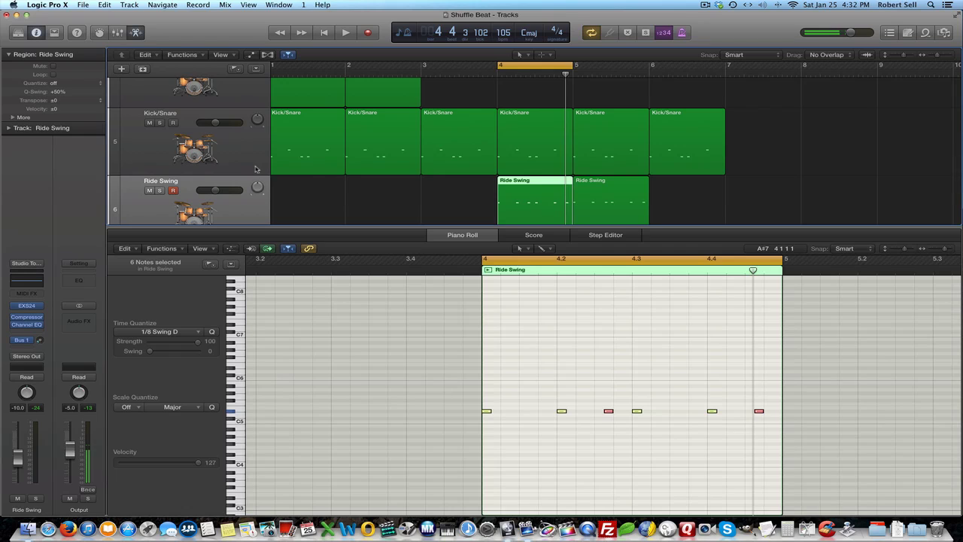
{"action": "key", "text": "space"}
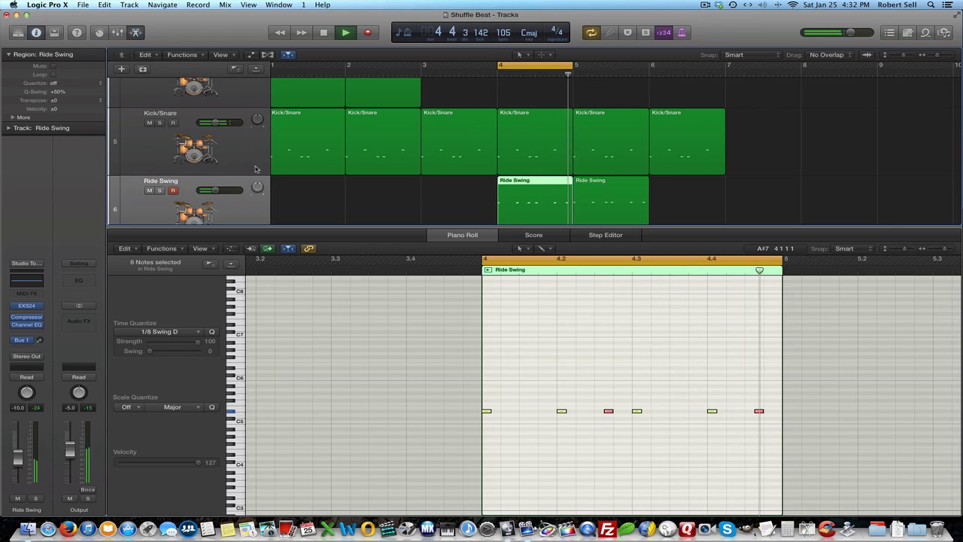
{"action": "key", "text": "space"}
Quantize the second Ride Swing region's six notes to 1/8 Swing D.
{"action": "left_click", "coordinate": [600, 201]}
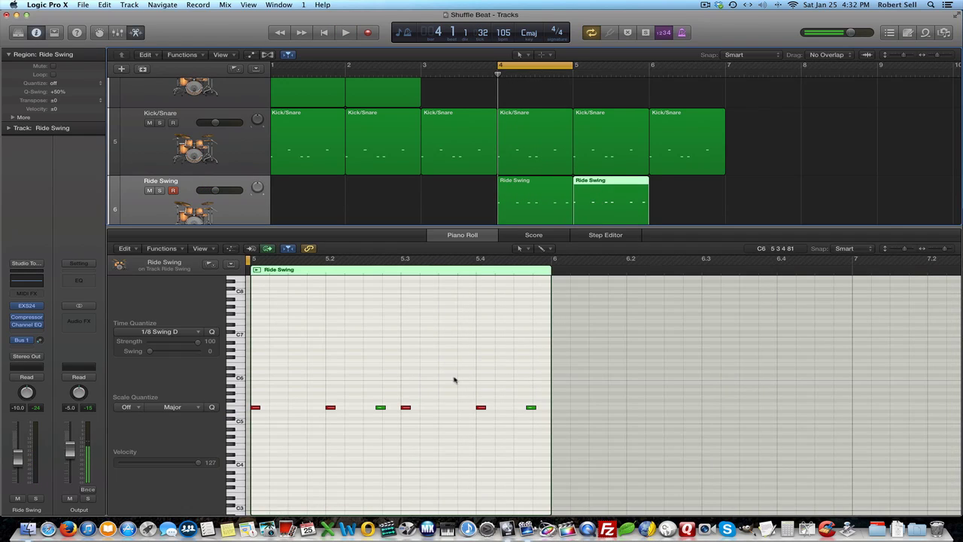
{"action": "scroll", "coordinate": [453, 378], "scroll_direction": "left", "scroll_amount": 5}
{"action": "left_click_drag", "start_coordinate": [438, 398], "coordinate": [733, 422]}
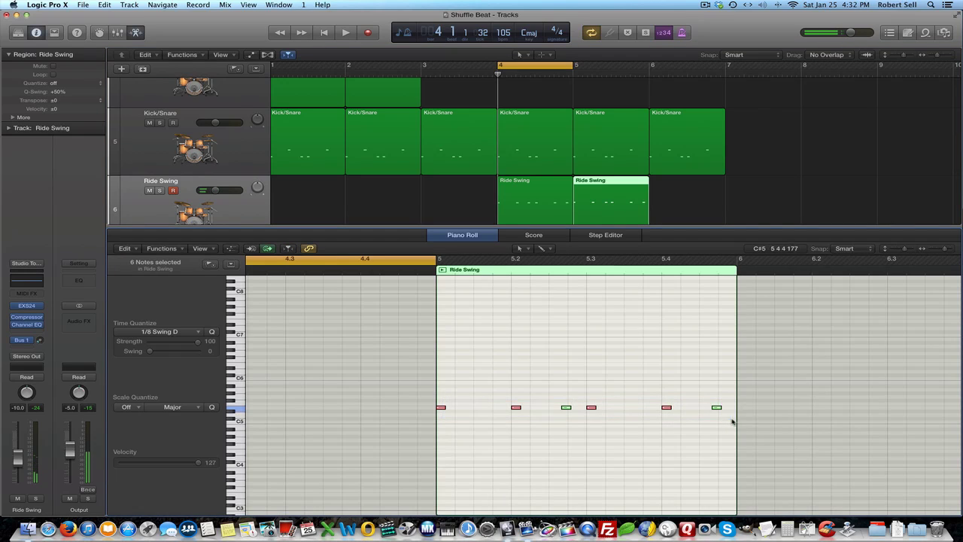
{"action": "left_click", "coordinate": [211, 332]}
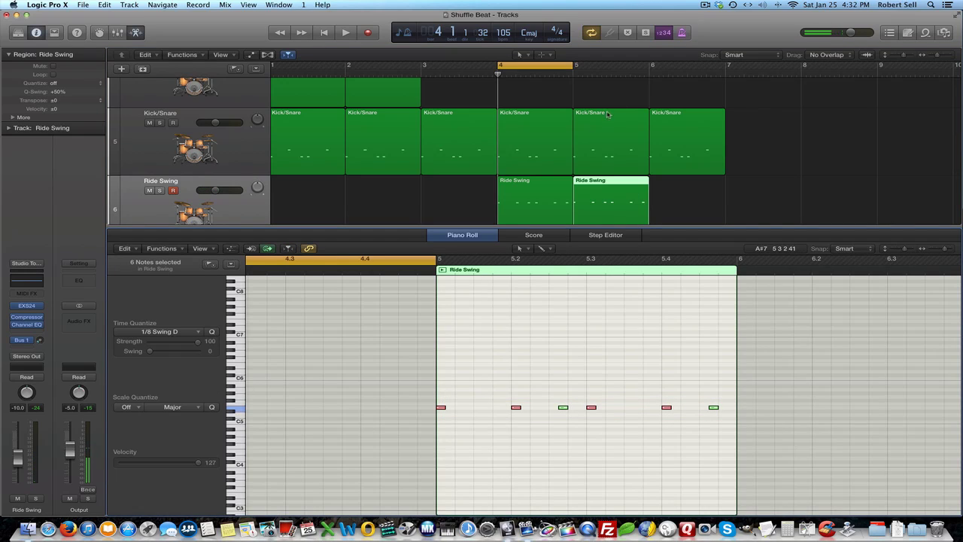
Deselect the Ride Swing region and toggle the Mixer off so the tracks fill the window.
{"action": "left_click", "coordinate": [481, 199]}
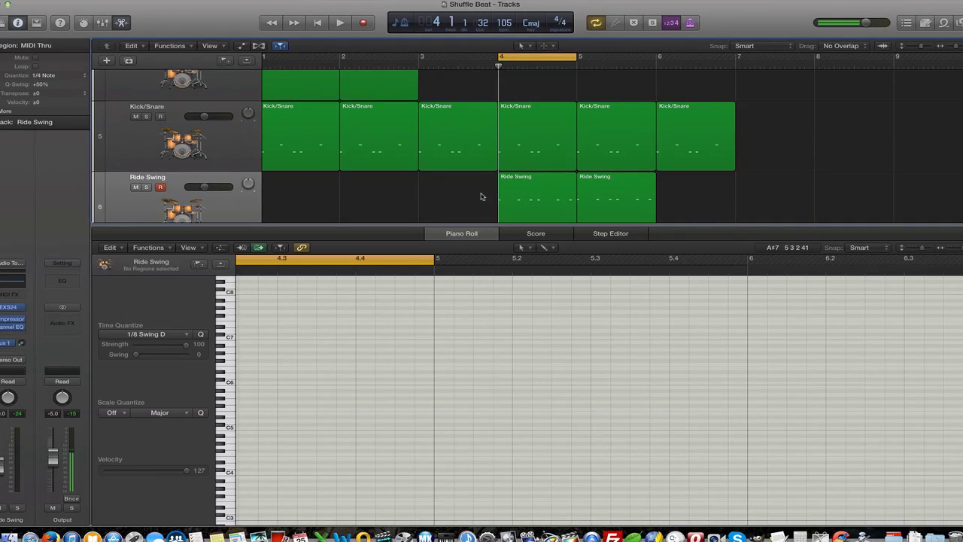
{"action": "key", "text": "x"}
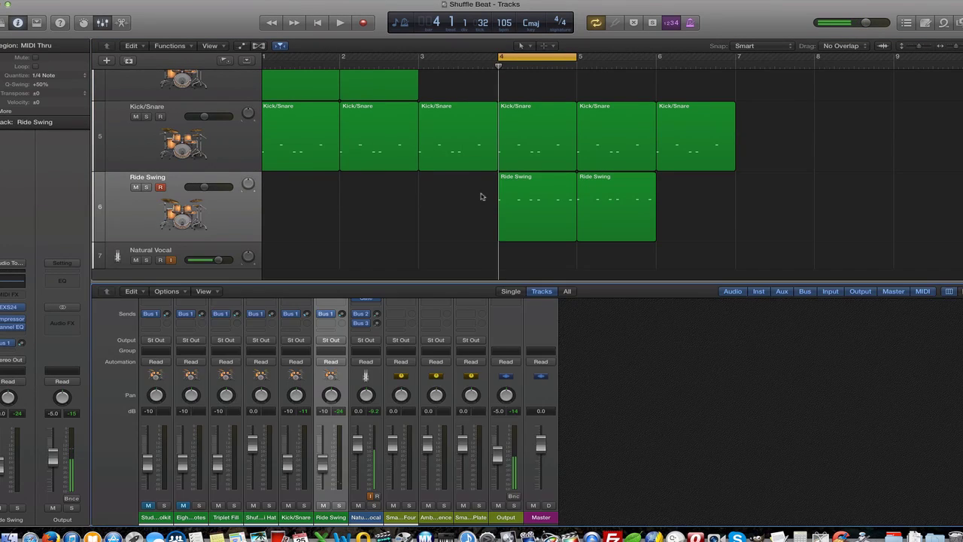
{"action": "key", "text": "x"}
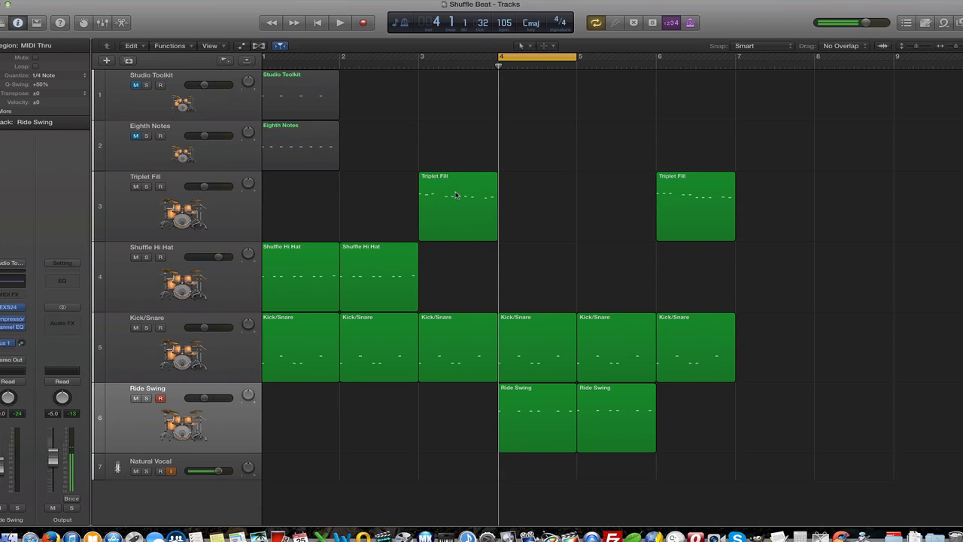
{"action": "scroll", "coordinate": [299, 147], "scroll_direction": "left", "scroll_amount": 2}
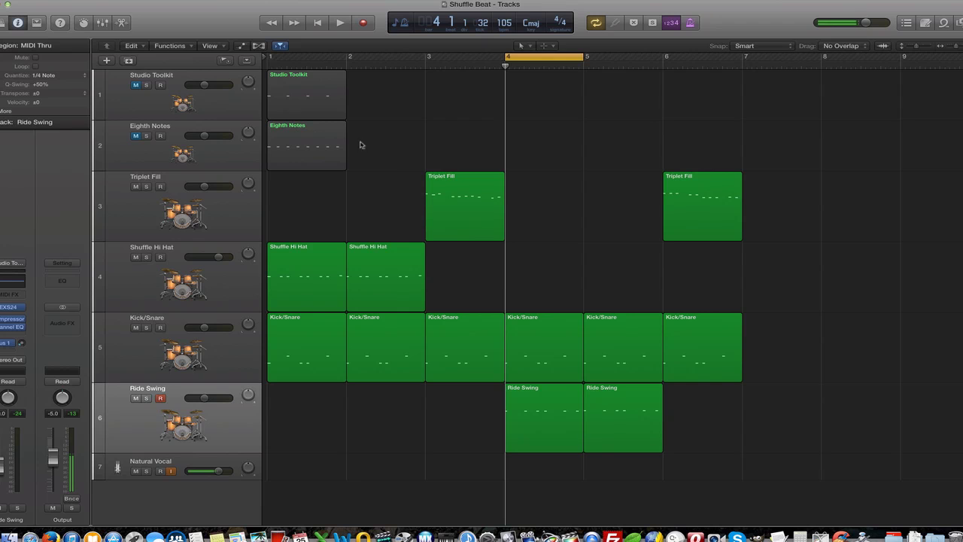
Inspect the Triplet Fill region's notes, then close the editors to show all seven tracks.
{"action": "double_click", "coordinate": [453, 221]}
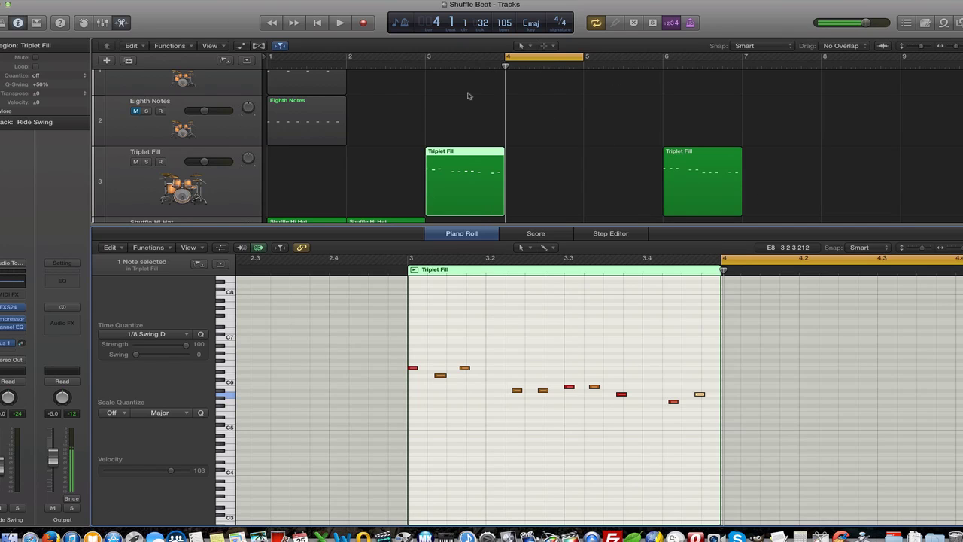
{"action": "key", "text": "x"}
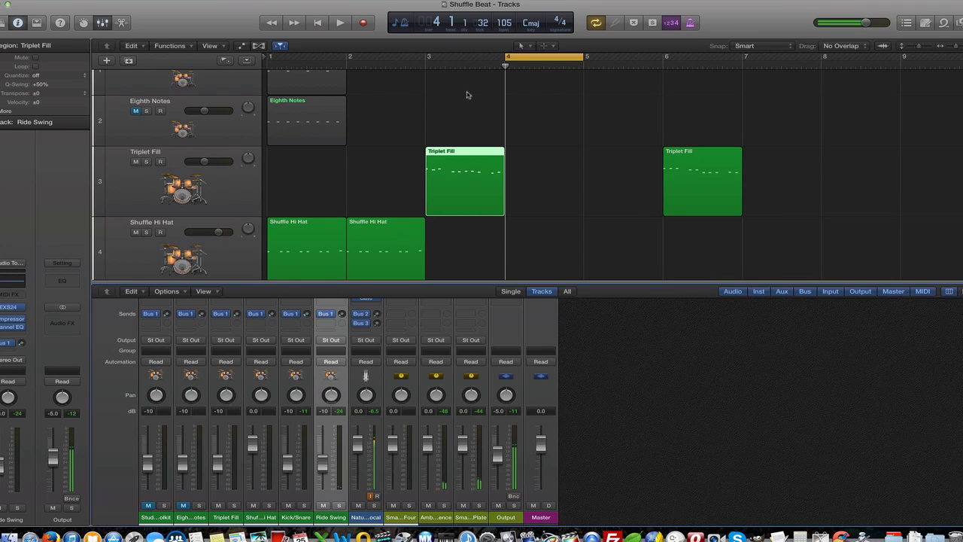
{"action": "key", "text": "x"}
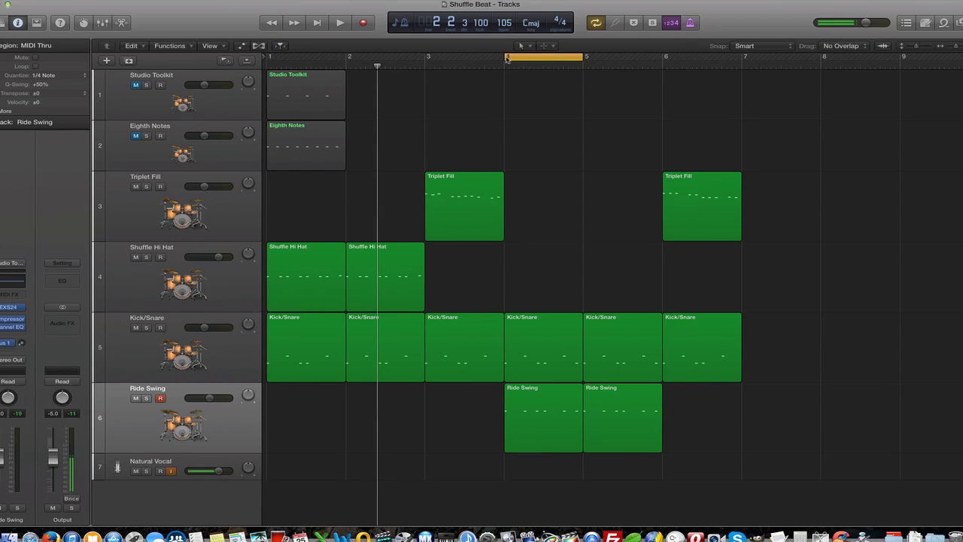
Set the cycle range to bars 1–7 and play the whole groove through once.
{"action": "left_click_drag", "start_coordinate": [499, 58], "coordinate": [269, 58]}
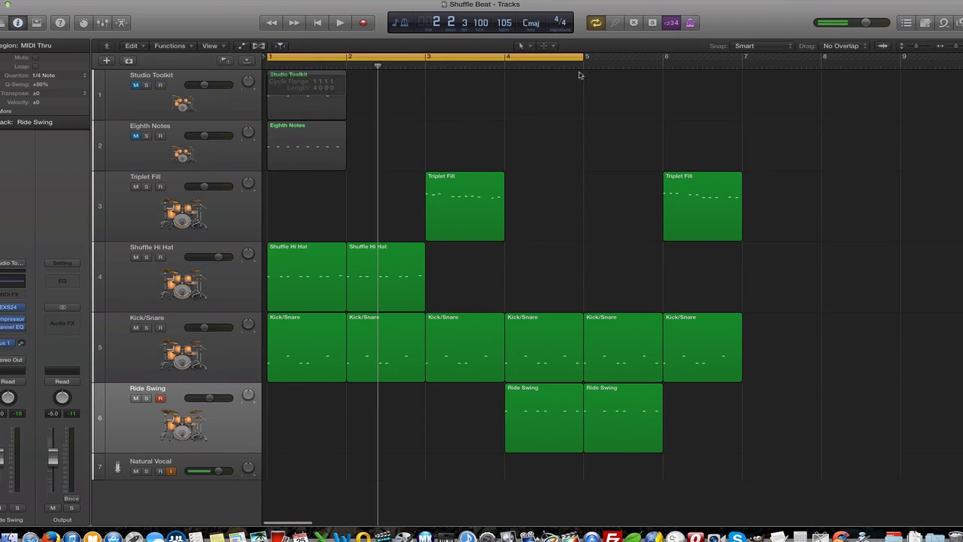
{"action": "left_click_drag", "start_coordinate": [586, 62], "coordinate": [739, 94]}
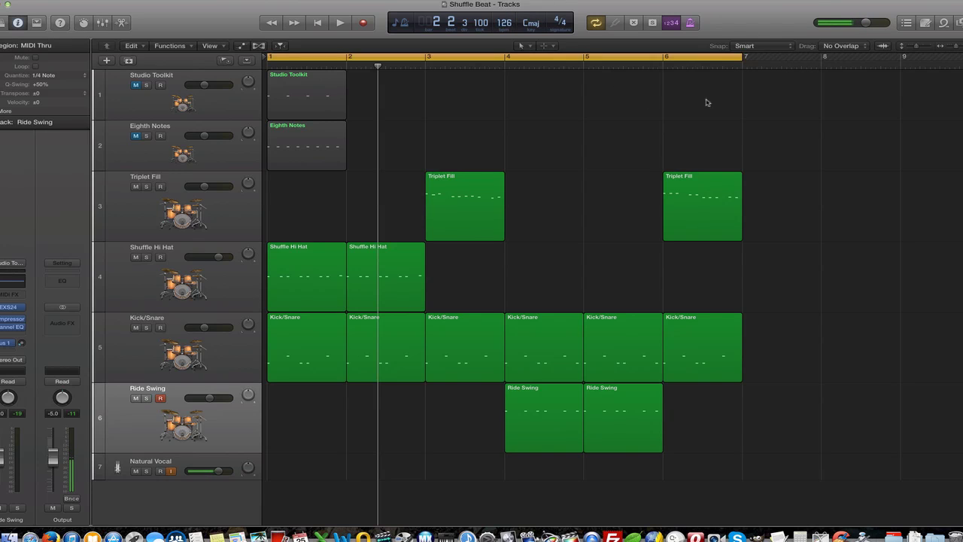
{"action": "key", "text": "space"}
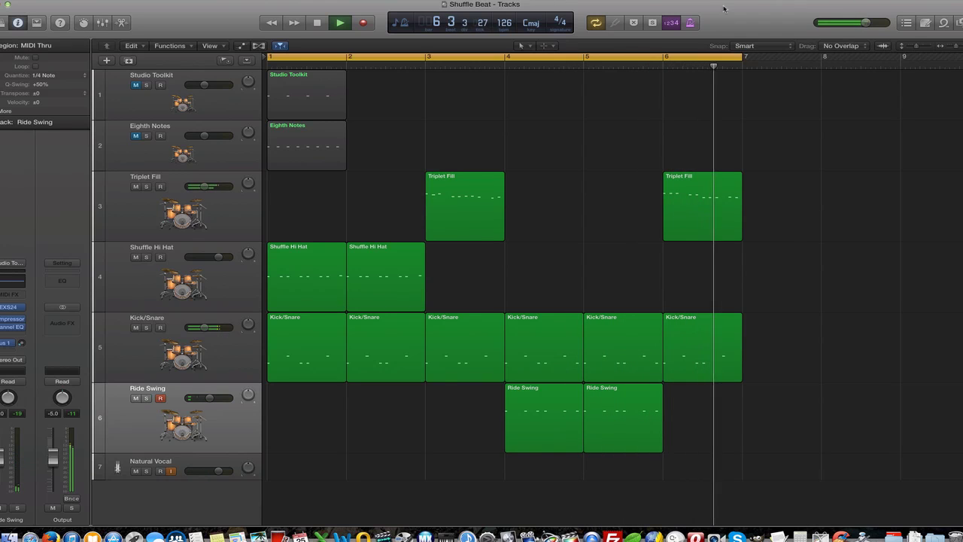
{"action": "key", "text": "space"}
Add a SoCal Drummer track with a Drummer region below the Eighth Notes track.
{"action": "key", "text": "ctrl+shift+f"}
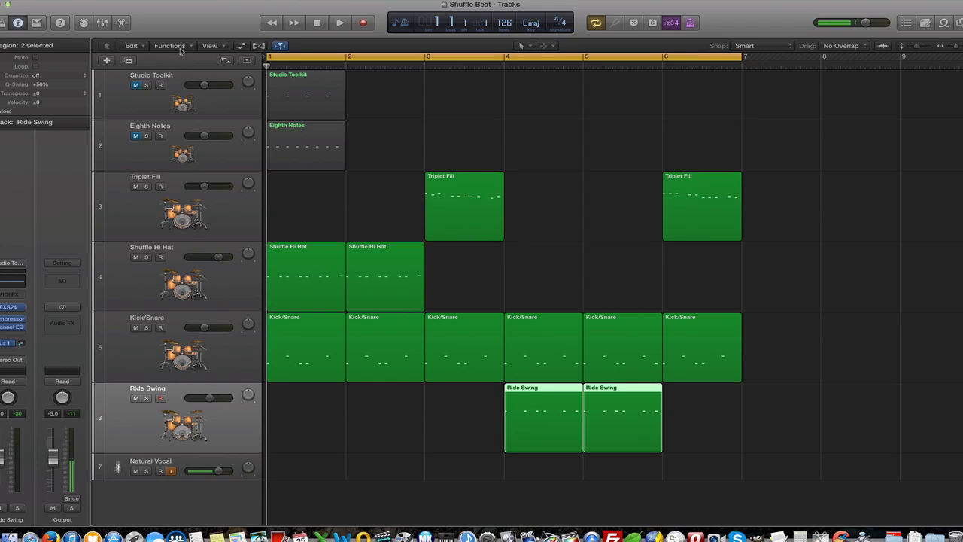
{"action": "left_click", "coordinate": [159, 154]}
{"action": "left_click", "coordinate": [106, 60]}
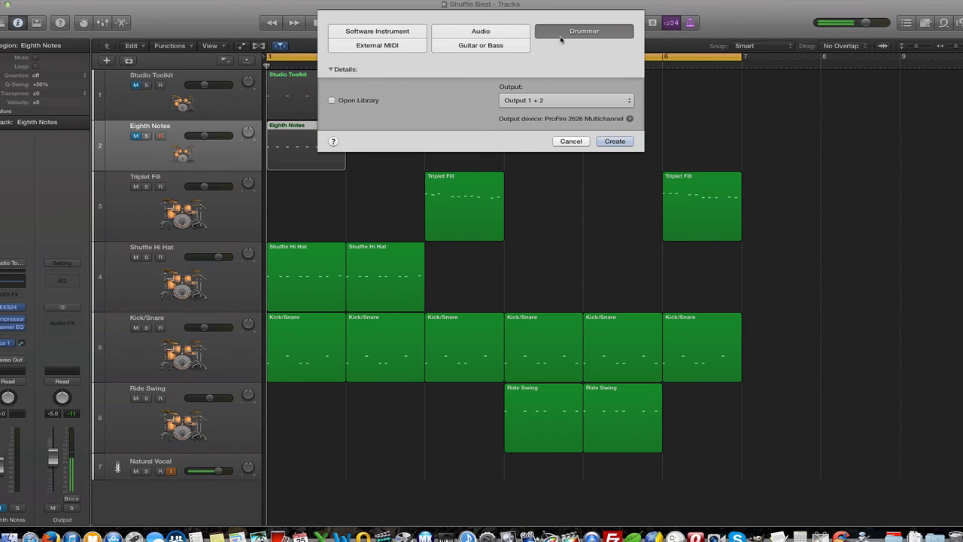
{"action": "left_click", "coordinate": [615, 142]}
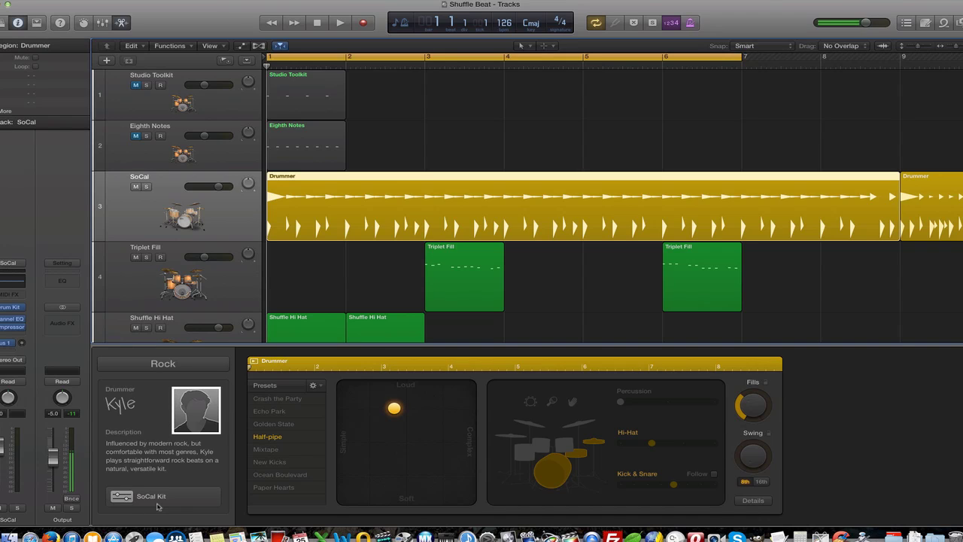
Create a new software instrument track, load the SoCal drum kit and hide the Library.
{"action": "left_click", "coordinate": [107, 60]}
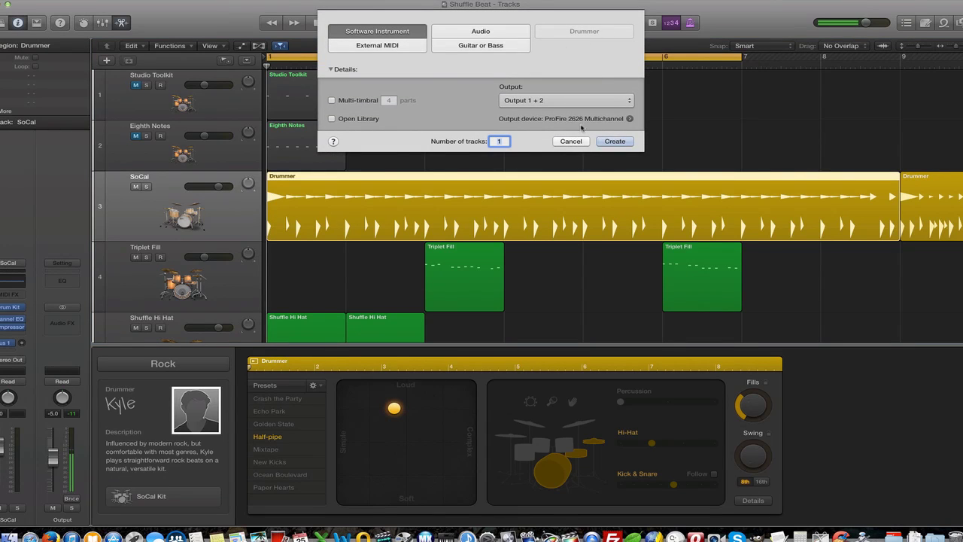
{"action": "left_click", "coordinate": [615, 142]}
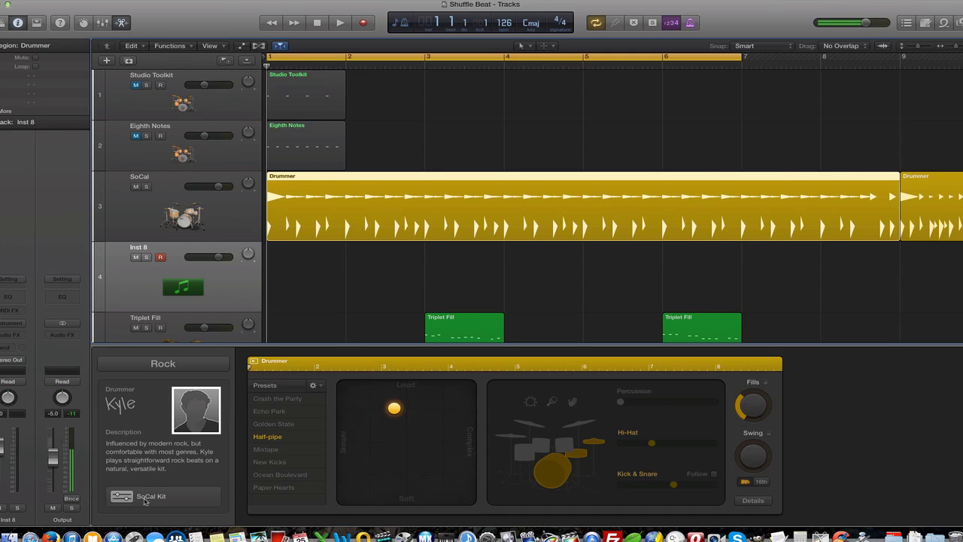
{"action": "left_click", "coordinate": [143, 292]}
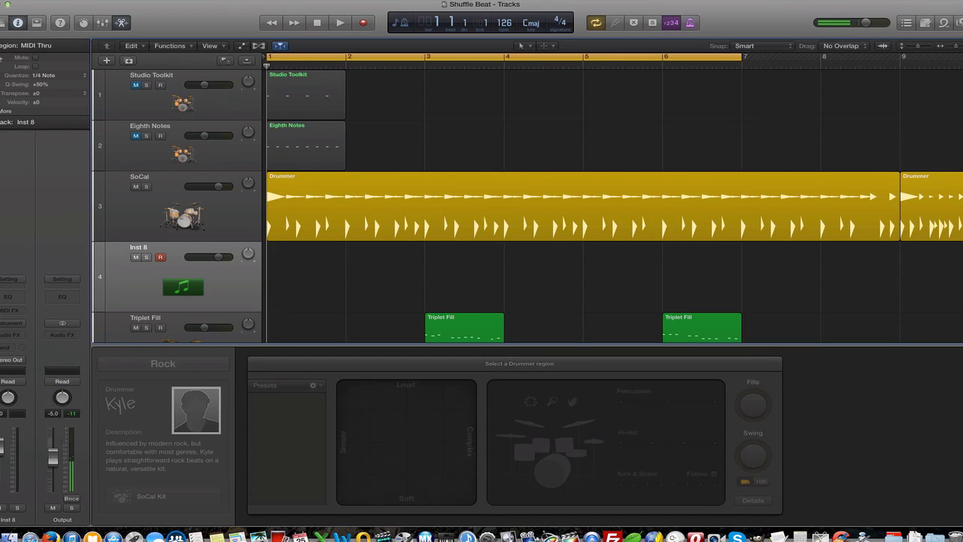
{"action": "left_click", "coordinate": [5, 23]}
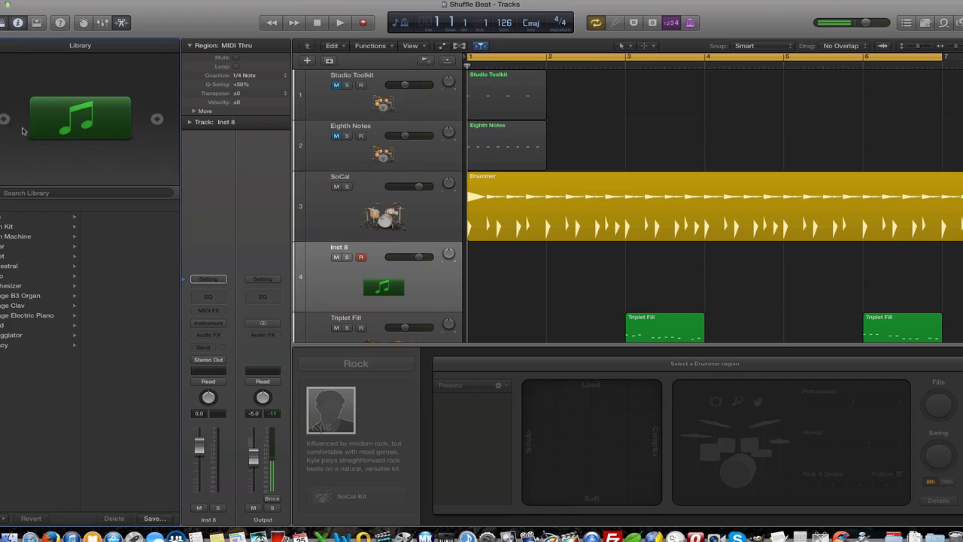
{"action": "left_click", "coordinate": [11, 226]}
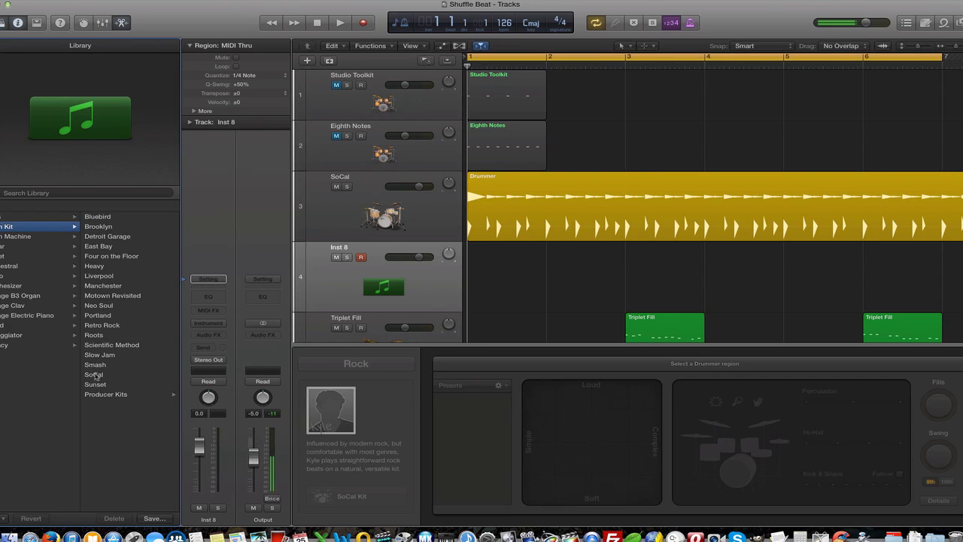
{"action": "left_click", "coordinate": [94, 374]}
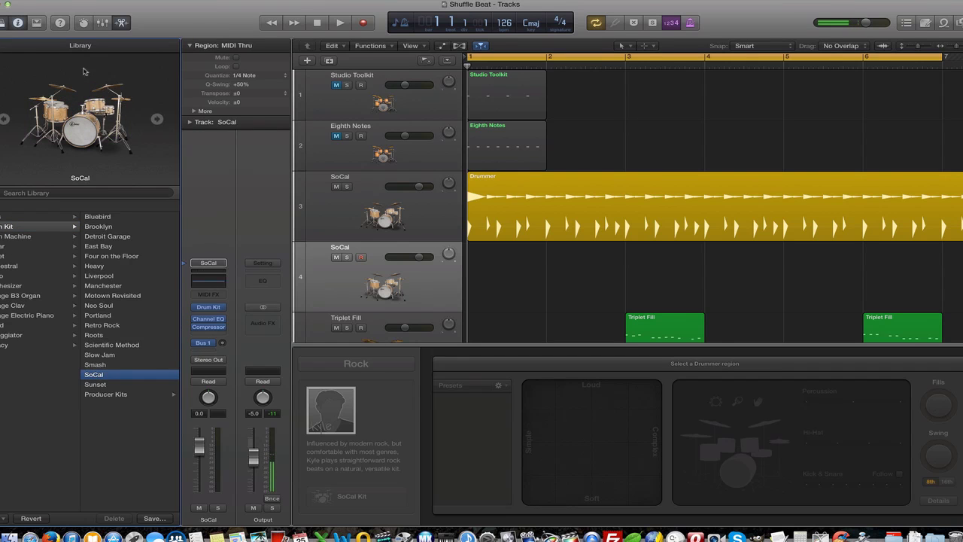
{"action": "key", "text": "y"}
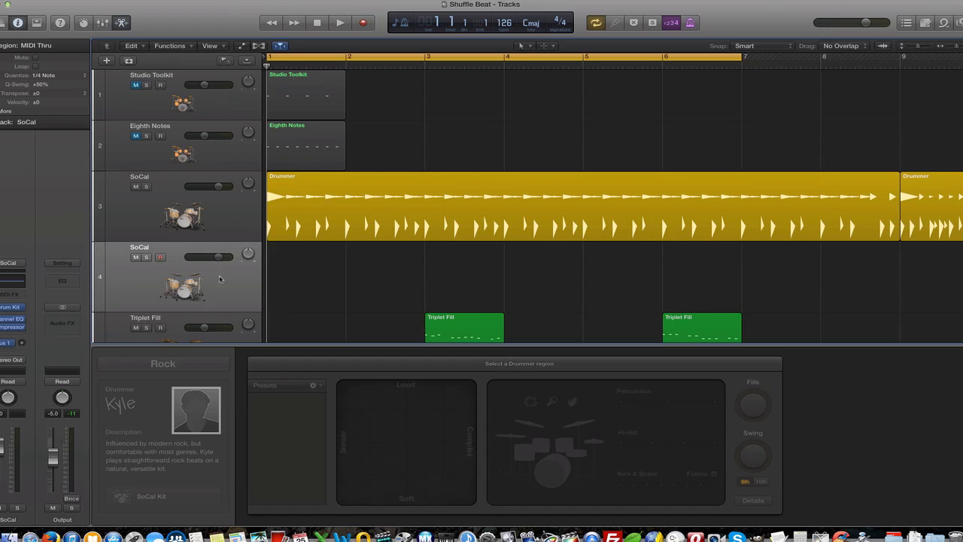
Move the Drummer region onto the SoCal instrument track and delete the original Drummer track.
{"action": "left_click", "coordinate": [447, 214]}
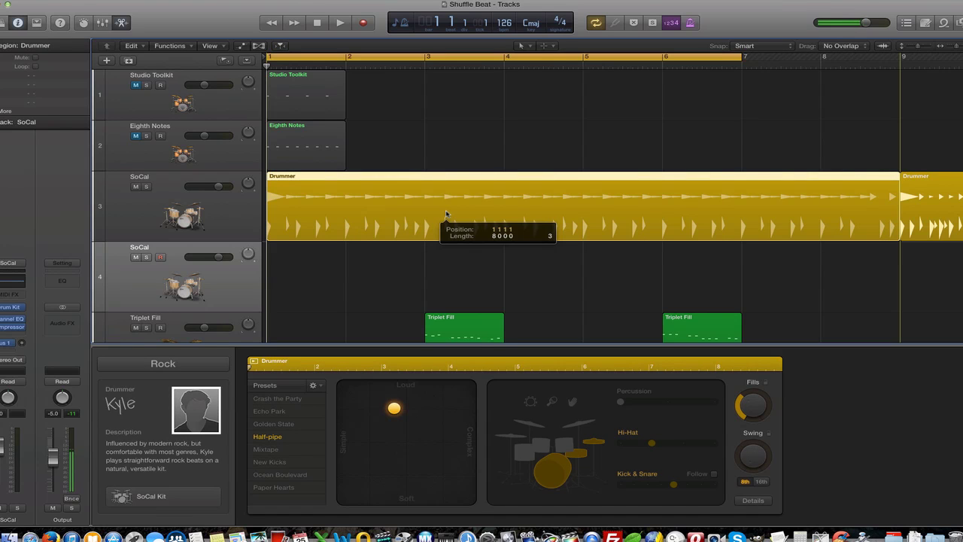
{"action": "left_click_drag", "start_coordinate": [446, 214], "coordinate": [445, 249]}
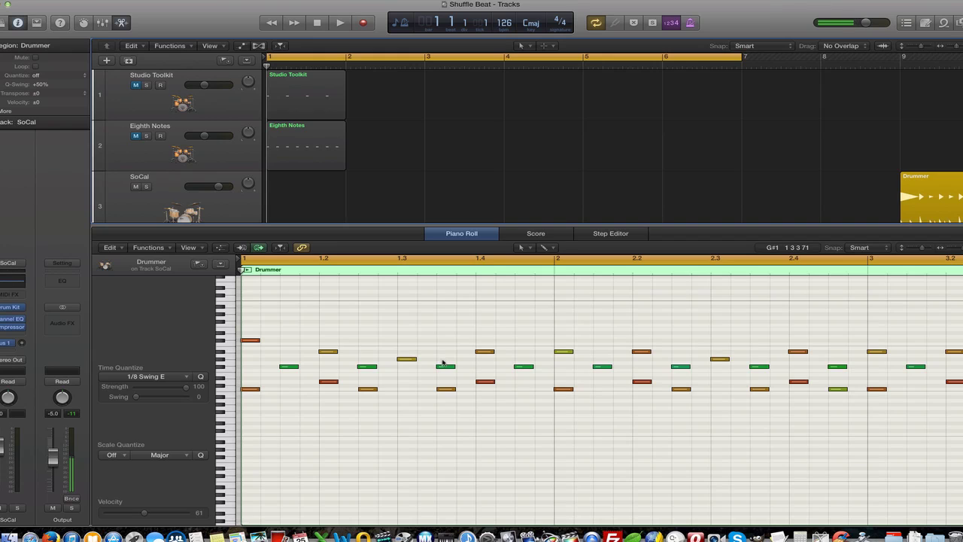
{"action": "left_click", "coordinate": [221, 209]}
{"action": "scroll", "coordinate": [222, 209], "scroll_direction": "down", "scroll_amount": 1}
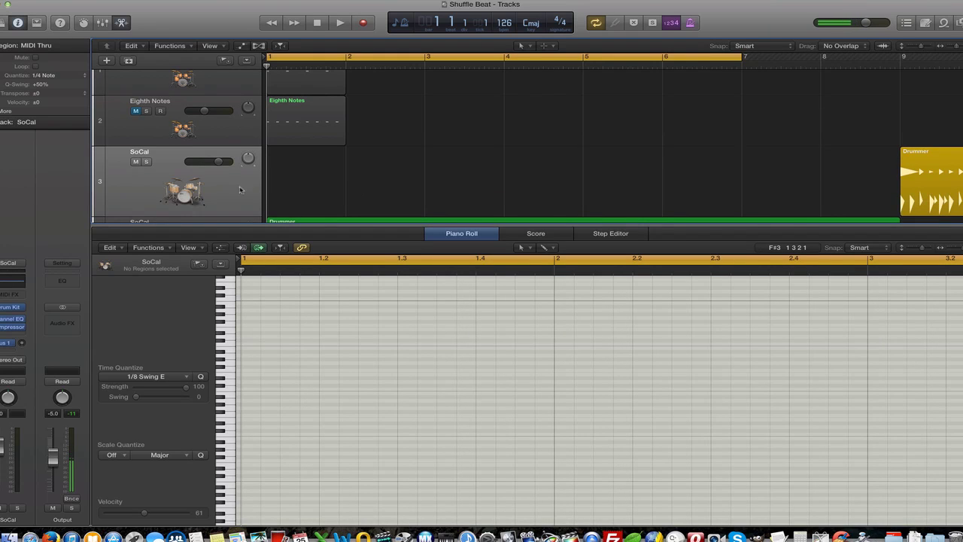
{"action": "key", "text": "super+BackSpace"}
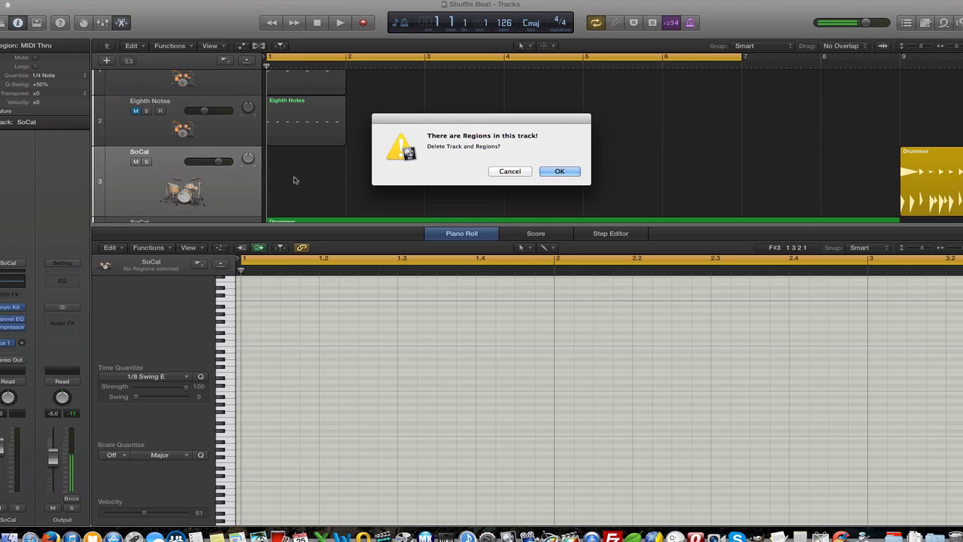
{"action": "left_click", "coordinate": [557, 170]}
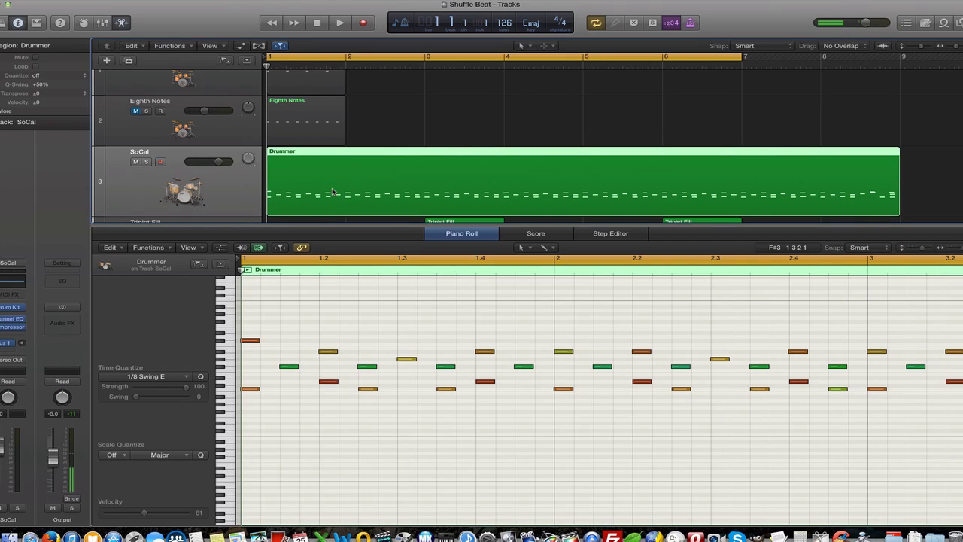
Solo the SoCal track and quantize its 28 C1 notes to 1/8 Swing E.
{"action": "left_click", "coordinate": [147, 162]}
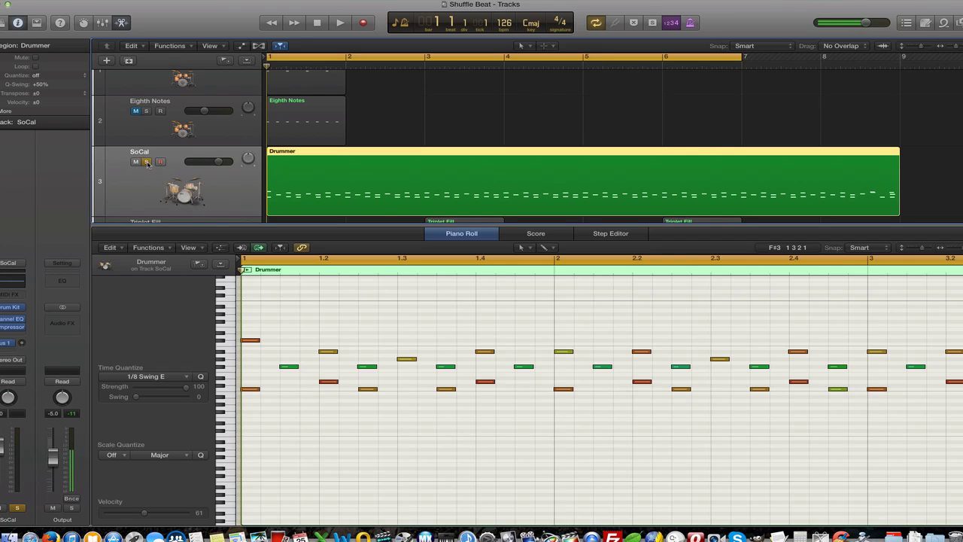
{"action": "key", "text": "space"}
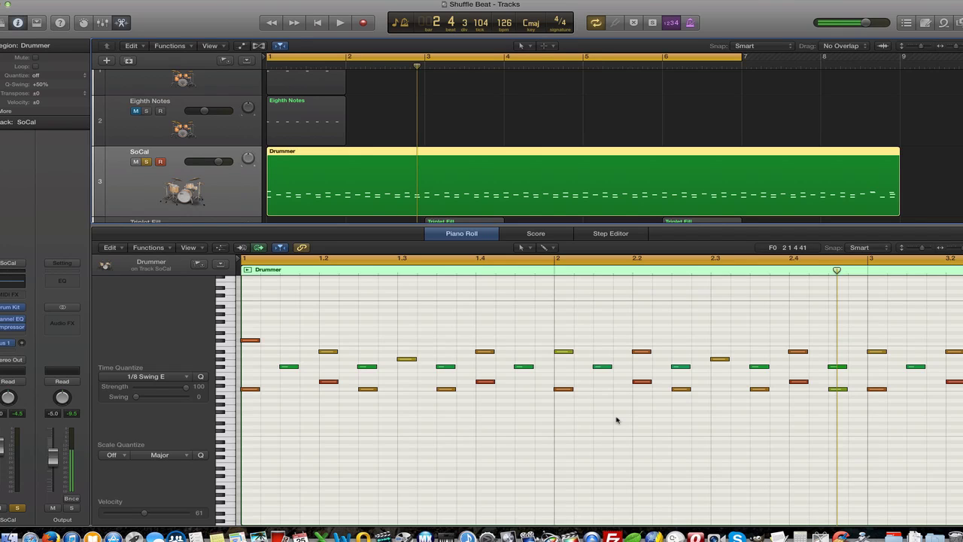
{"action": "left_click", "coordinate": [229, 389]}
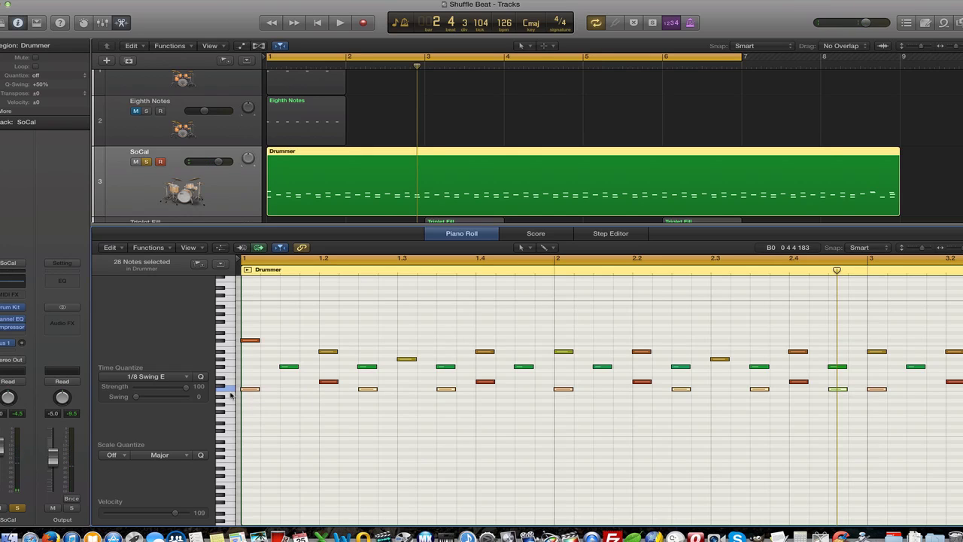
{"action": "left_click", "coordinate": [368, 389]}
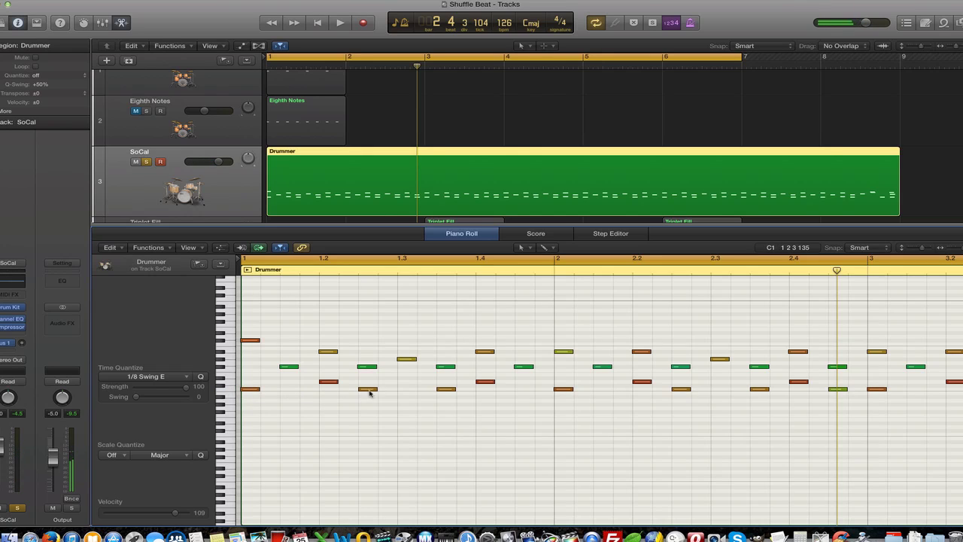
{"action": "left_click", "coordinate": [231, 389]}
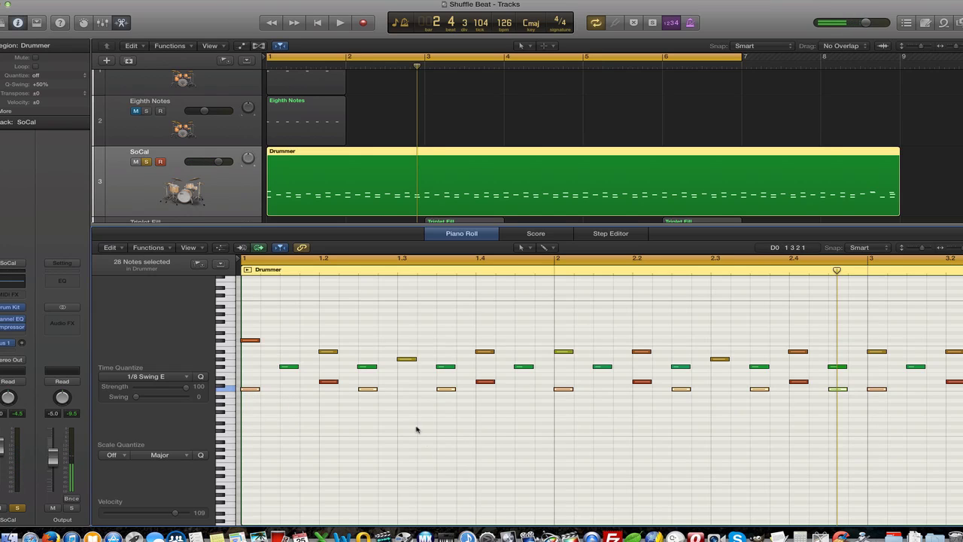
{"action": "left_click", "coordinate": [187, 376]}
{"action": "scroll", "coordinate": [167, 410], "scroll_direction": "down", "scroll_amount": 3}
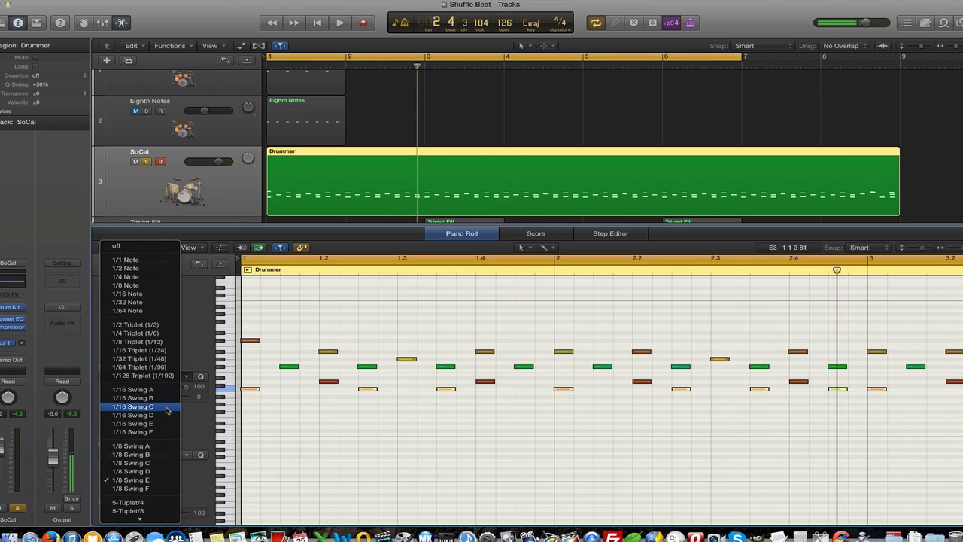
{"action": "left_click", "coordinate": [142, 483]}
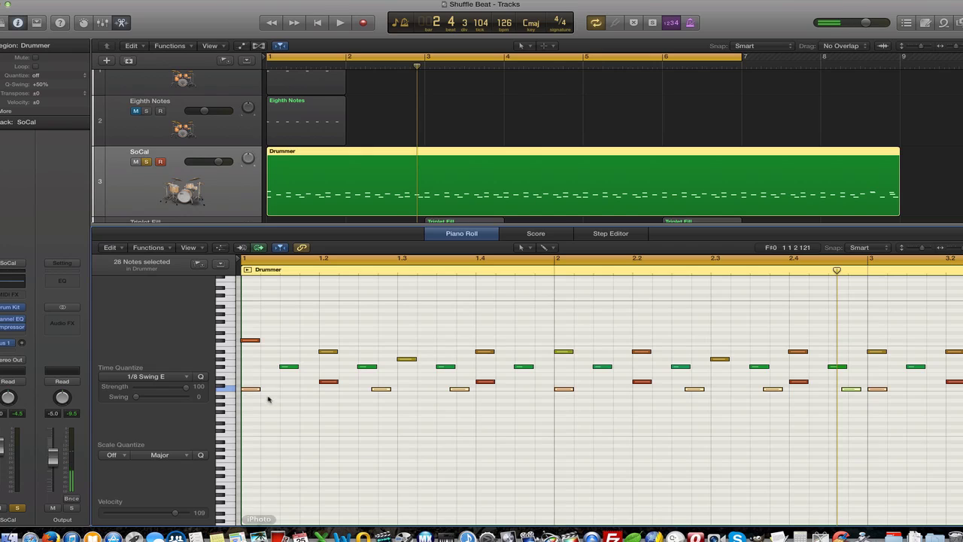
Quantize the row of 30 green notes to 1/8 Swing E and play the beat back.
{"action": "left_click", "coordinate": [228, 373]}
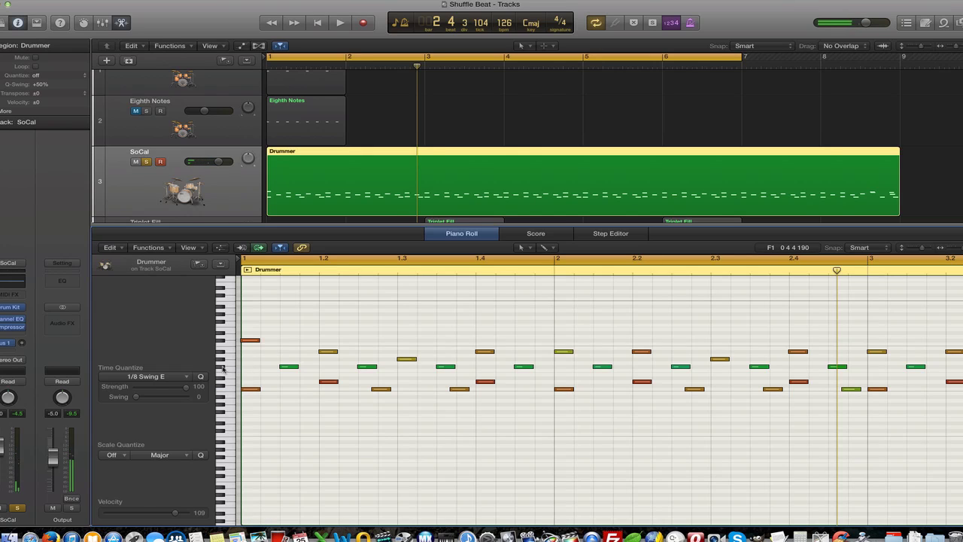
{"action": "left_click", "coordinate": [224, 369]}
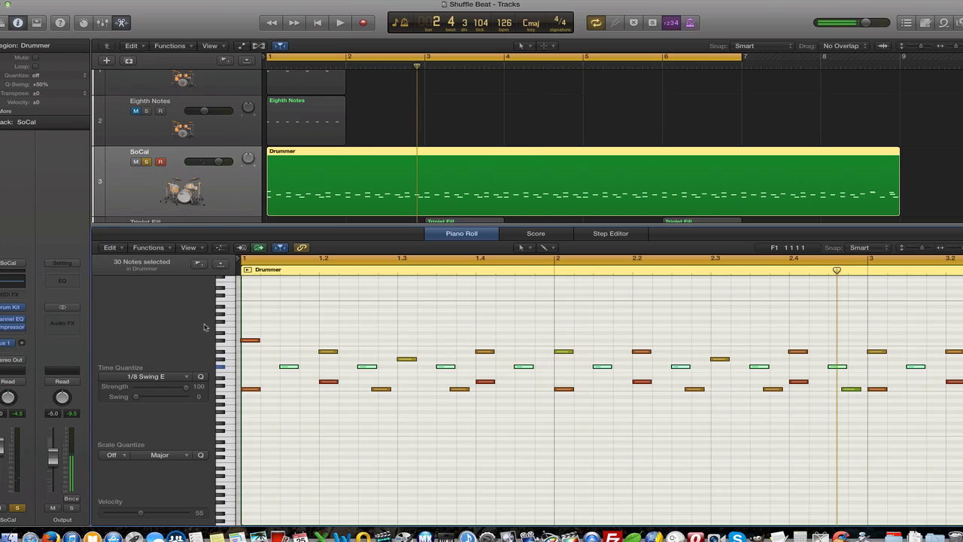
{"action": "left_click", "coordinate": [200, 378]}
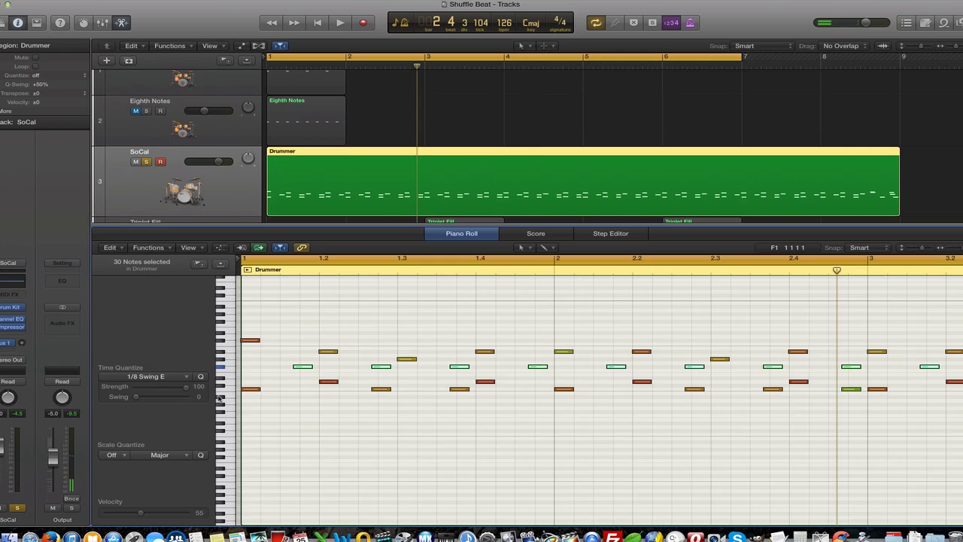
{"action": "key", "text": "space"}
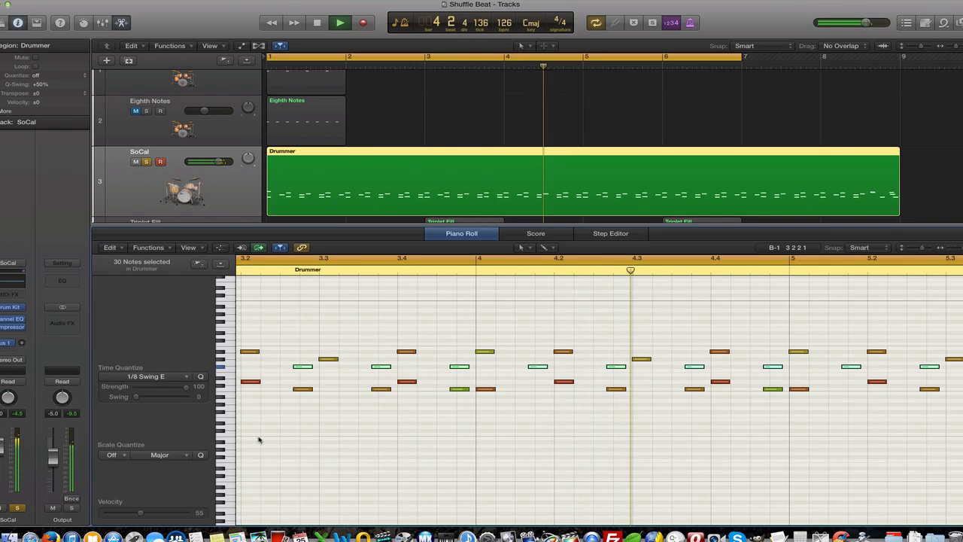
{"action": "key", "text": "space"}
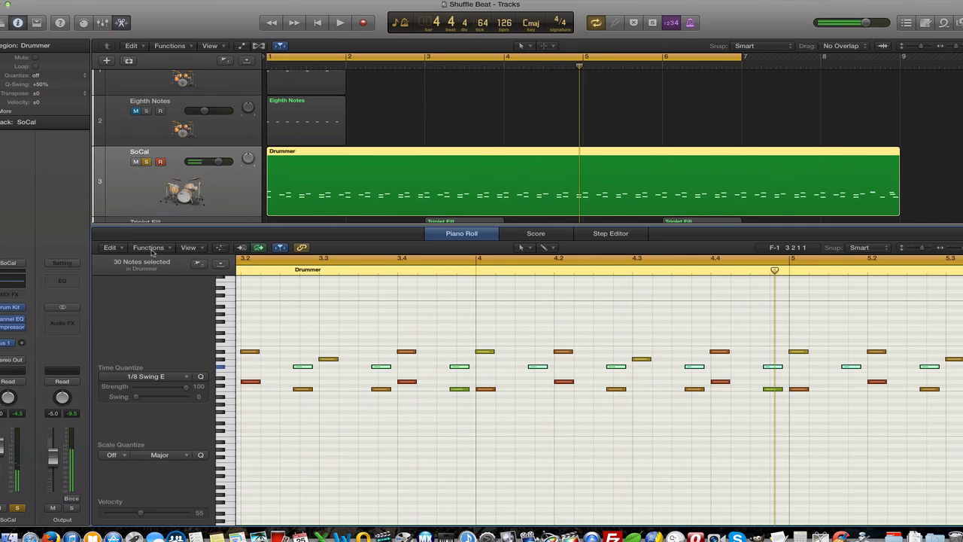
{"action": "left_click", "coordinate": [147, 163]}
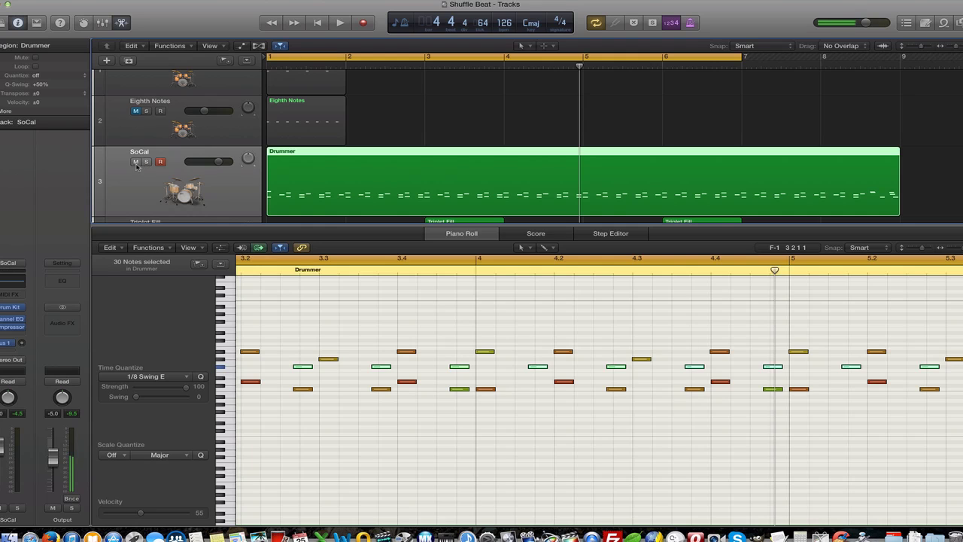
{"action": "left_click", "coordinate": [137, 164]}
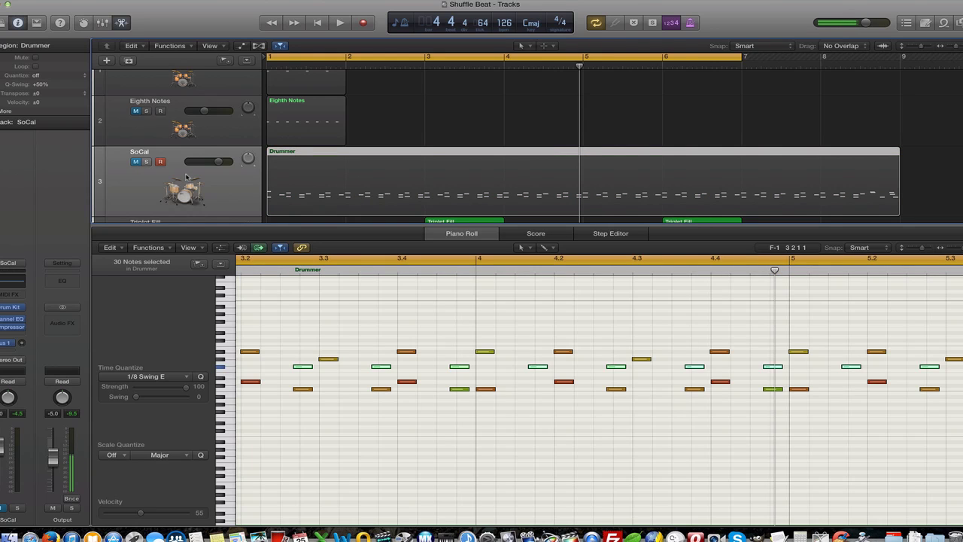
{"action": "key", "text": "Return"}
{"action": "key", "text": "space"}
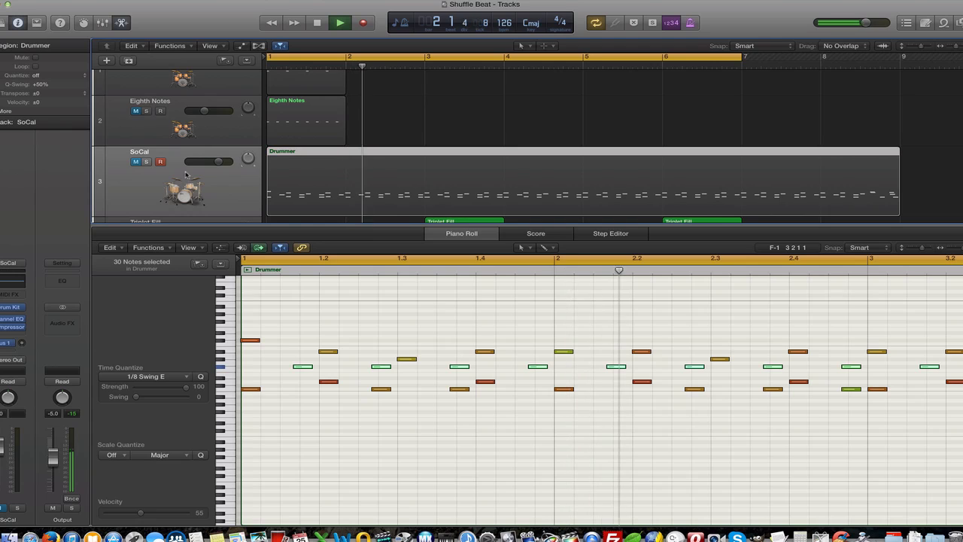
{"action": "key", "text": "space"}
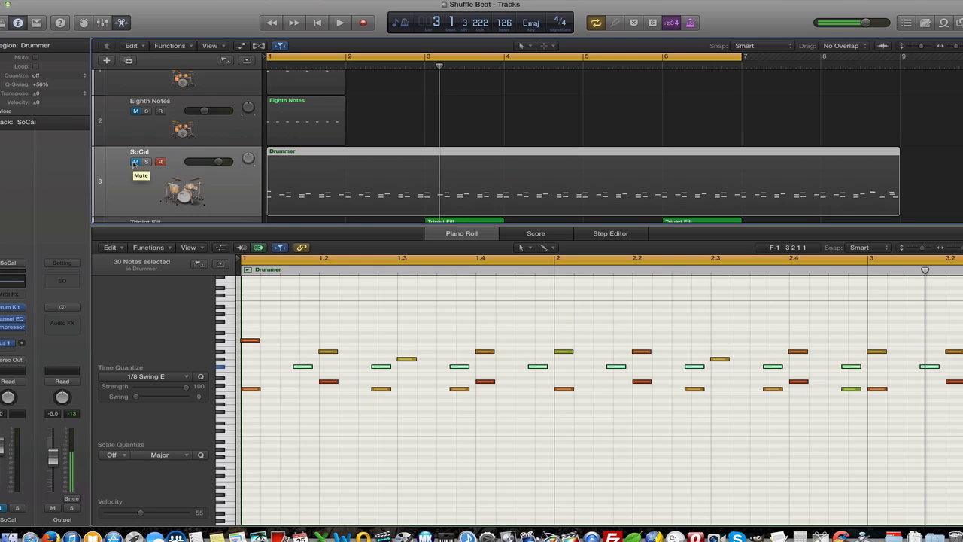
{"action": "left_click", "coordinate": [135, 162]}
{"action": "left_click", "coordinate": [146, 162]}
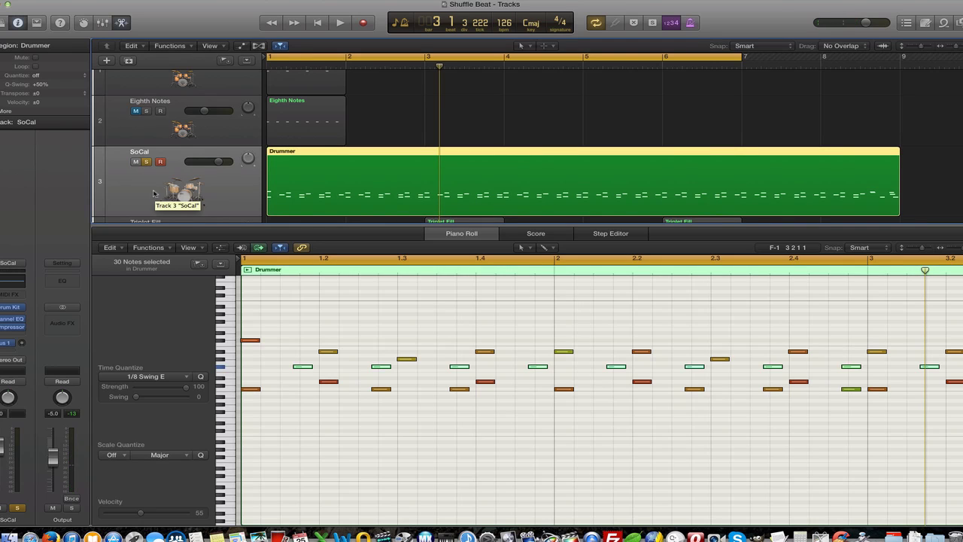
{"action": "key", "text": "space"}
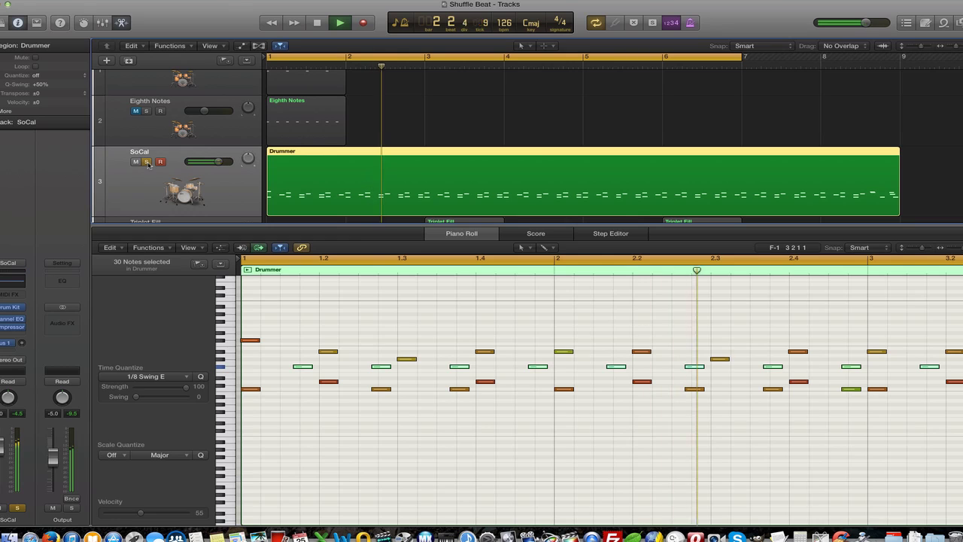
{"action": "left_click", "coordinate": [147, 162]}
{"action": "key", "text": "space"}
{"action": "left_click", "coordinate": [135, 162]}
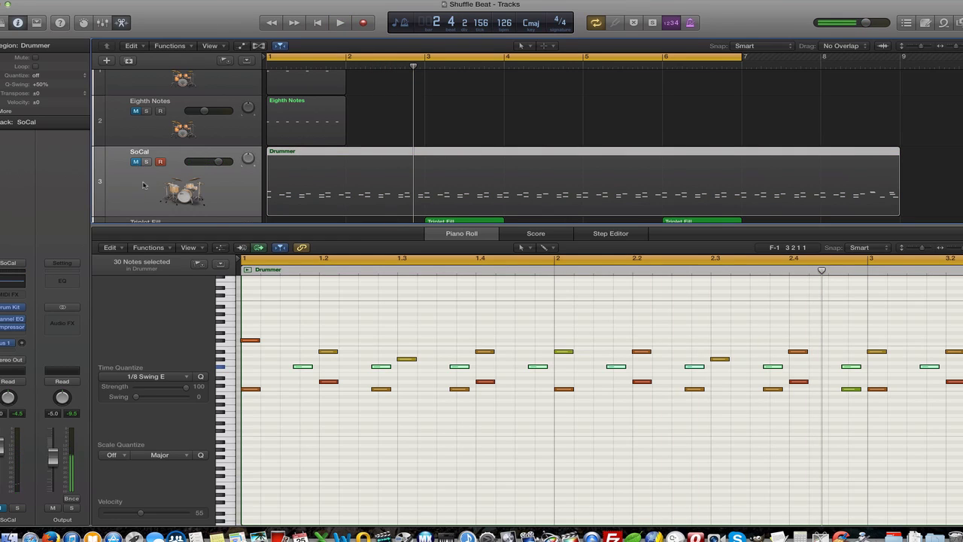
{"action": "key", "text": "space"}
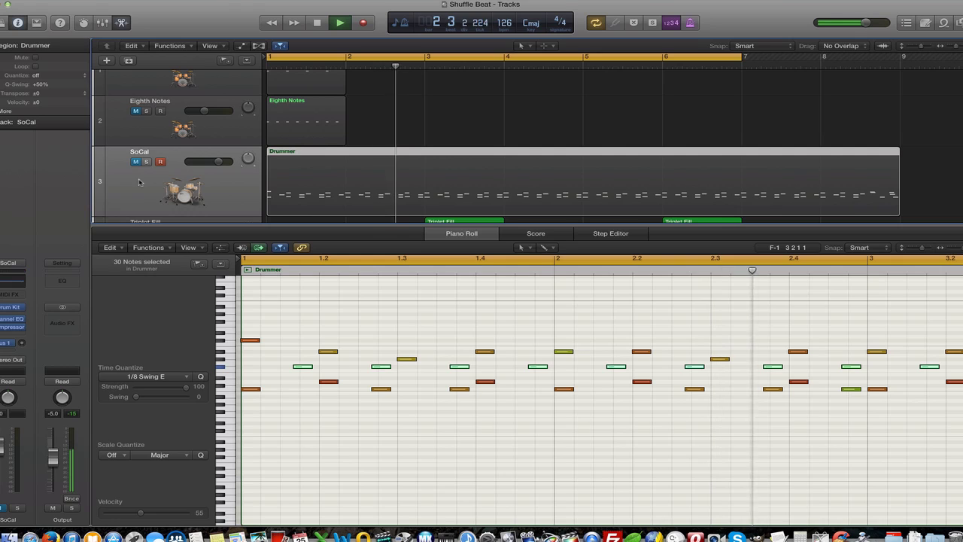
{"action": "key", "text": "space"}
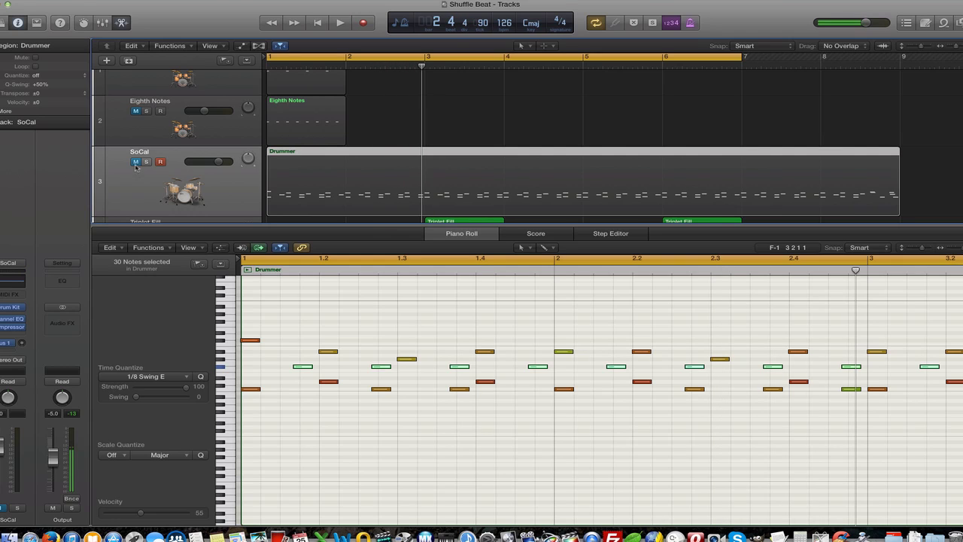
{"action": "left_click", "coordinate": [136, 162]}
{"action": "left_click", "coordinate": [146, 162]}
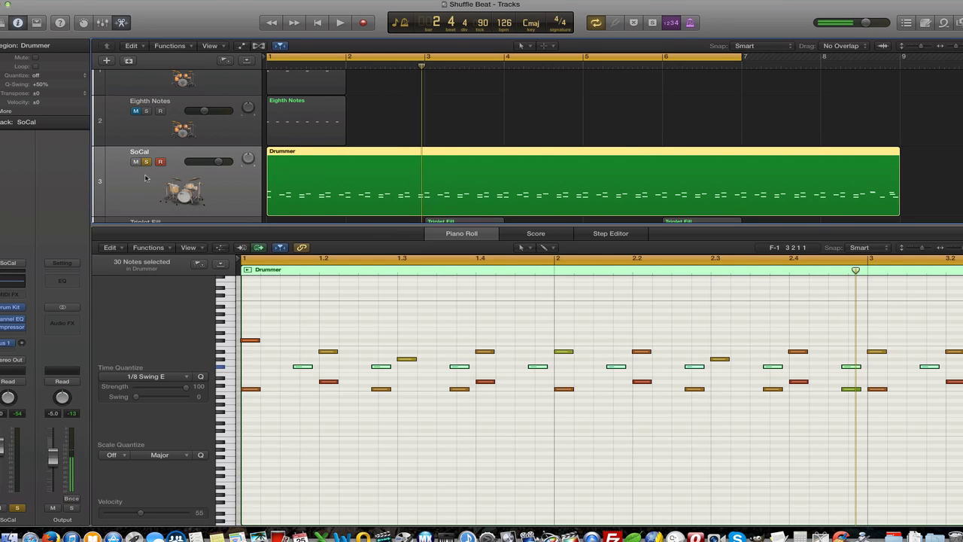
{"action": "scroll", "coordinate": [302, 159], "scroll_direction": "up", "scroll_amount": 1}
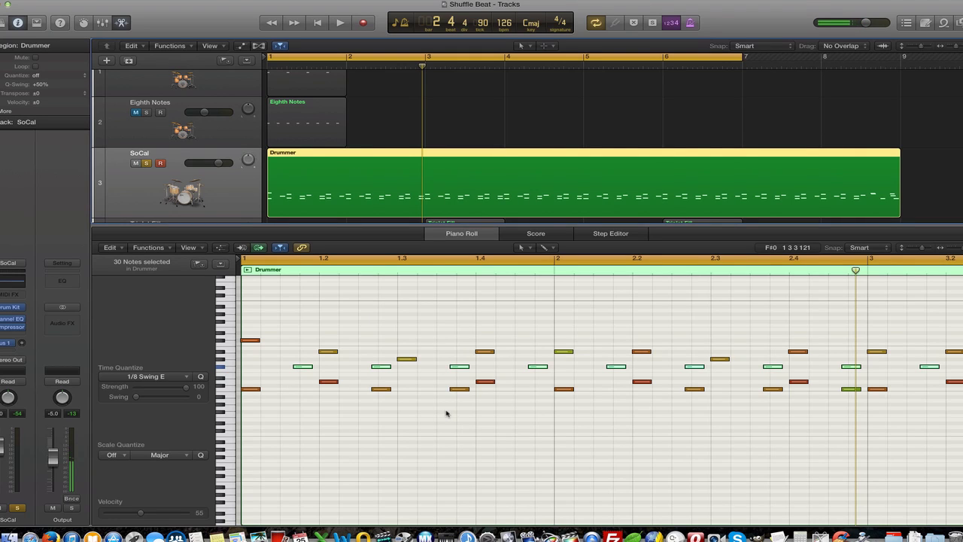
{"action": "scroll", "coordinate": [466, 376], "scroll_direction": "up", "scroll_amount": 2}
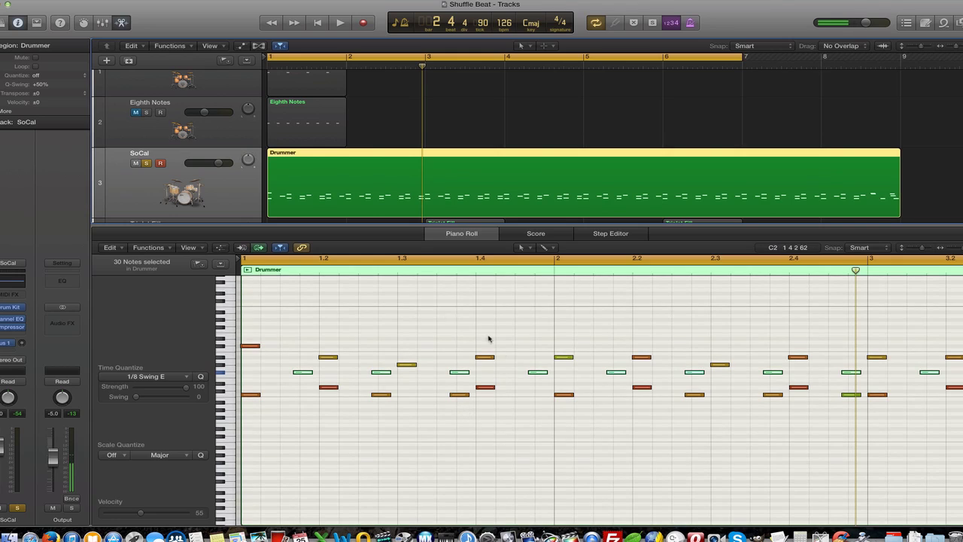